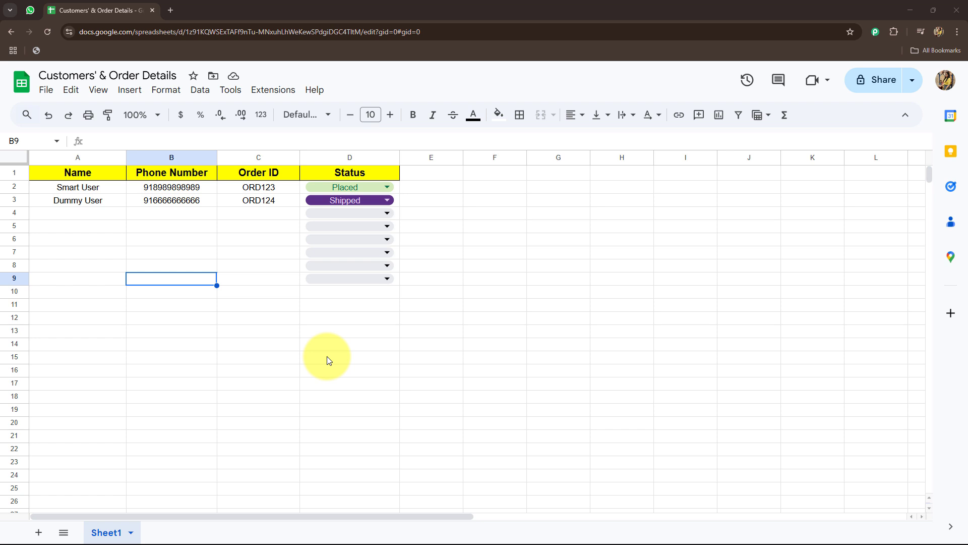
# Examine the status options available for the first order in the Customers' & Order Details sheet
pyautogui.click(30, 10)
pyautogui.click(94, 9)
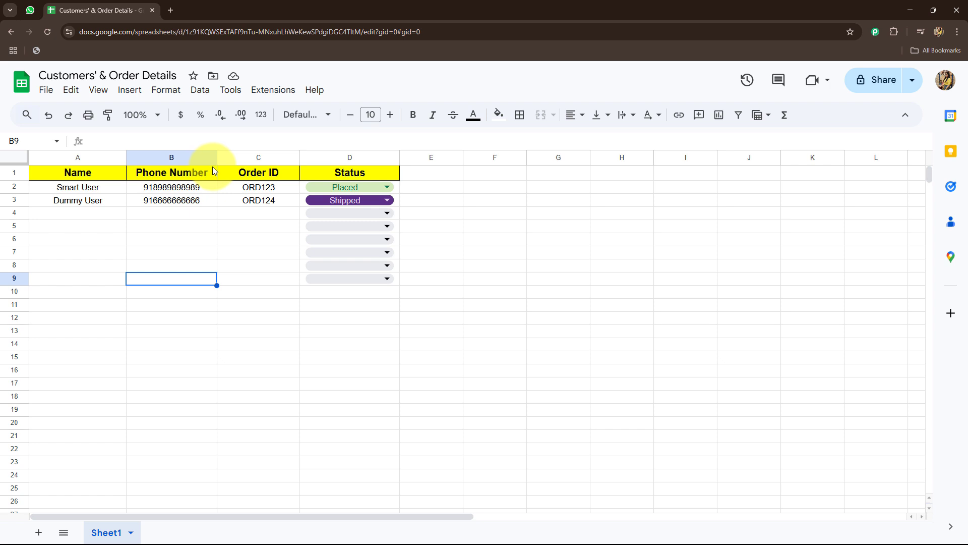
pyautogui.click(366, 188)
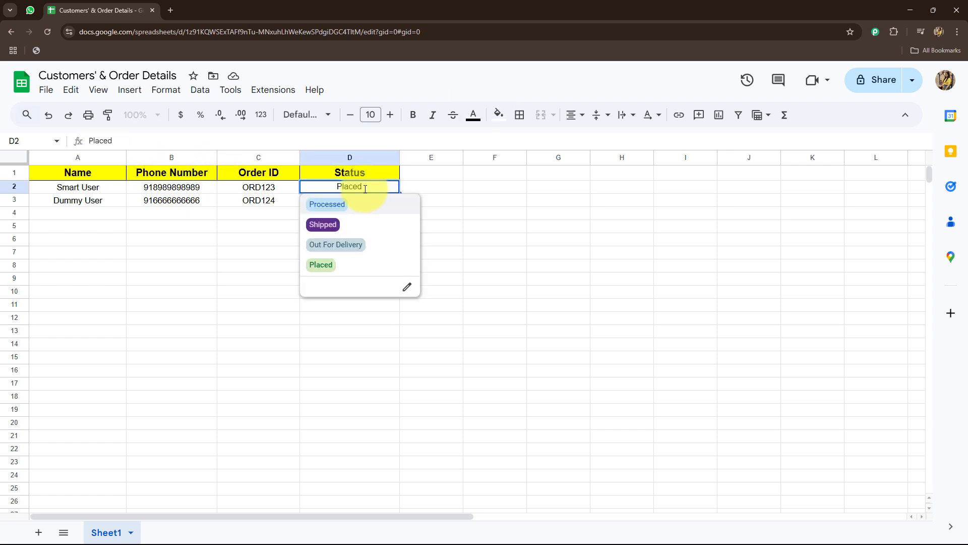
pyautogui.click(262, 239)
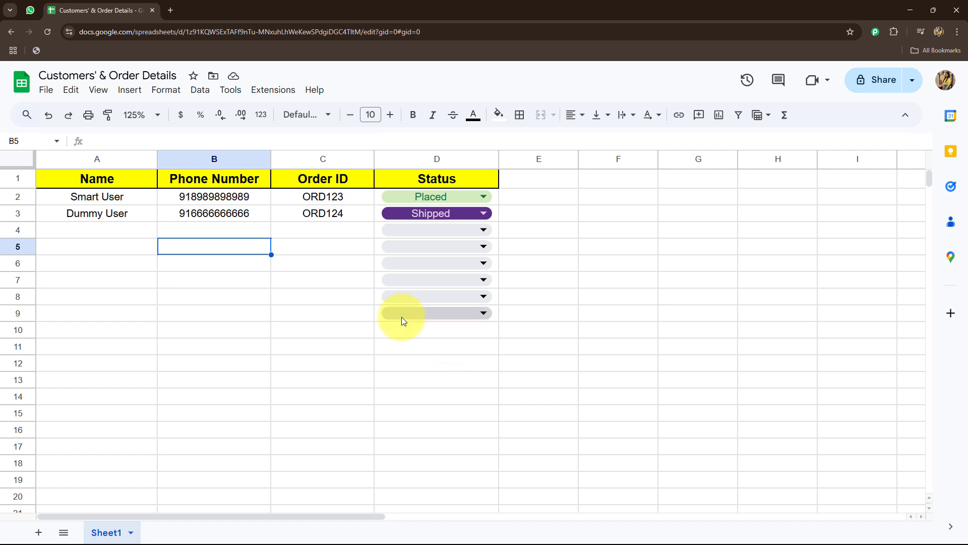
# Change the order status in row 3 to Out For Delivery
pyautogui.click(413, 213)
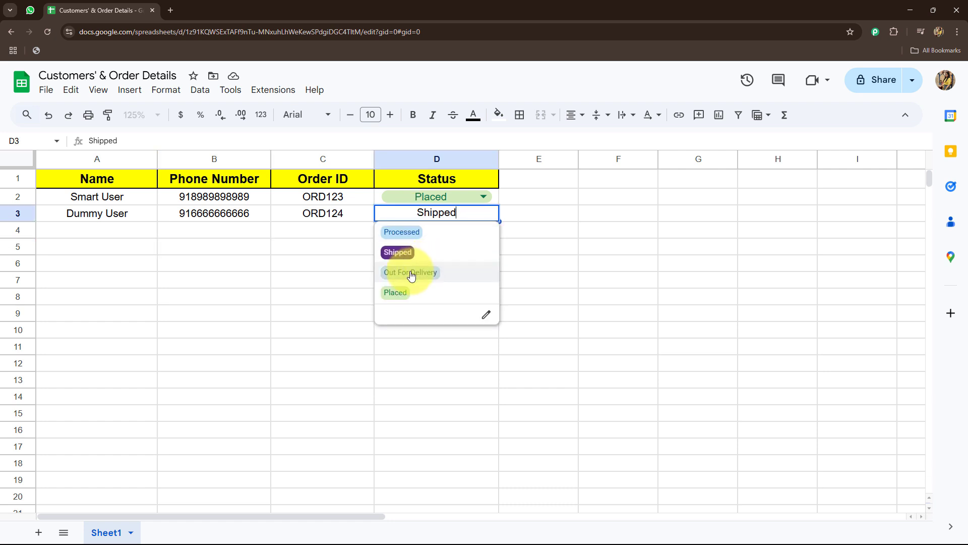
pyautogui.click(411, 273)
pyautogui.click(310, 264)
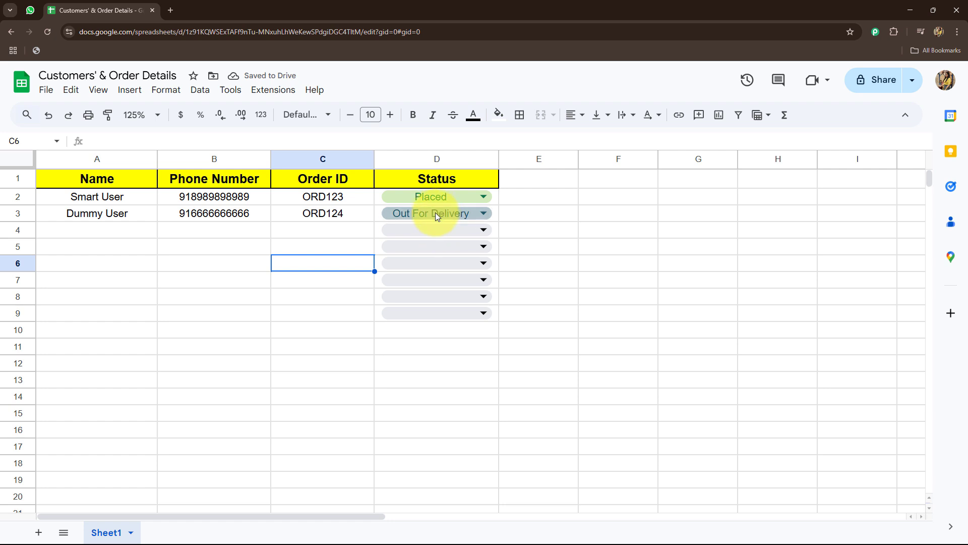
pyautogui.click(114, 224)
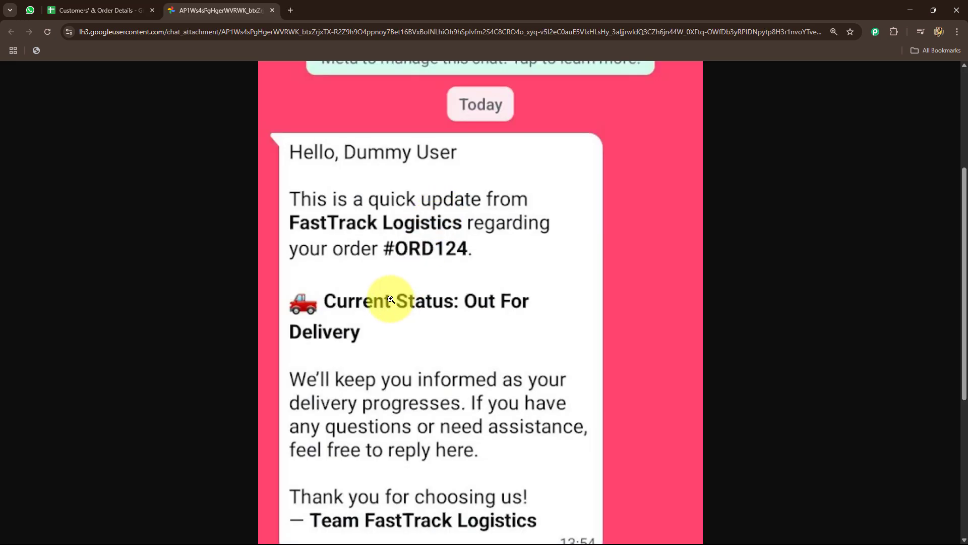
# Read the delivery update message in the opened chat image and compare it with the customer's row in the order sheet
pyautogui.scroll(-4, 391, 299)
pyautogui.scroll(6, 391, 299)
pyautogui.scroll(-2, 391, 299)
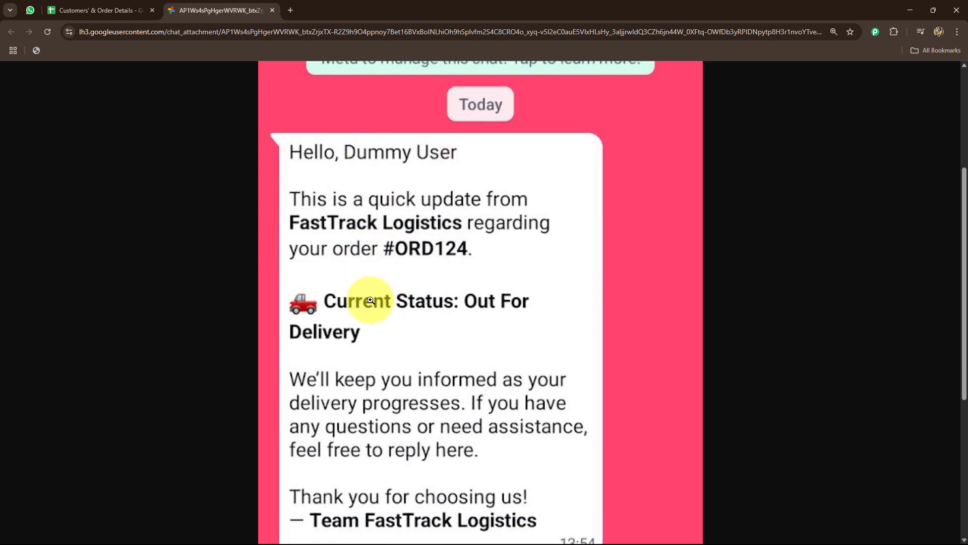
pyautogui.scroll(-2, 368, 298)
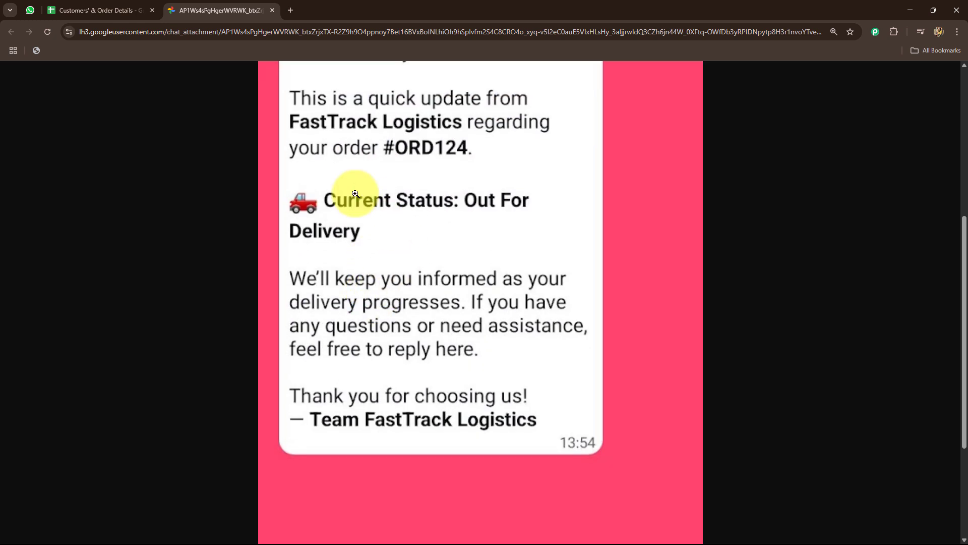
pyautogui.click(58, 11)
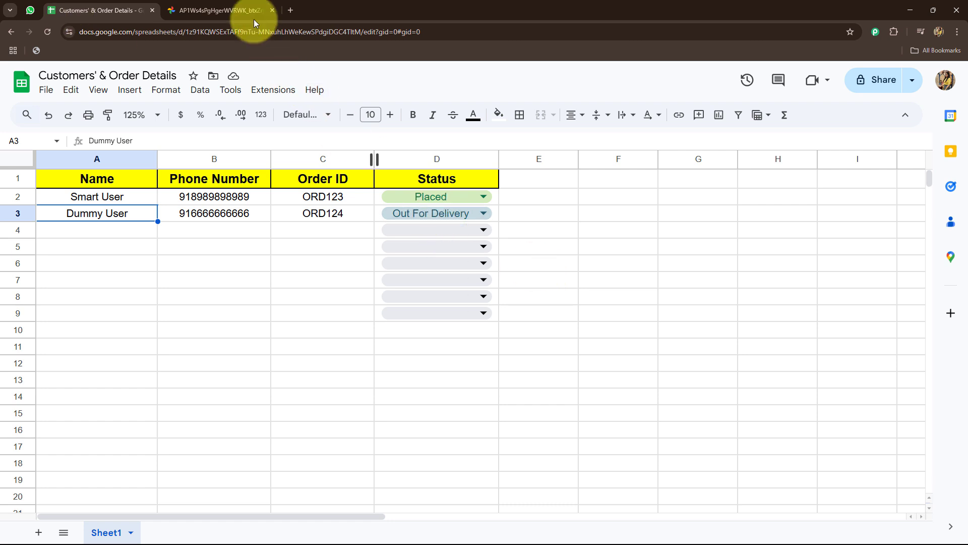
pyautogui.click(222, 10)
pyautogui.click(47, 32)
pyautogui.click(94, 8)
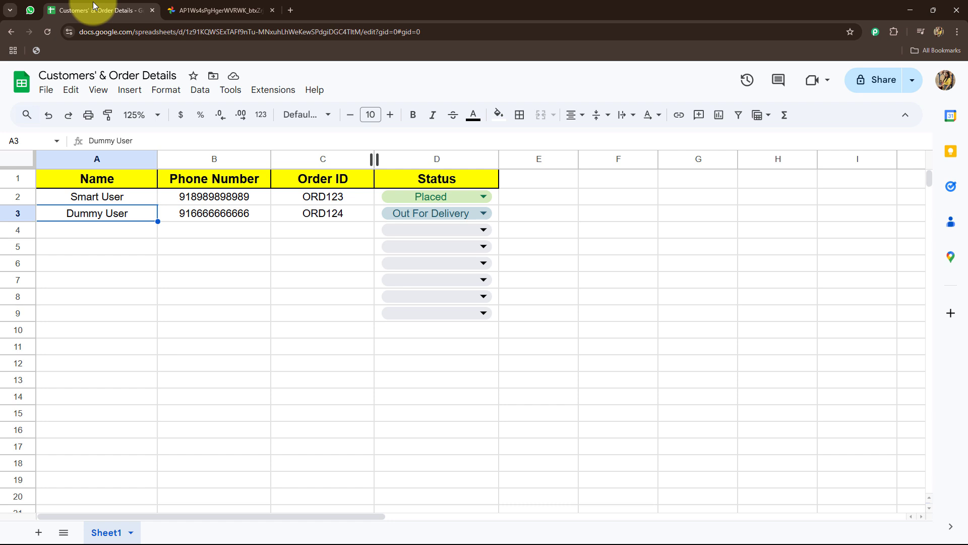
# Open pabbly.com/connect in a new browser tab and look at the landing page headline
pyautogui.hotkey('ctrl', 't')
pyautogui.write('pabbly.com/connect')
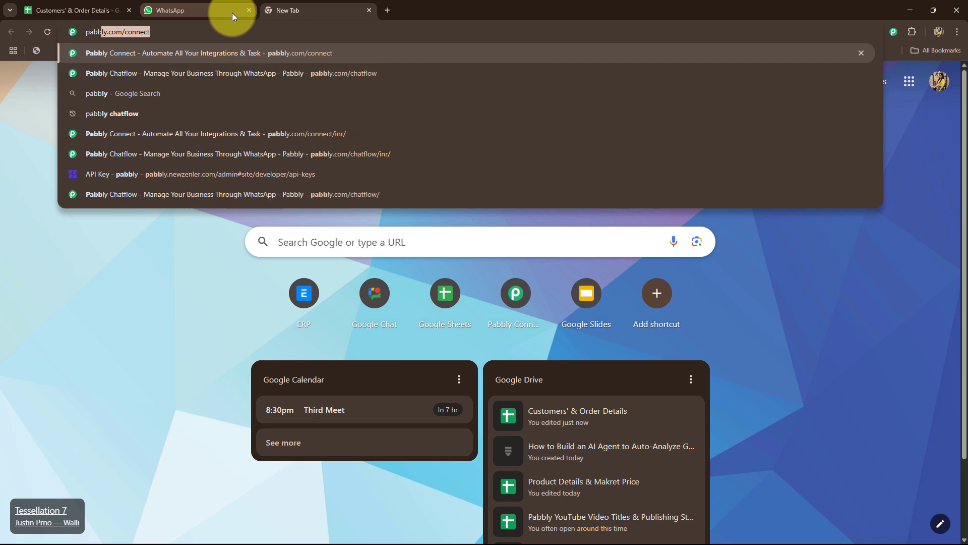
pyautogui.press('Return')
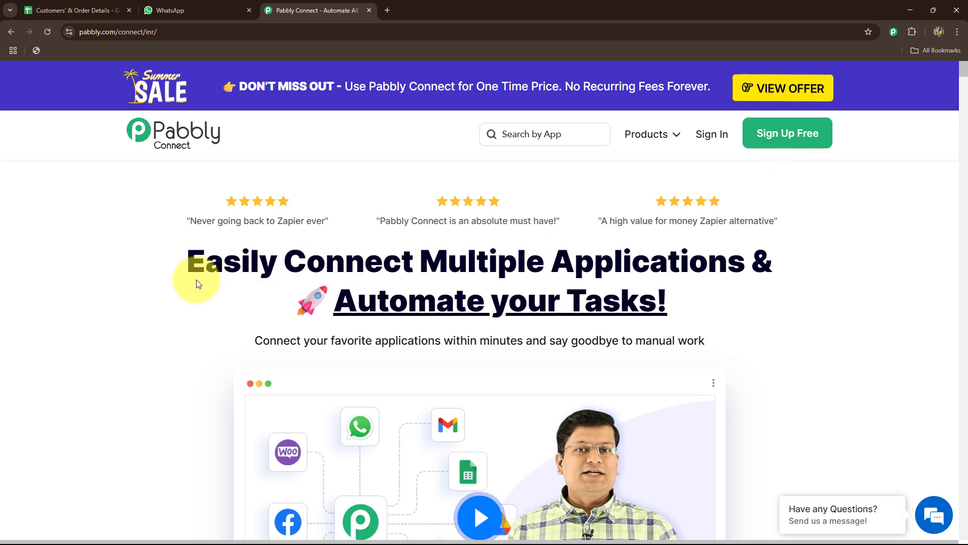
pyautogui.moveTo(213, 275); pyautogui.dragTo(688, 322)
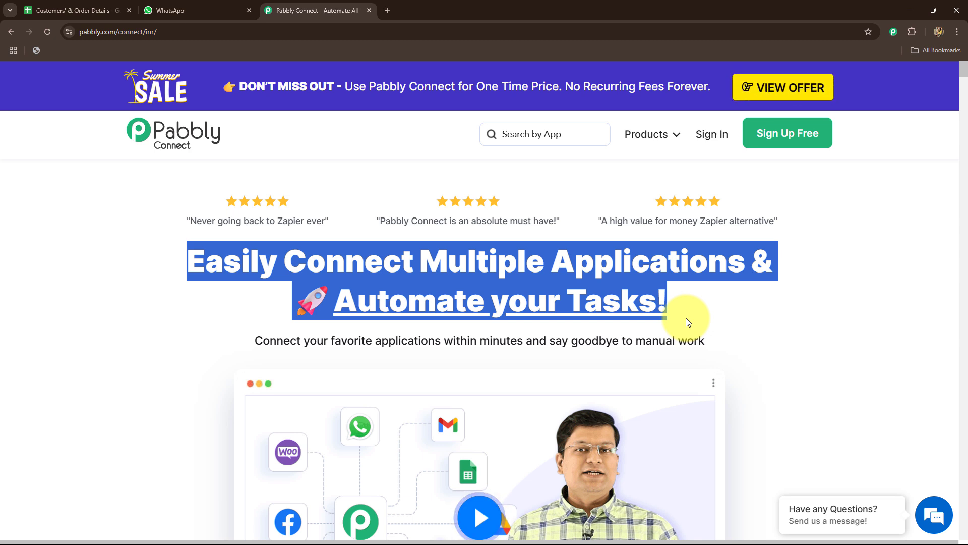
pyautogui.click(155, 257)
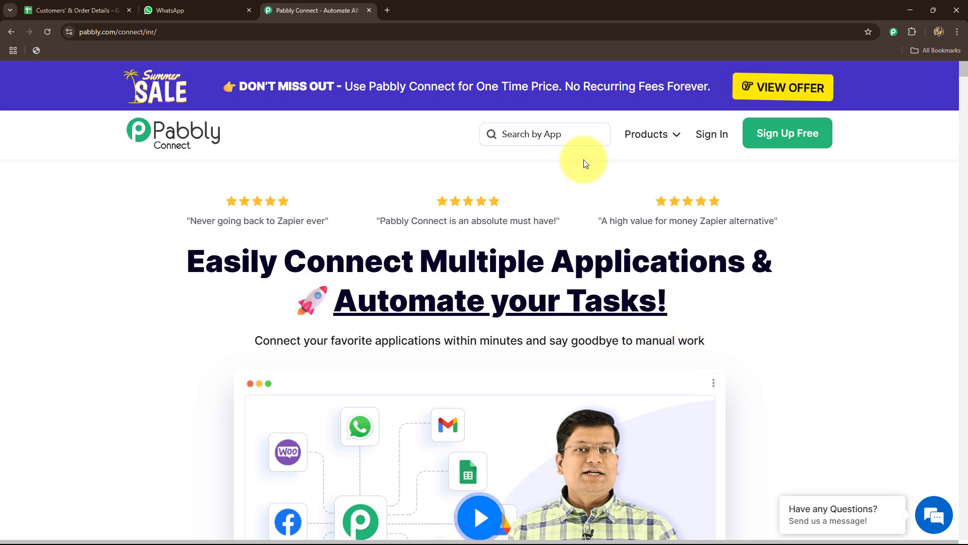
# Sign in to Pabbly and access Pabbly Connect from the list of all apps
pyautogui.click(712, 134)
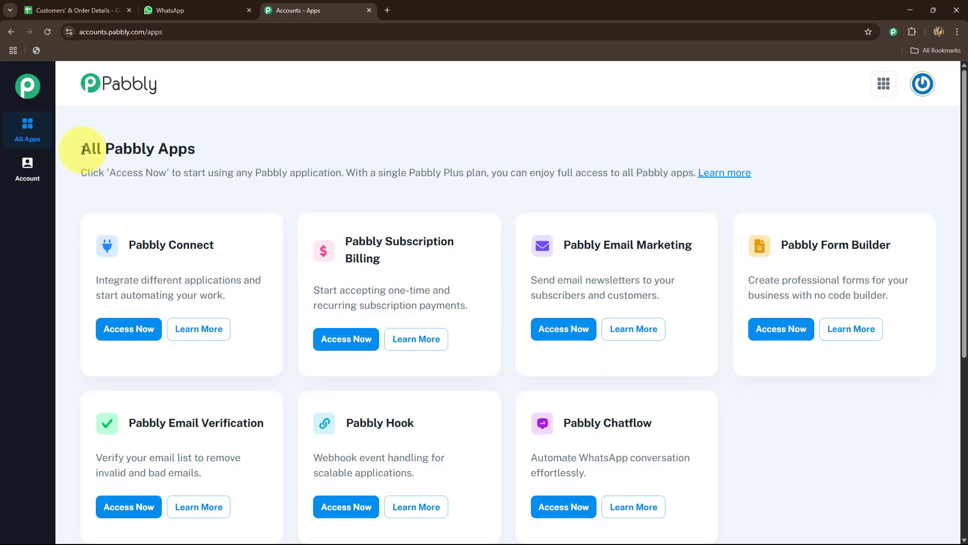
pyautogui.moveTo(83, 146); pyautogui.dragTo(240, 191)
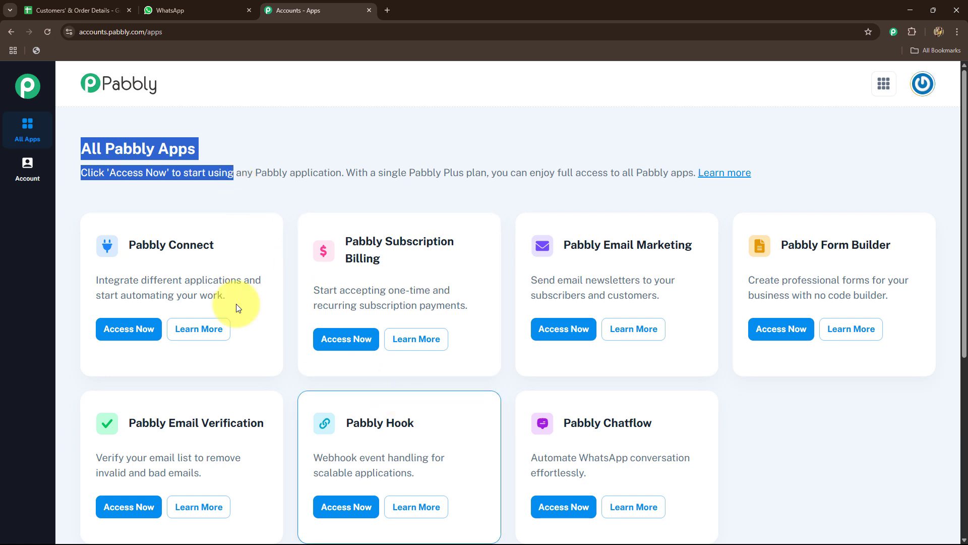
pyautogui.moveTo(129, 245); pyautogui.dragTo(237, 246)
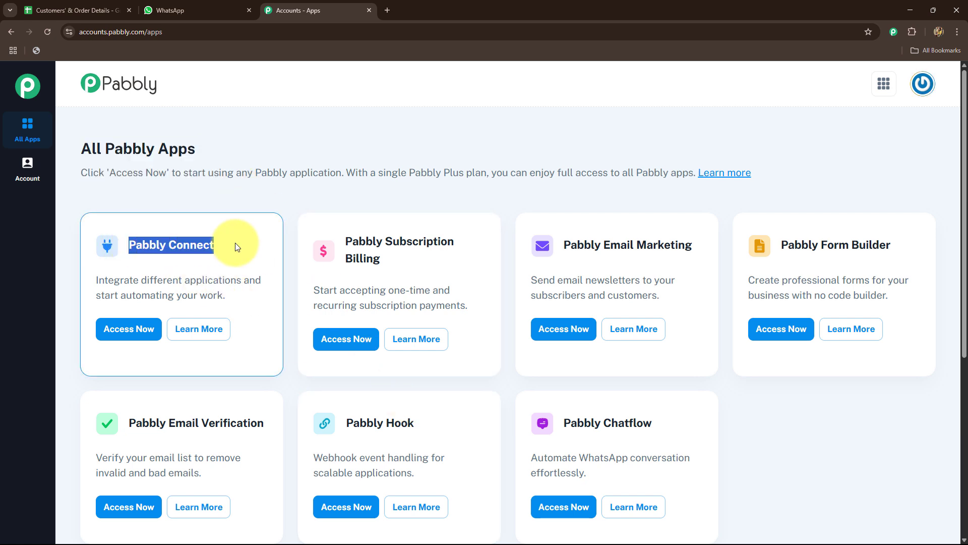
pyautogui.click(128, 335)
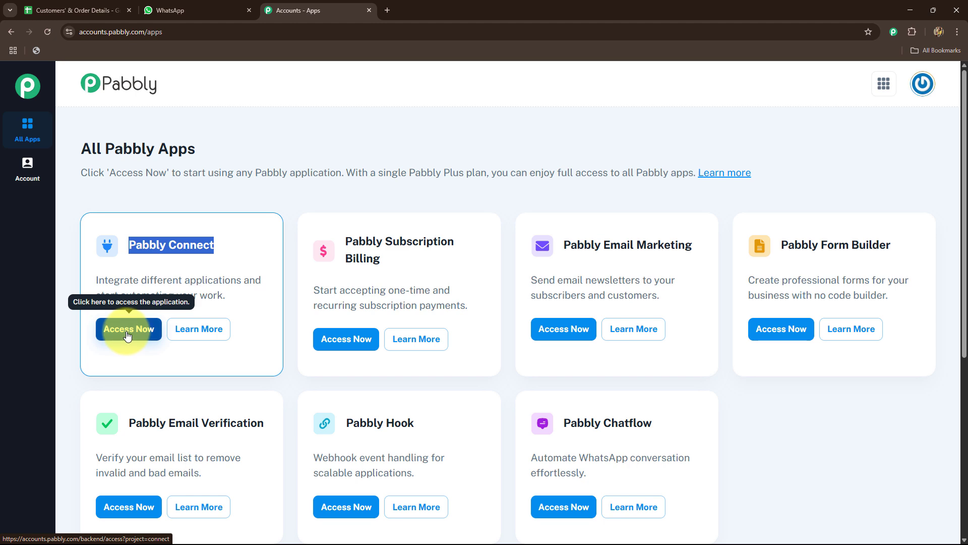
# Start a new workflow and name it "Share Google Sheets Updates on WhatsApp with Pabbly Chatflow"
pyautogui.scroll(-5, 609, 341)
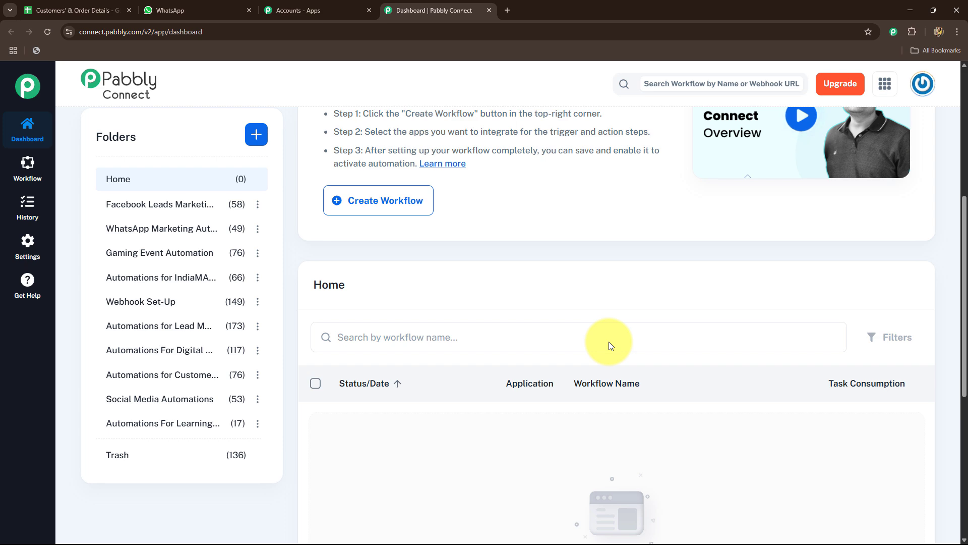
pyautogui.scroll(4, 609, 341)
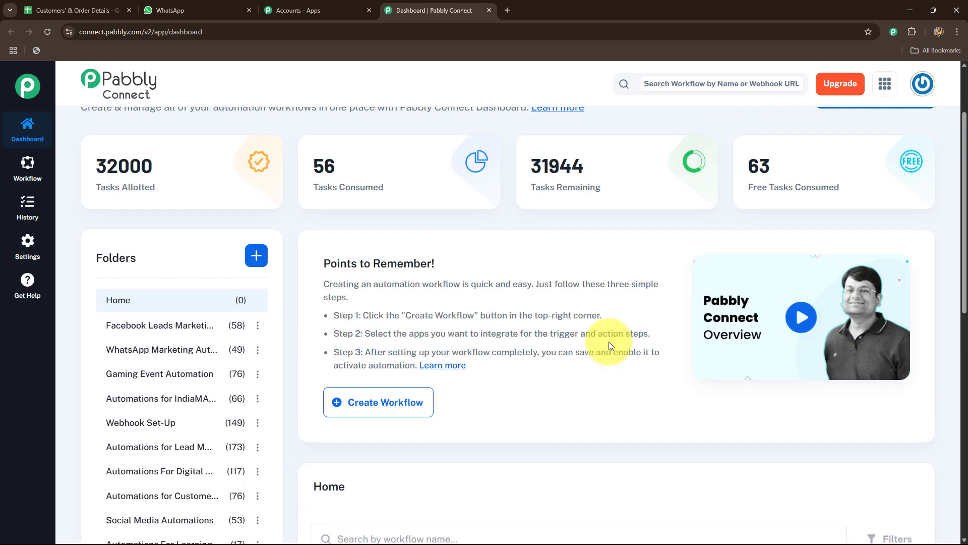
pyautogui.scroll(-4, 609, 341)
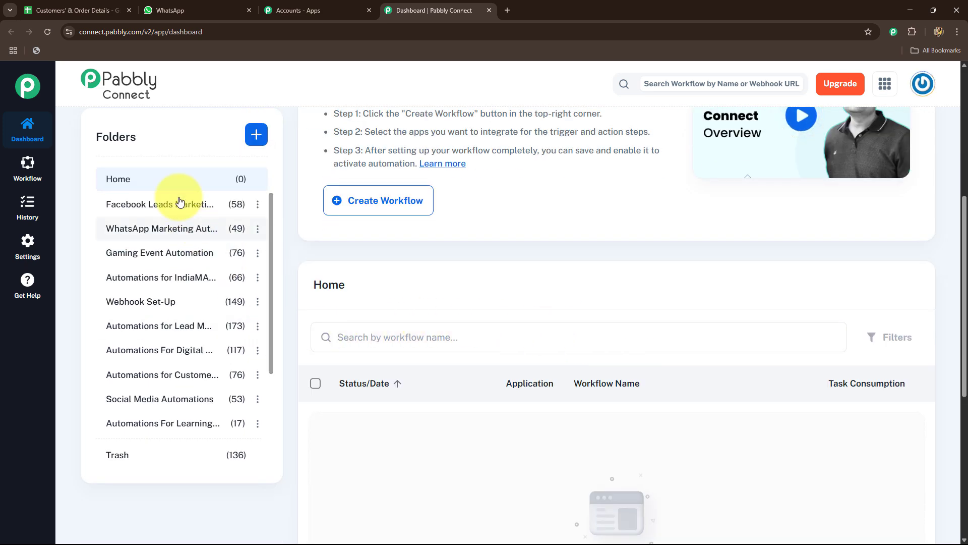
pyautogui.scroll(5, 510, 372)
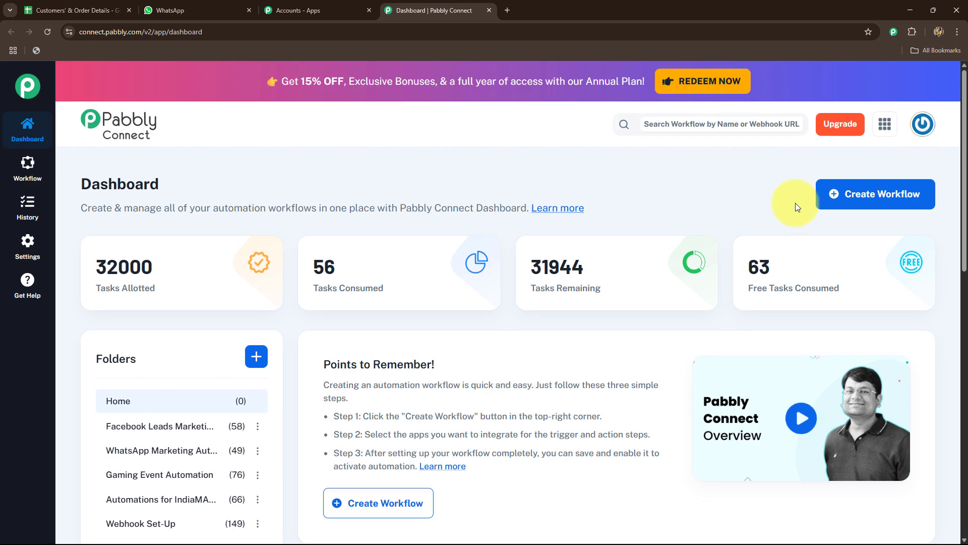
pyautogui.click(854, 199)
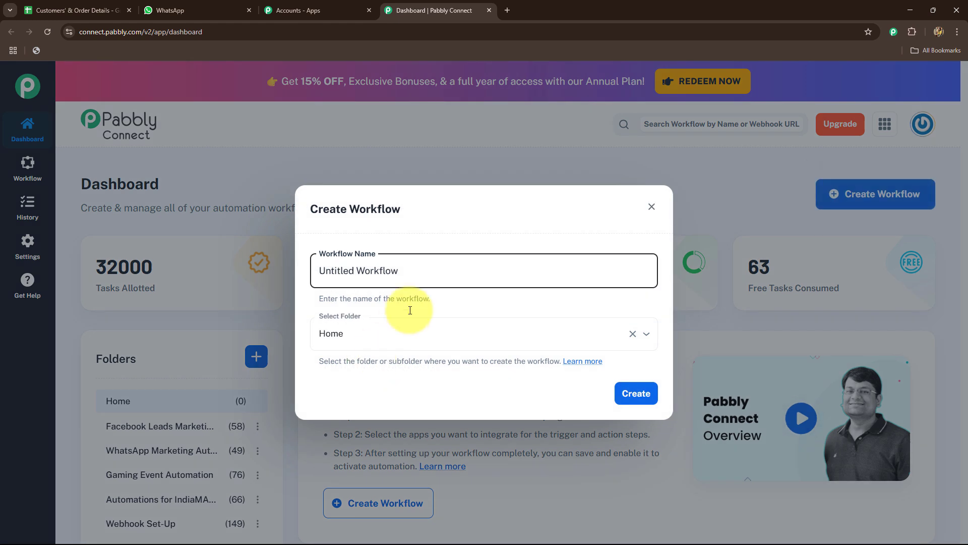
pyautogui.hotkey('ctrl', 'a')
pyautogui.press('BackSpace')
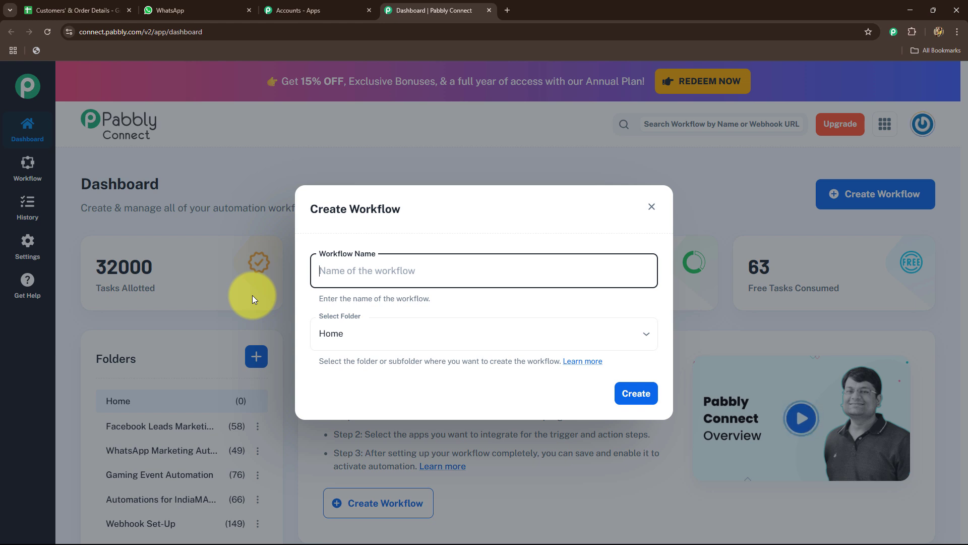
pyautogui.write('Share Google Sheets Updates on WhatsApp with Pabbly Chatflow')
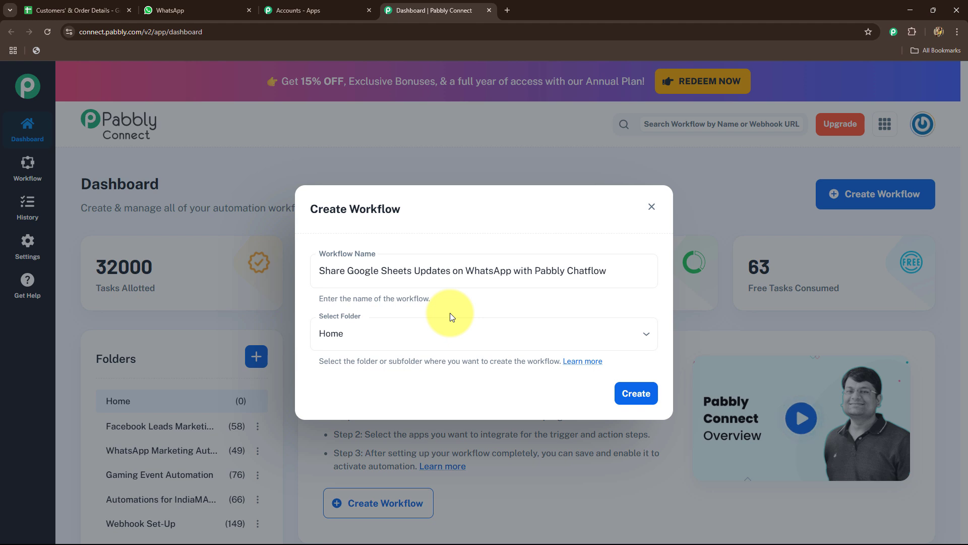
# Assign the workflow to the WhatsApp Marketing Automations folder and create it
pyautogui.click(450, 333)
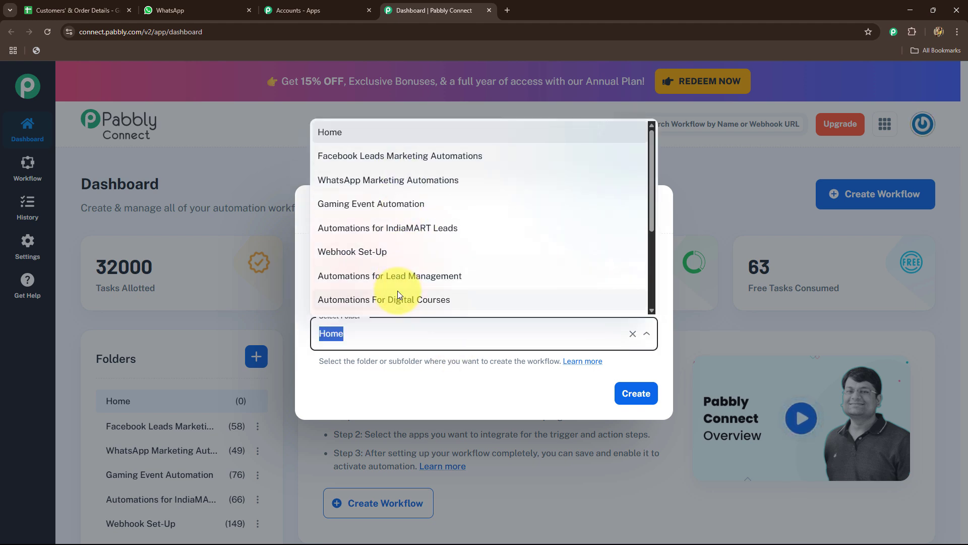
pyautogui.scroll(-3, 404, 252)
pyautogui.scroll(3, 408, 291)
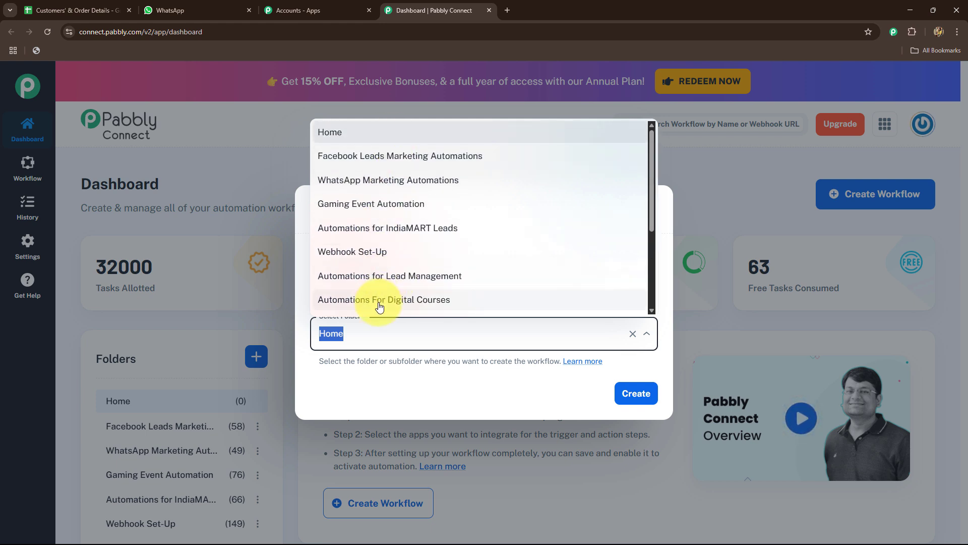
pyautogui.click(335, 183)
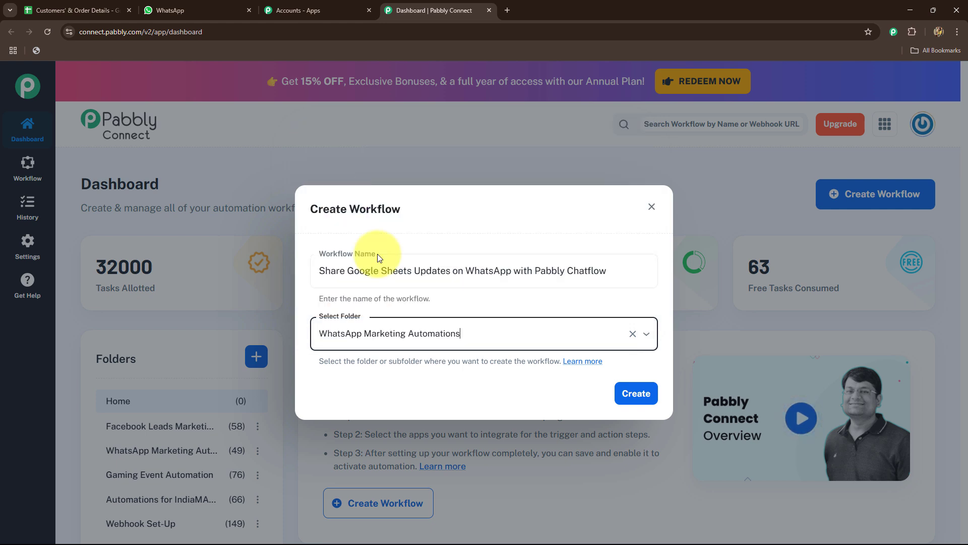
pyautogui.click(650, 397)
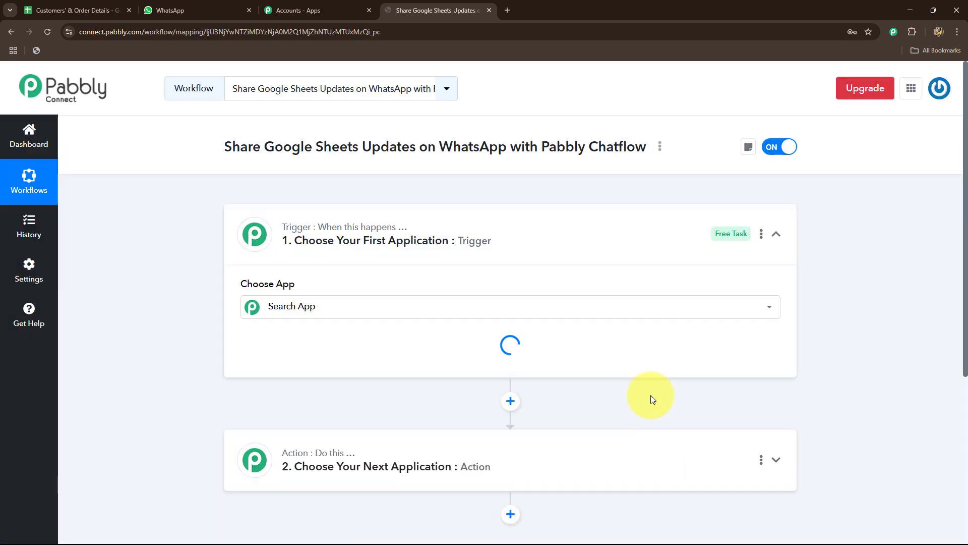
# Collapse the trigger step and compare the workflow's trigger and action steps with the order details sheet
pyautogui.click(776, 234)
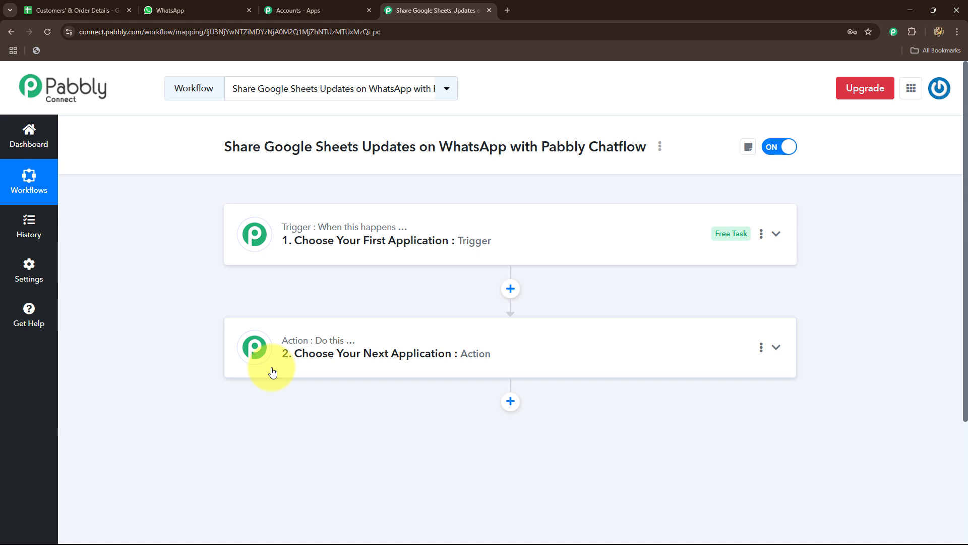
pyautogui.click(92, 11)
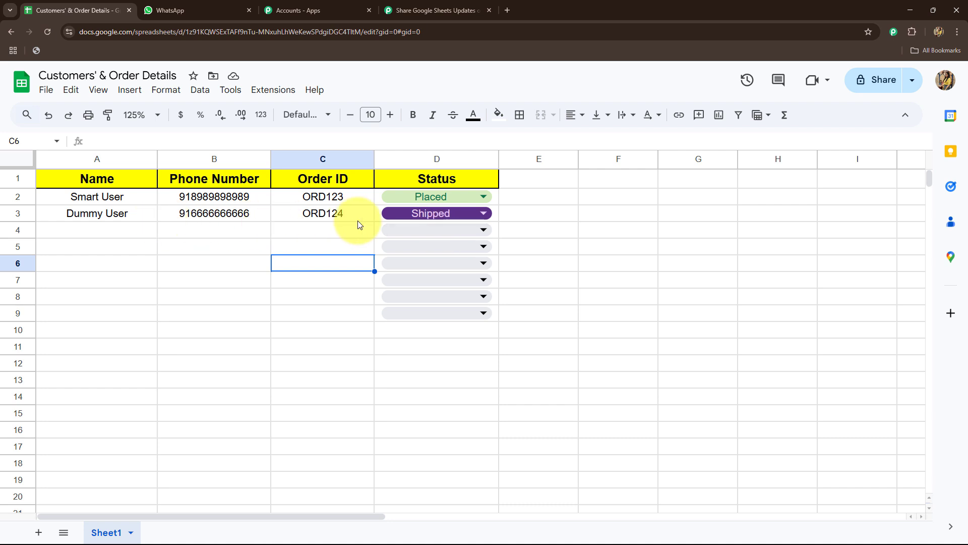
pyautogui.click(432, 9)
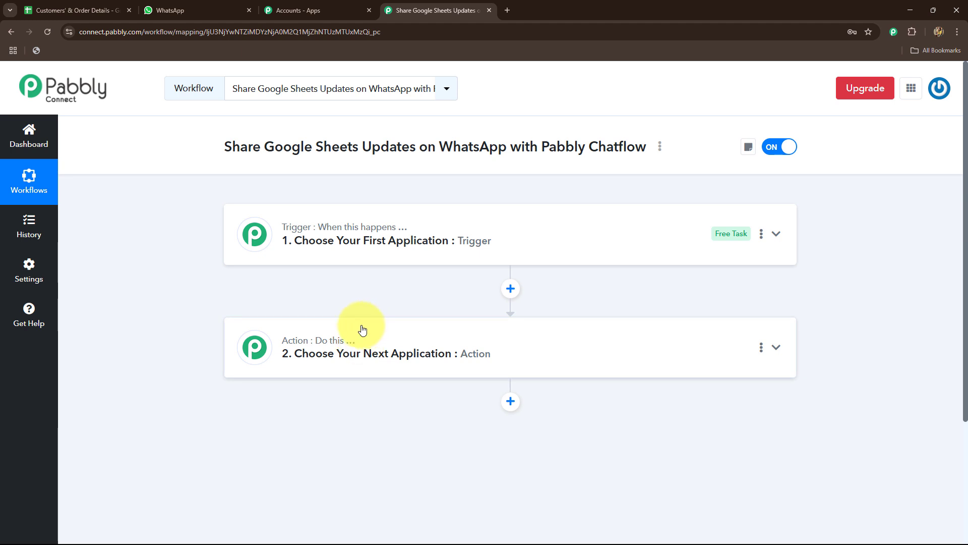
pyautogui.click(71, 10)
pyautogui.click(420, 9)
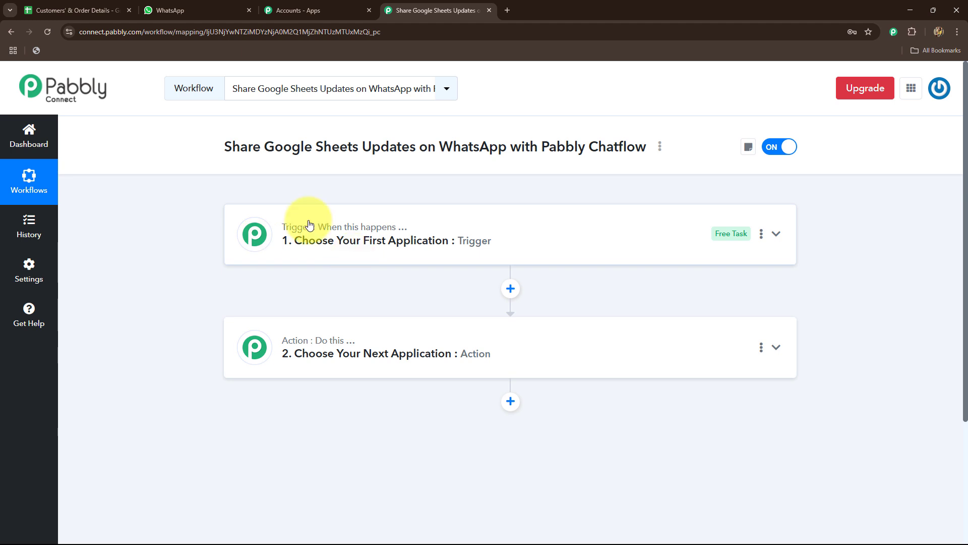
pyautogui.click(31, 11)
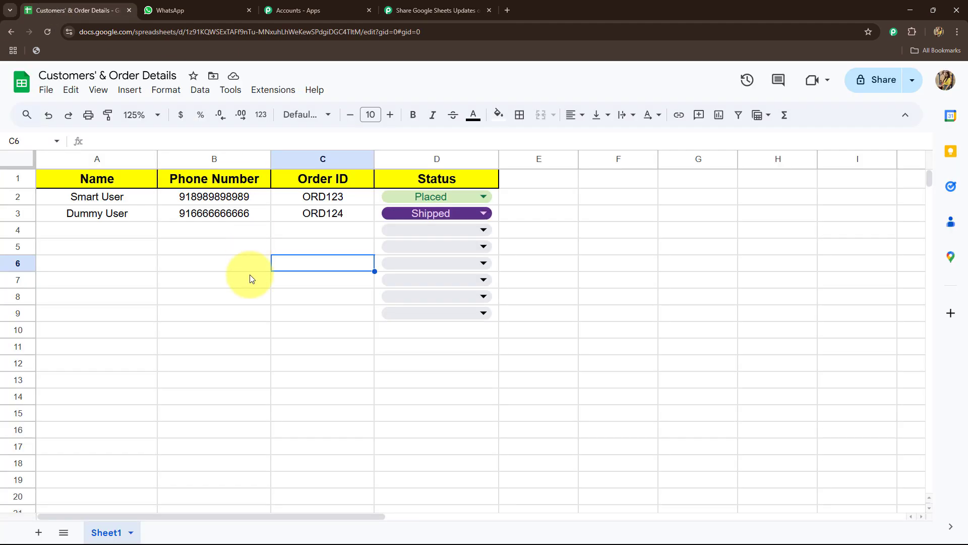
pyautogui.click(391, 8)
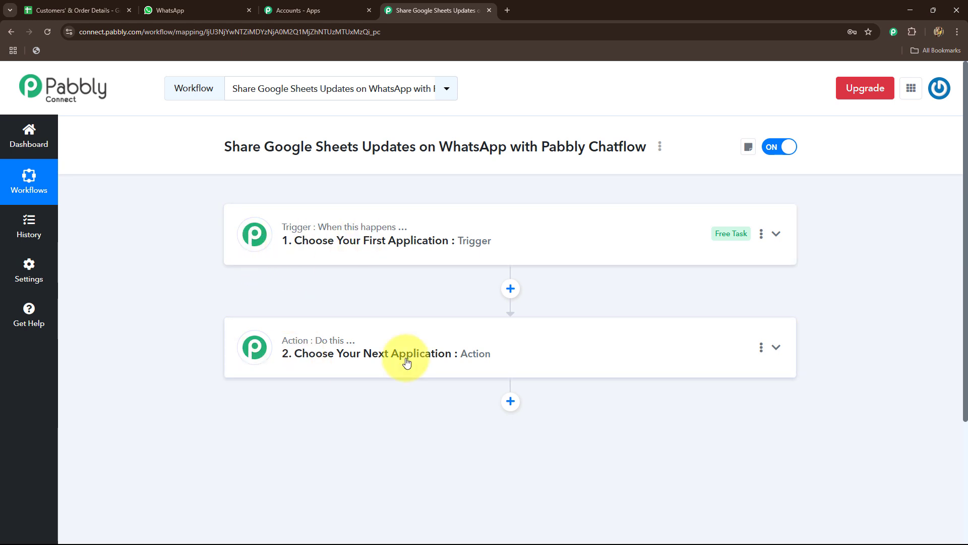
# Set the workflow's trigger to Google Sheets with the New or Updated Spreadsheet Row event
pyautogui.click(259, 243)
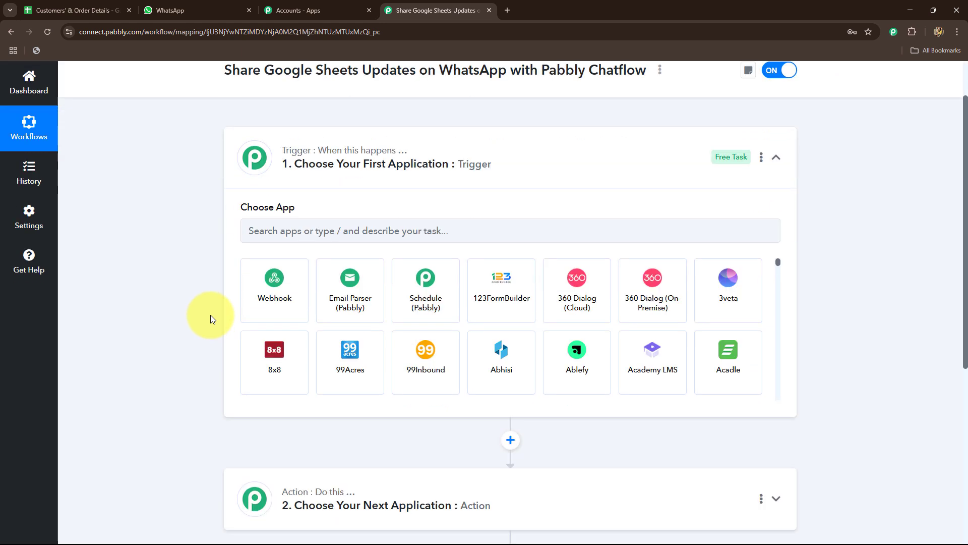
pyautogui.click(277, 216)
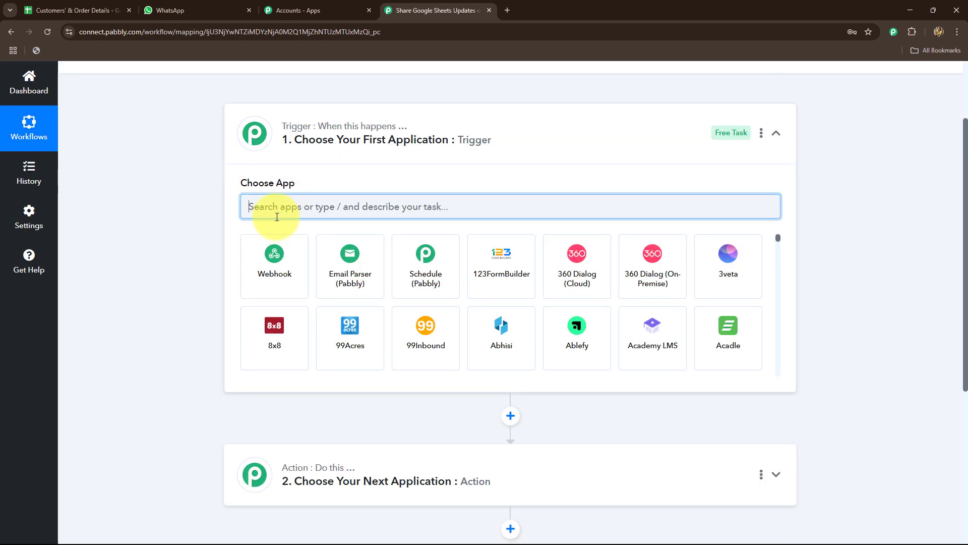
pyautogui.write('Goo')
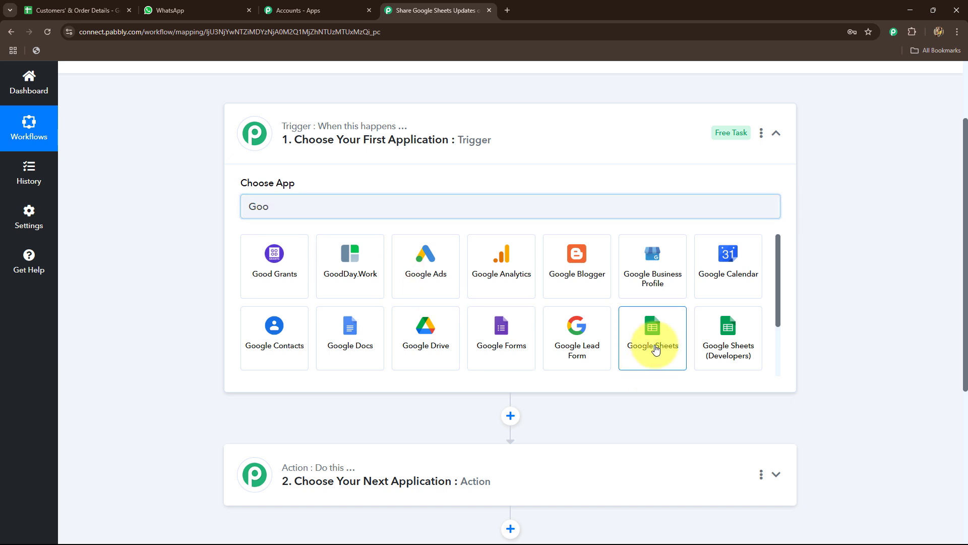
pyautogui.click(654, 346)
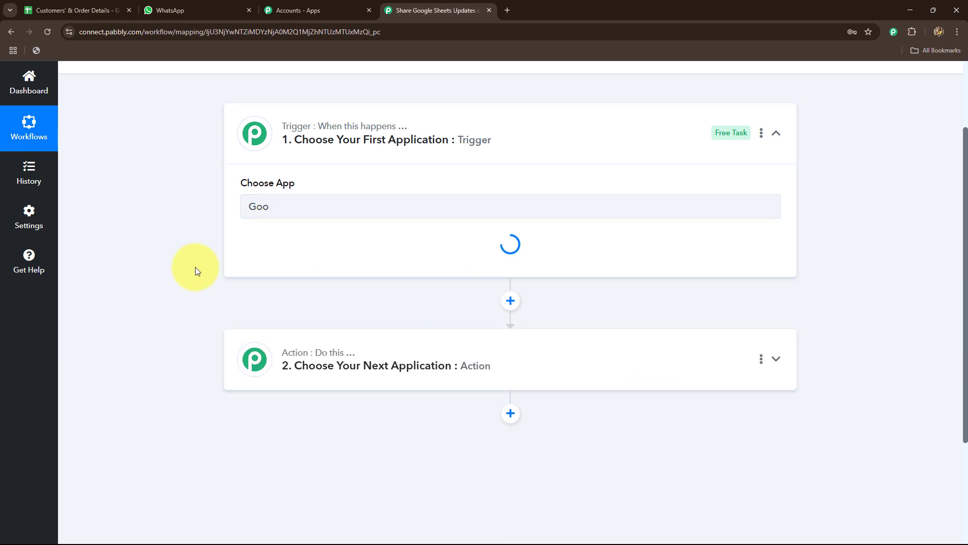
pyautogui.click(249, 259)
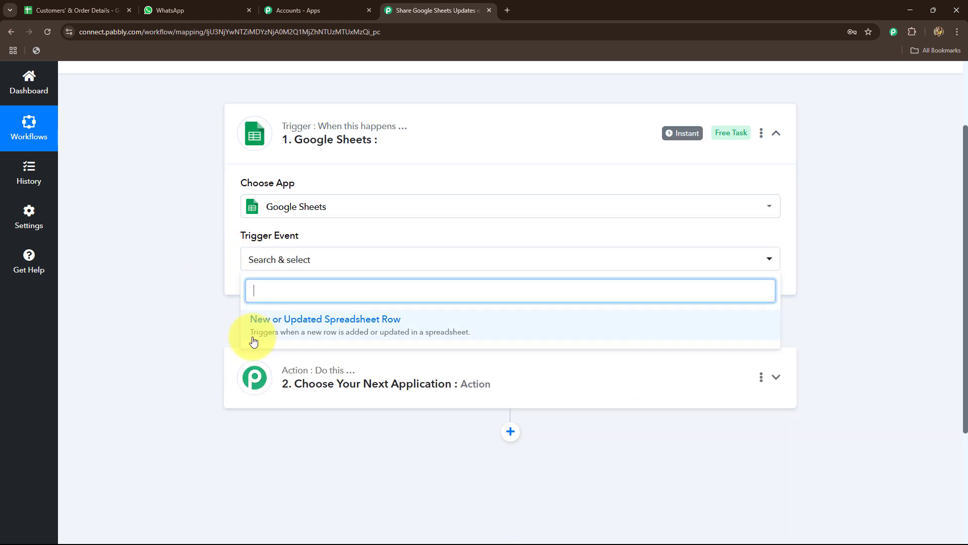
pyautogui.click(325, 333)
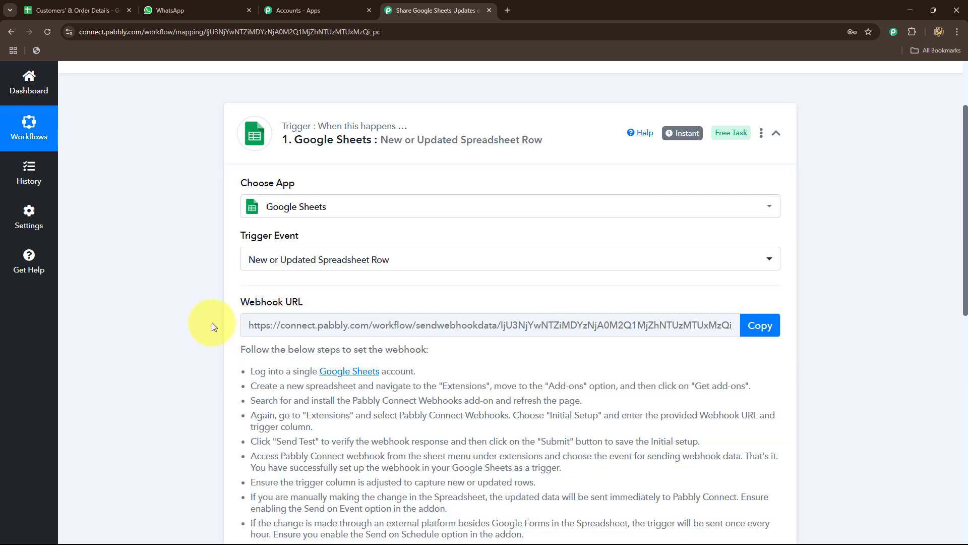
# Read the webhook setup instructions under the trigger and compare them with the Customers' & Order Details sheet
pyautogui.scroll(-4, 212, 322)
pyautogui.scroll(2, 211, 322)
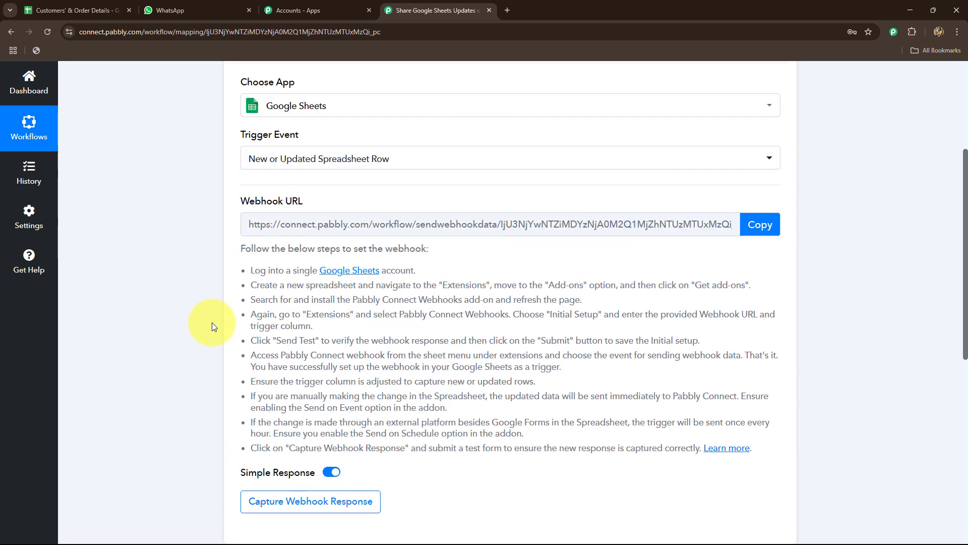
pyautogui.scroll(-2, 212, 322)
pyautogui.moveTo(502, 347); pyautogui.dragTo(267, 159)
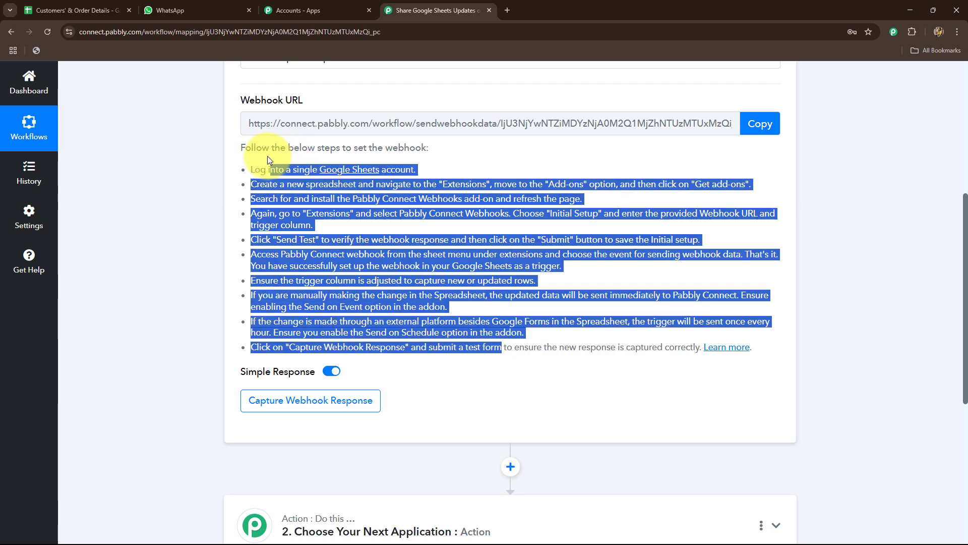
pyautogui.click(188, 216)
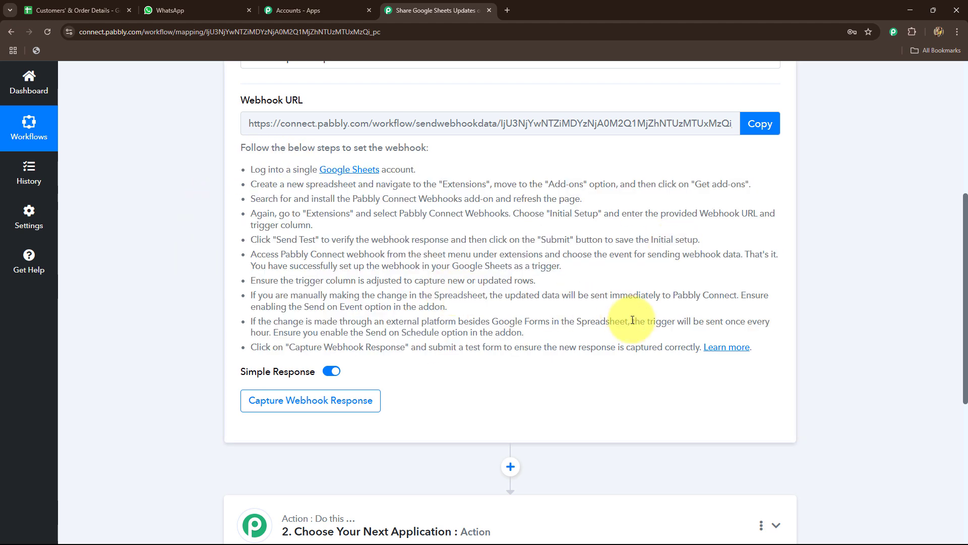
pyautogui.scroll(2, 692, 364)
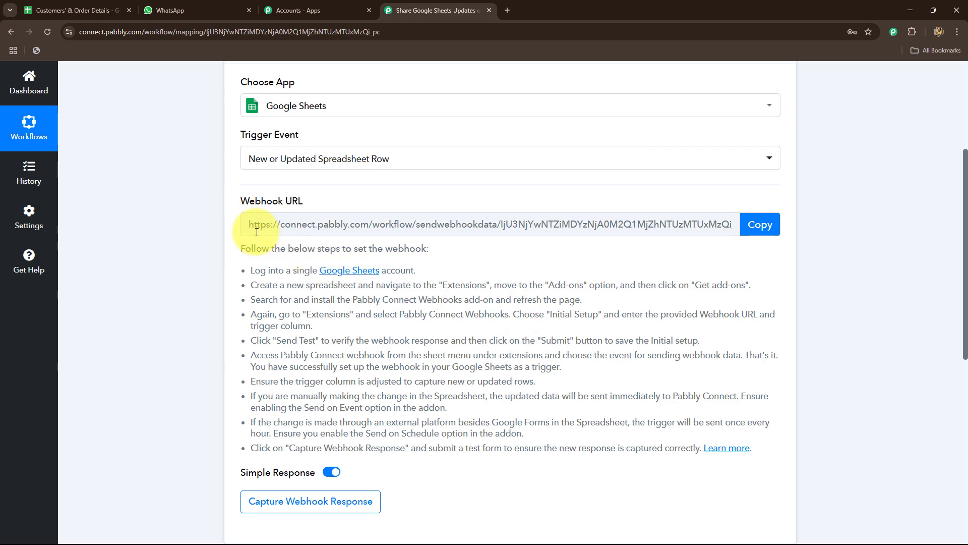
pyautogui.click(71, 10)
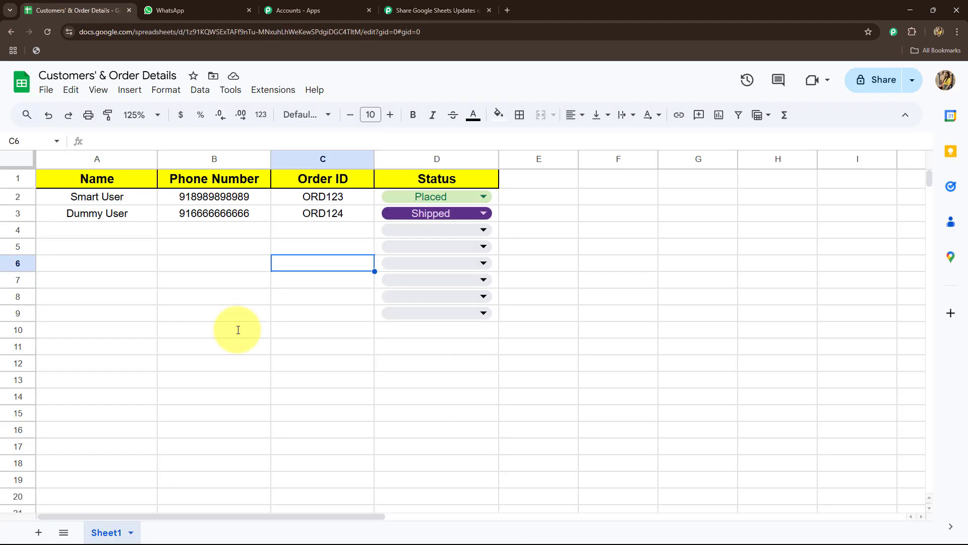
pyautogui.click(410, 14)
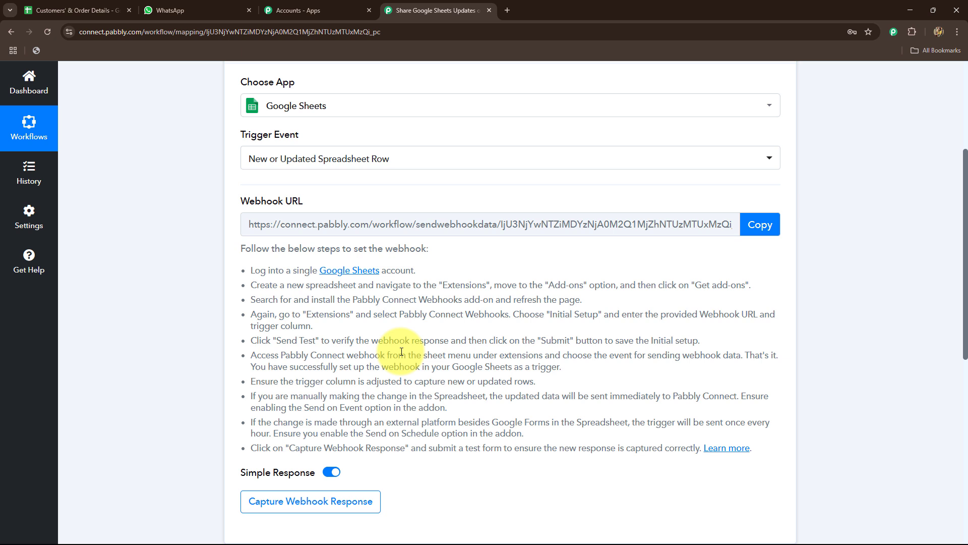
pyautogui.click(111, 10)
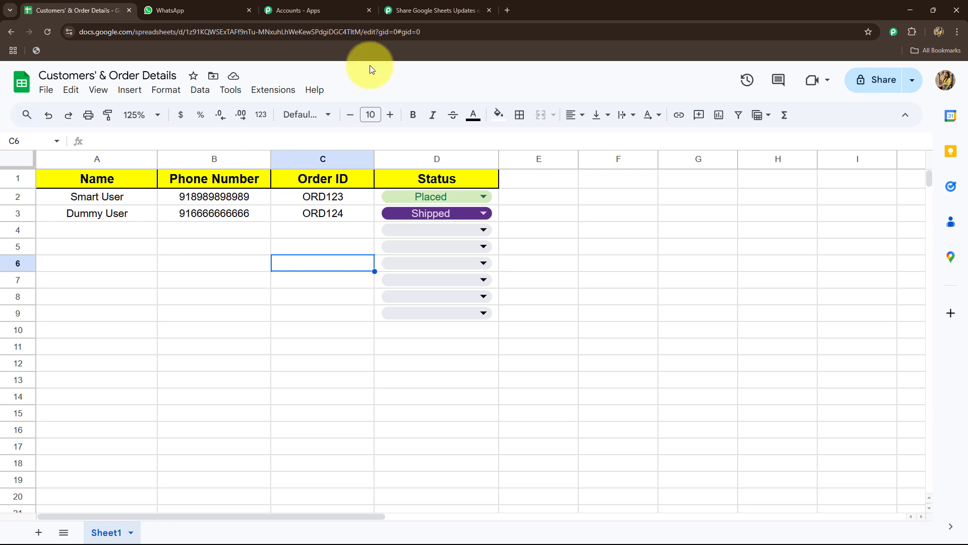
pyautogui.click(434, 10)
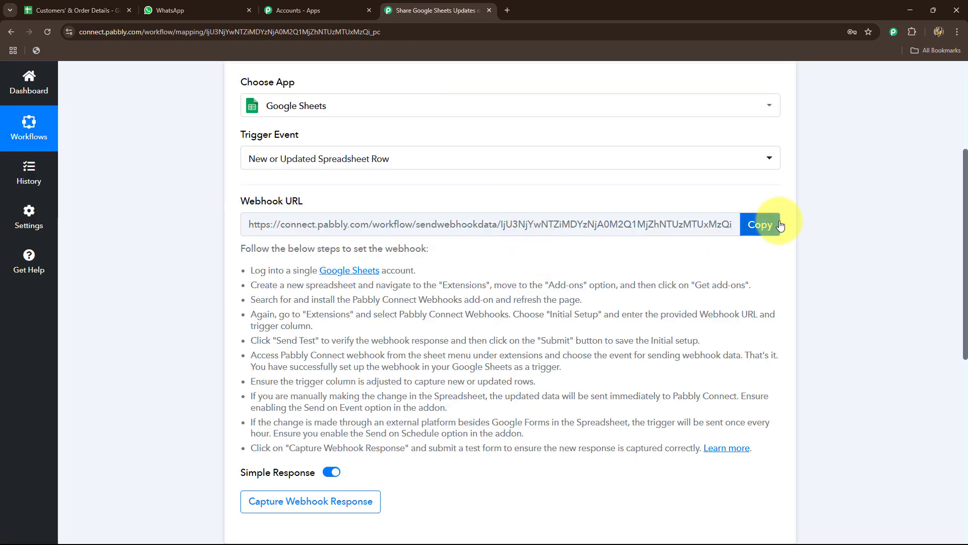
# Copy the trigger's webhook URL and check the Status options in cell D2 of the Customers' & Order Details sheet
pyautogui.click(762, 225)
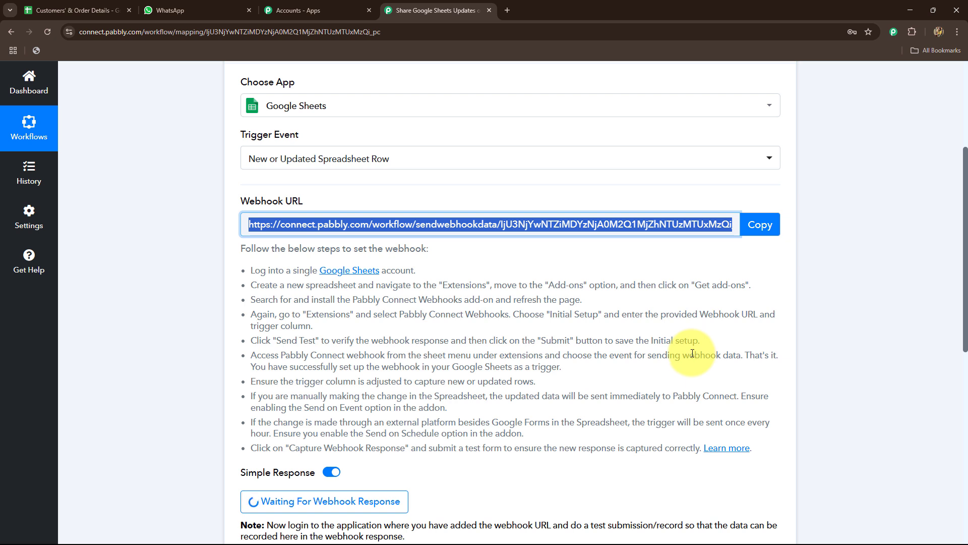
pyautogui.click(48, 10)
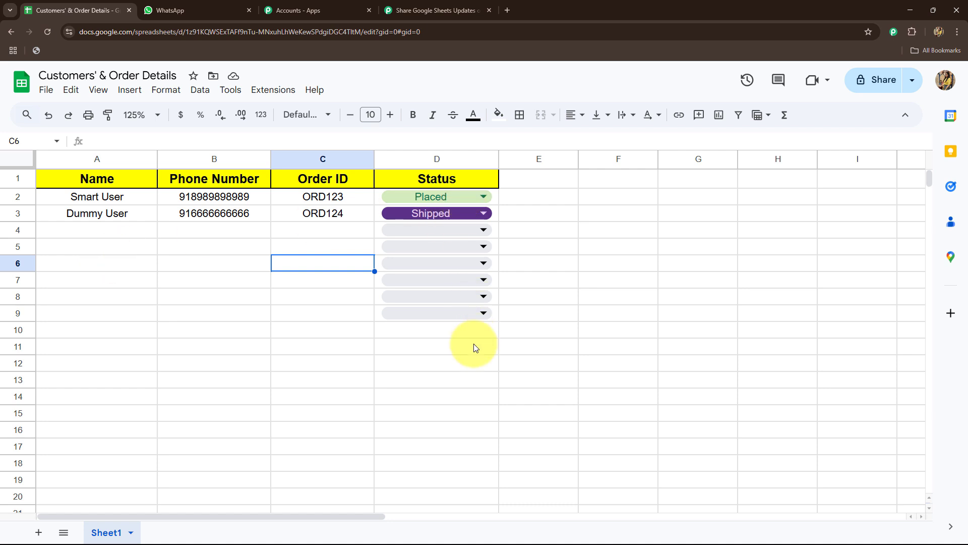
pyautogui.click(449, 197)
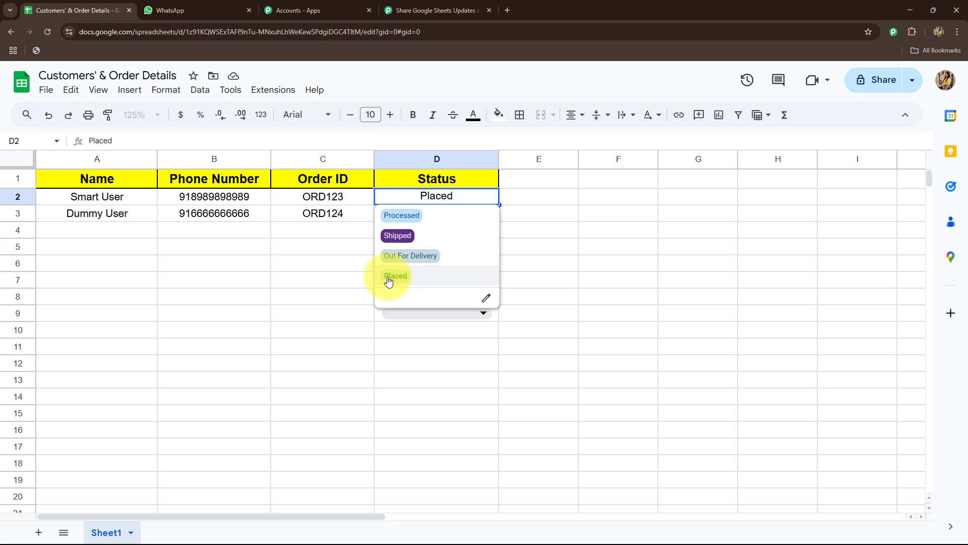
pyautogui.click(363, 268)
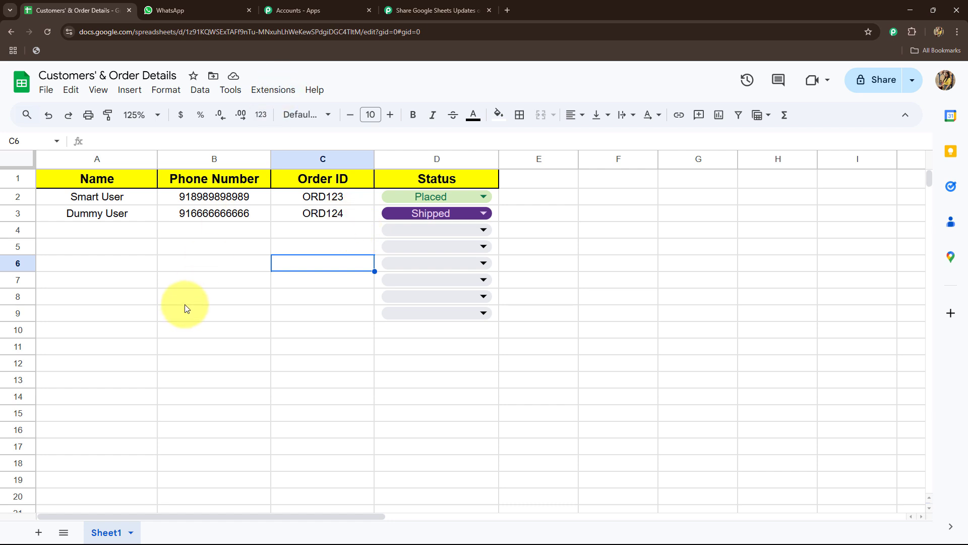
# Search the Google Workspace Marketplace for the Pabbly Connect Webhooks add-on, check its listing and close the marketplace
pyautogui.click(266, 94)
pyautogui.moveTo(273, 109)
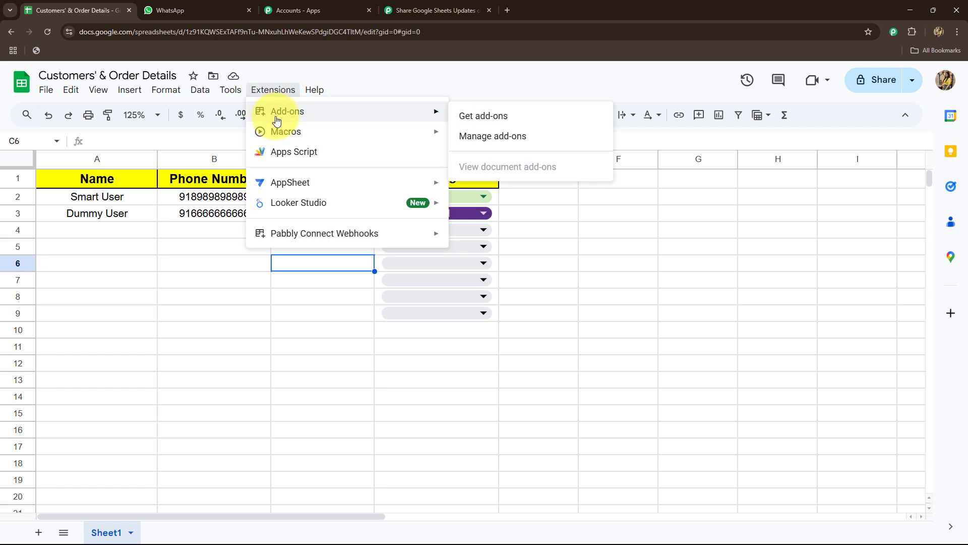
pyautogui.click(460, 116)
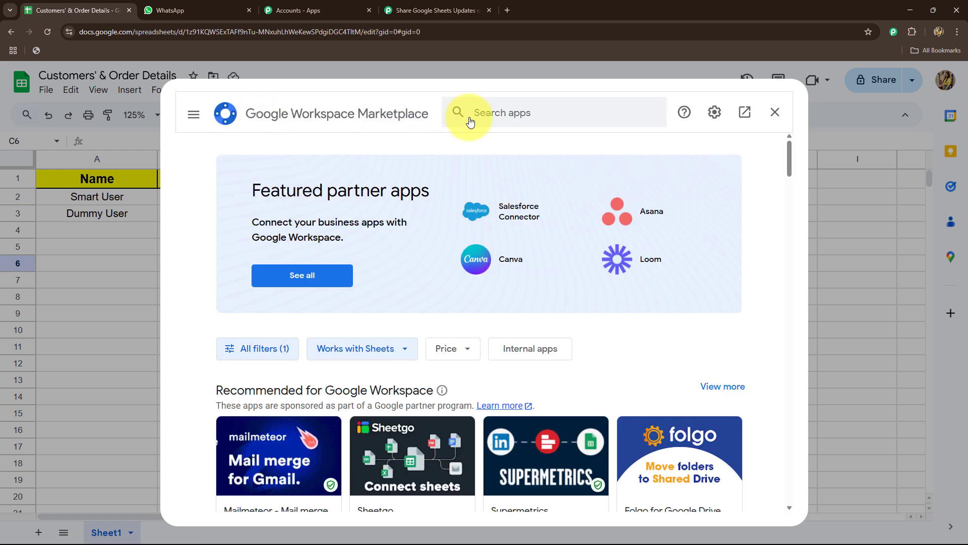
pyautogui.click(489, 112)
pyautogui.write('Pabb')
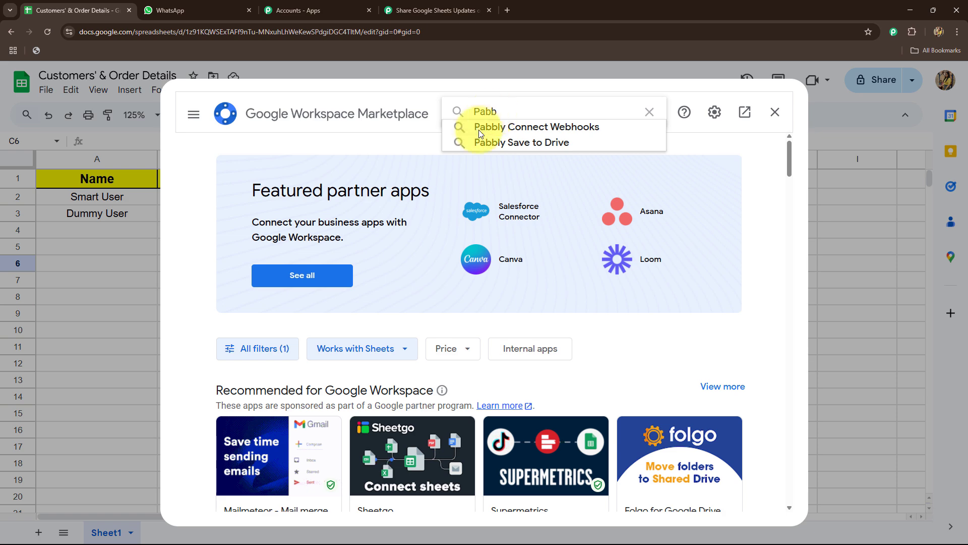
pyautogui.click(479, 124)
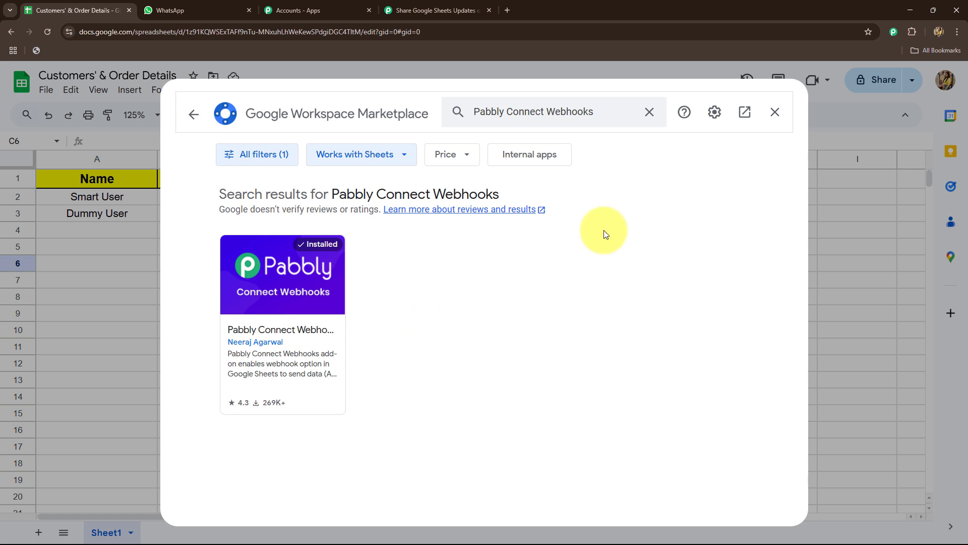
pyautogui.click(775, 112)
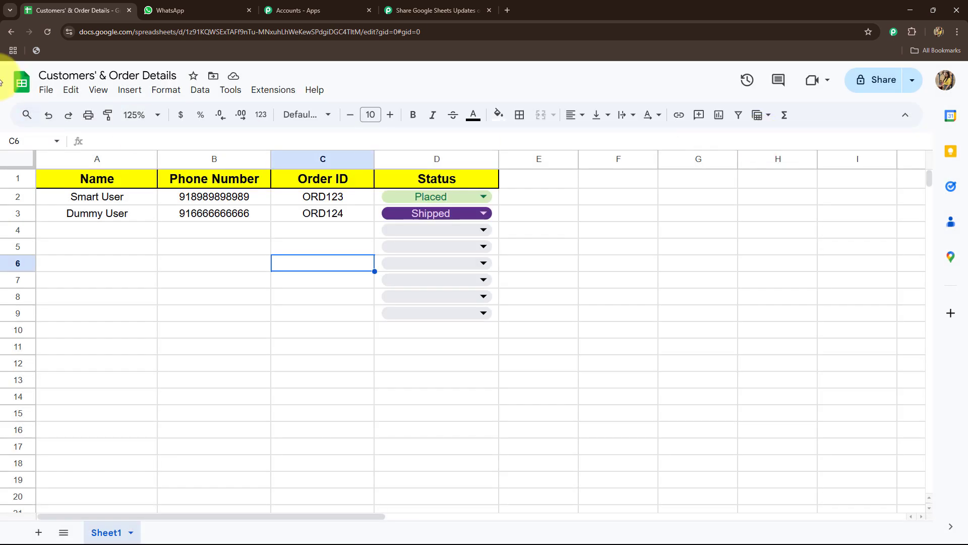
# In the Pabbly Connect Webhooks initial setup for Sheet1, enter the copied webhook URL and set the trigger column to D
pyautogui.click(291, 92)
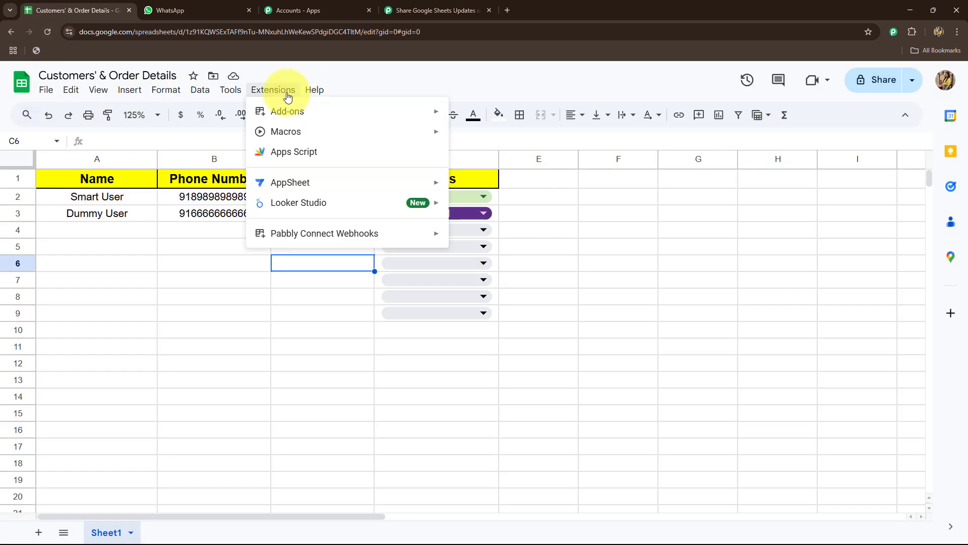
pyautogui.click(166, 90)
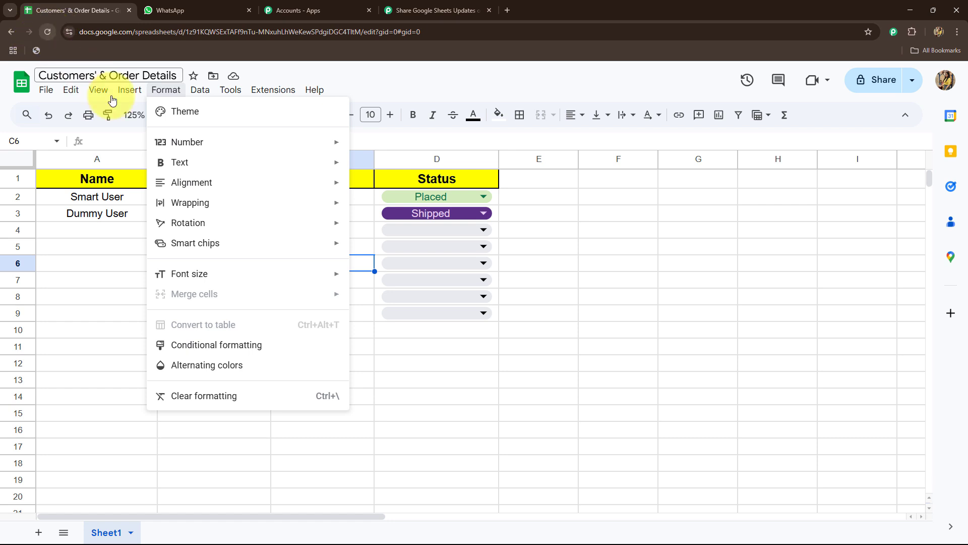
pyautogui.moveTo(285, 92)
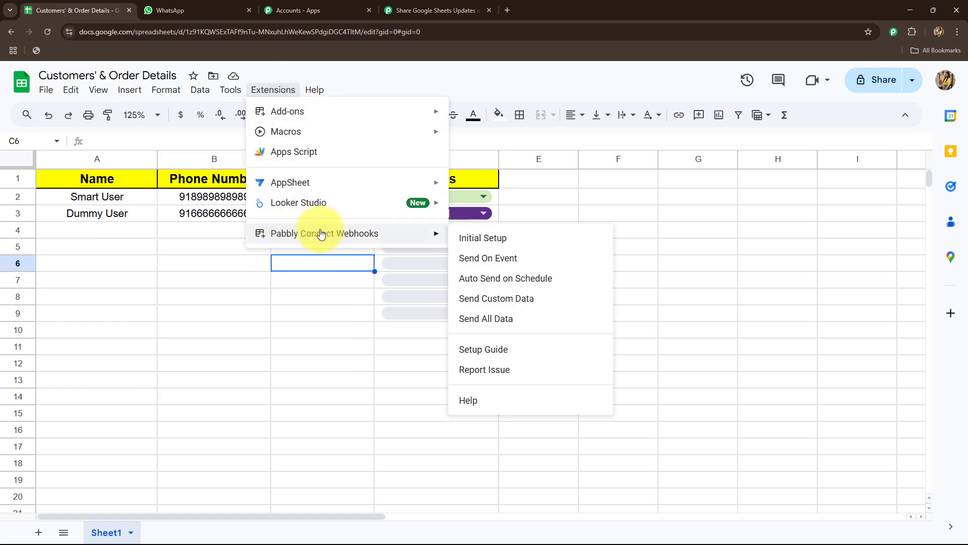
pyautogui.moveTo(326, 235)
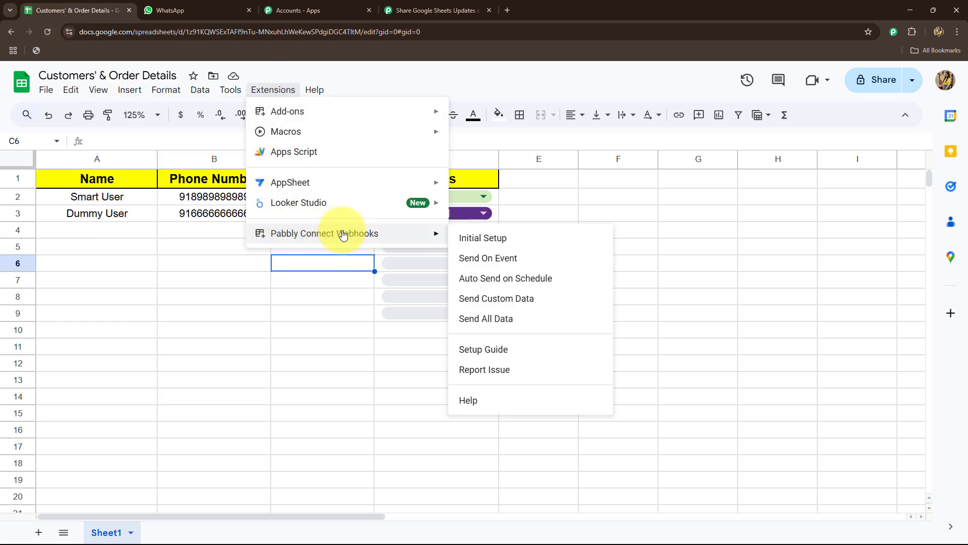
pyautogui.click(484, 238)
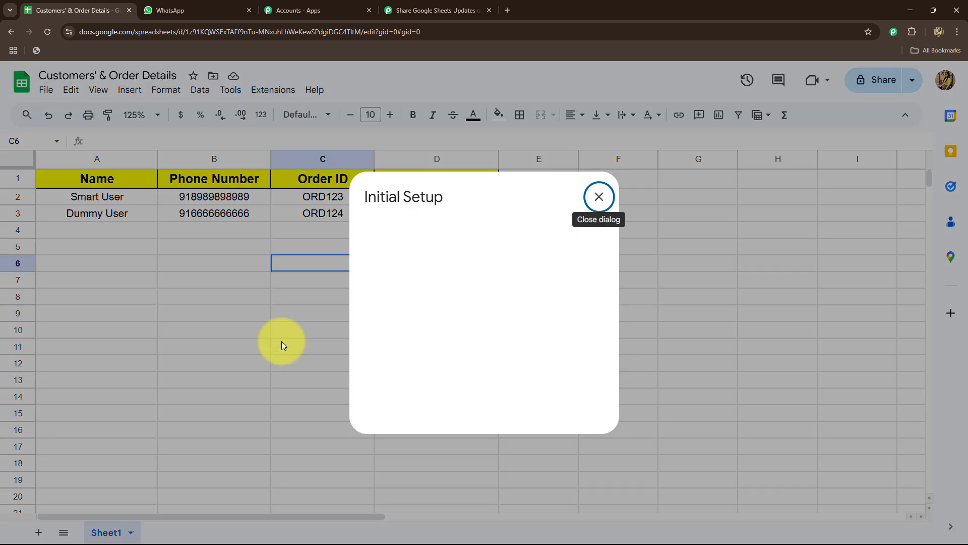
pyautogui.click(380, 295)
pyautogui.hotkey('ctrl', 'v')
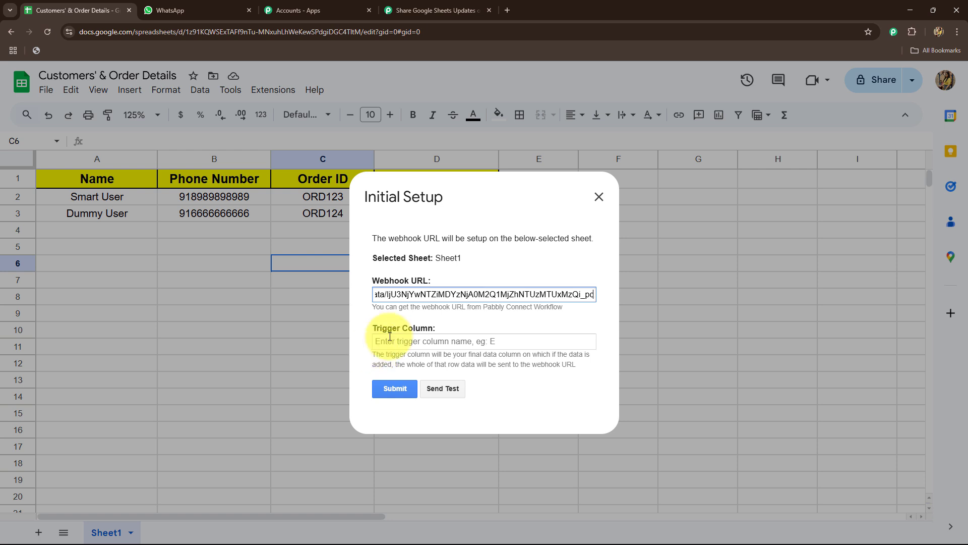
pyautogui.click(390, 338)
pyautogui.write('D')
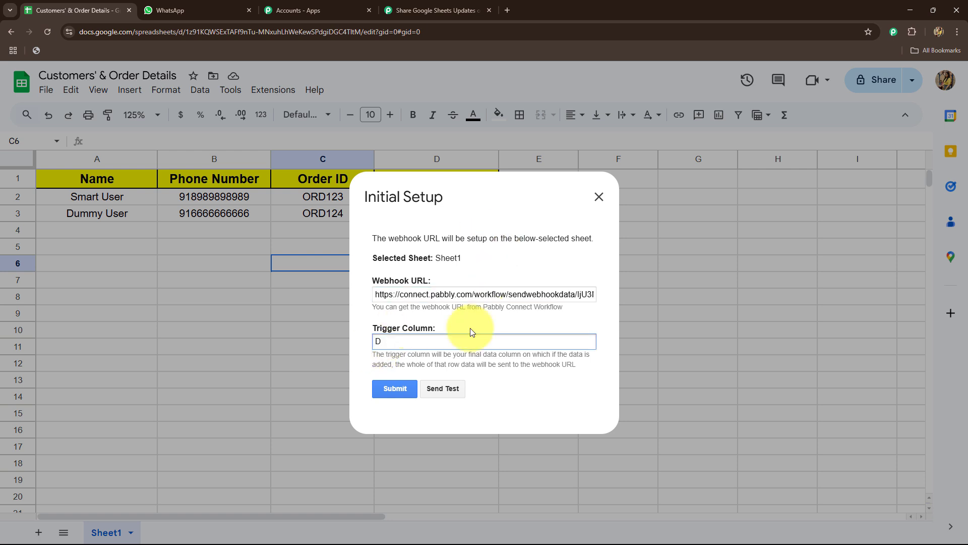
# Send test data to the webhook, submit the initial setup and close its dialog
pyautogui.click(447, 389)
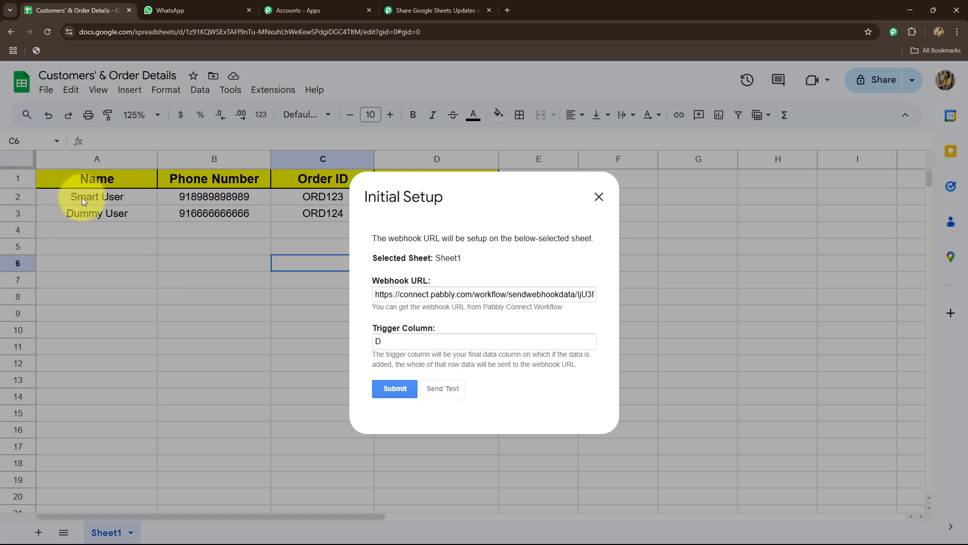
pyautogui.scroll(-1, 491, 335)
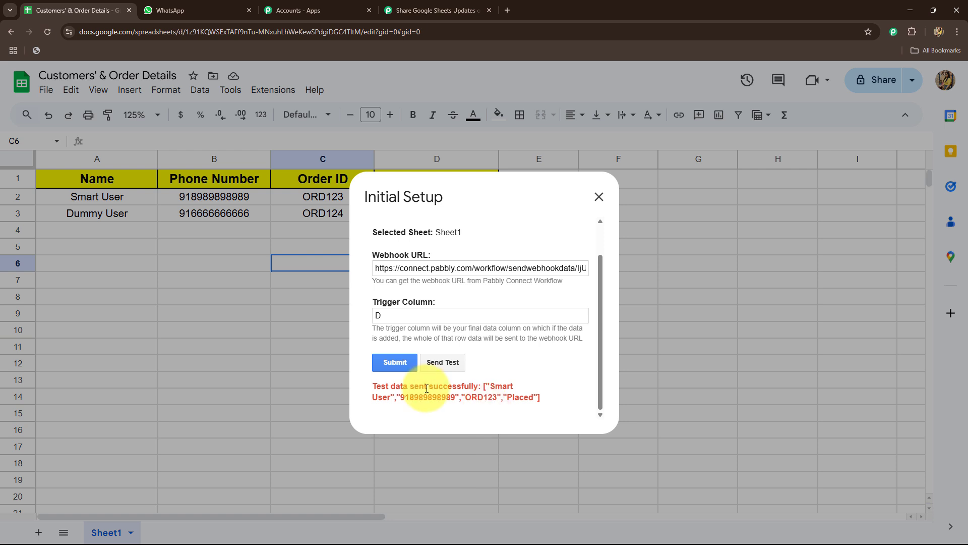
pyautogui.click(393, 365)
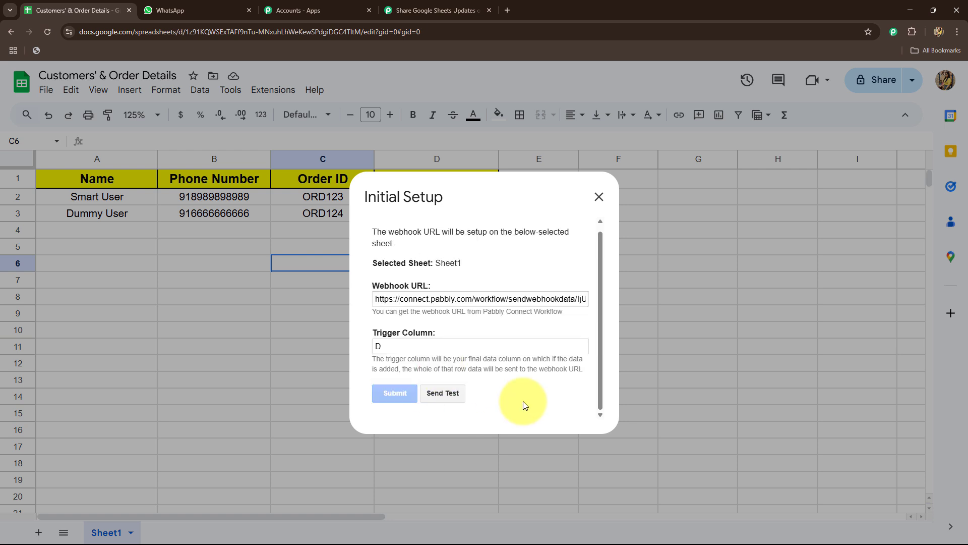
pyautogui.moveTo(434, 398); pyautogui.dragTo(477, 398)
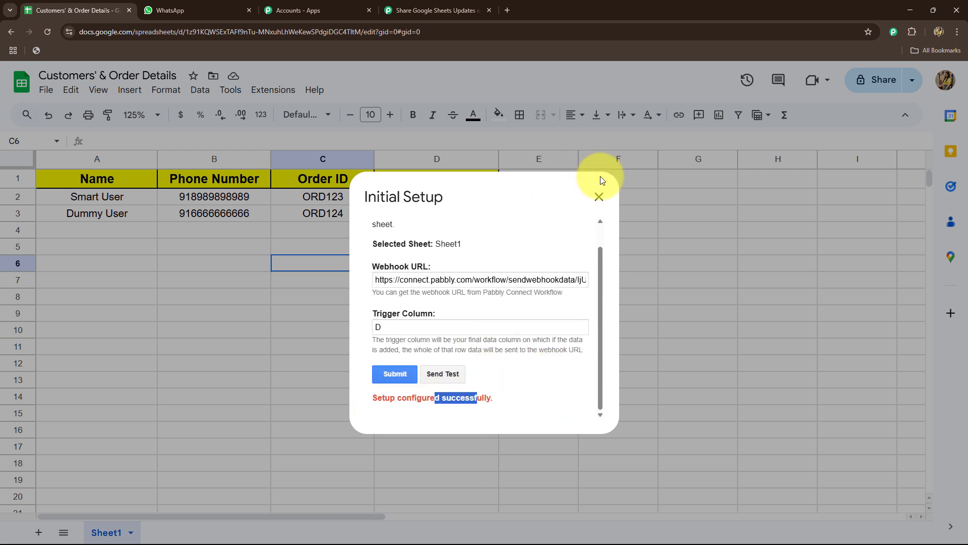
pyautogui.click(599, 197)
# Examine the webhook response received by the Google Sheets trigger, checking the name, order ID, phone number, row index, status and trigger column values
pyautogui.click(463, 12)
pyautogui.scroll(-4, 204, 357)
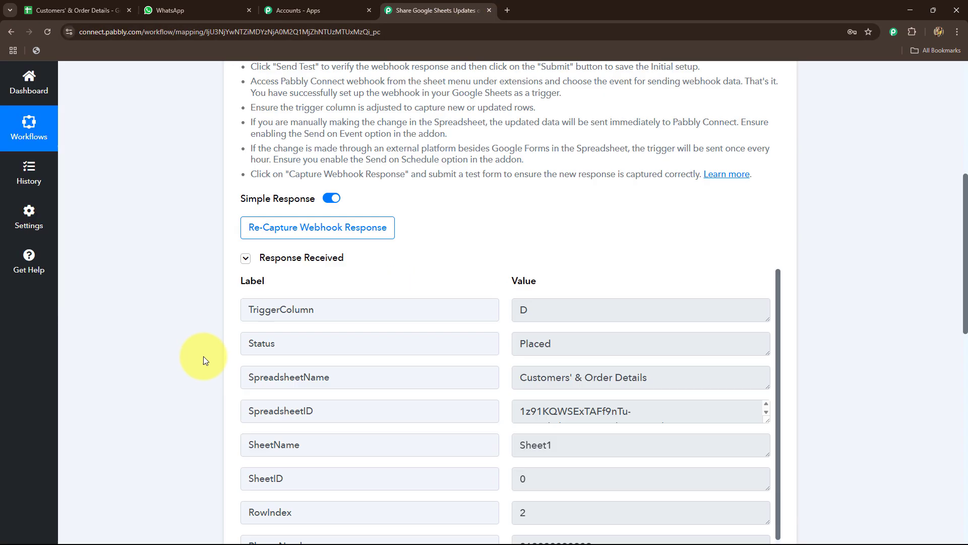
pyautogui.scroll(-3, 204, 356)
pyautogui.scroll(-1, 579, 397)
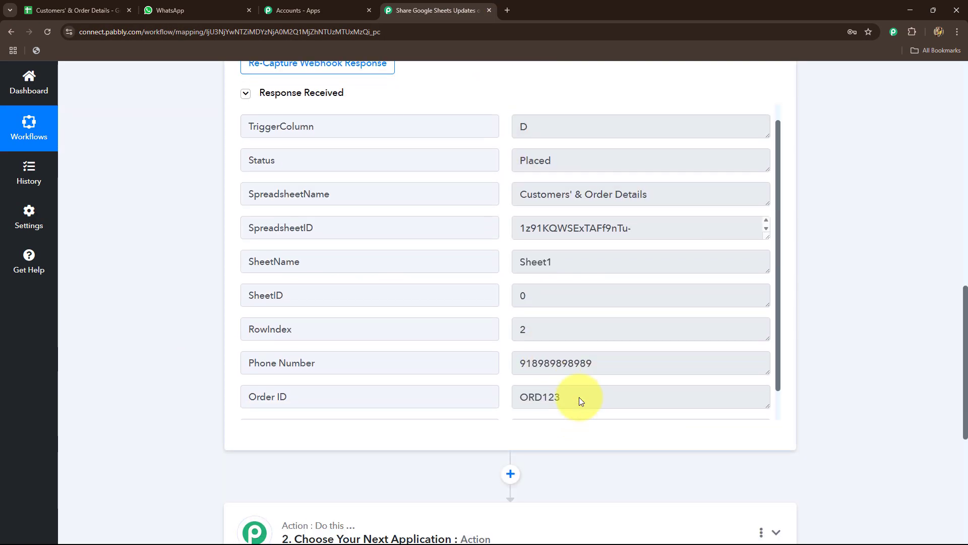
pyautogui.scroll(-1, 579, 398)
pyautogui.moveTo(579, 398); pyautogui.dragTo(487, 408)
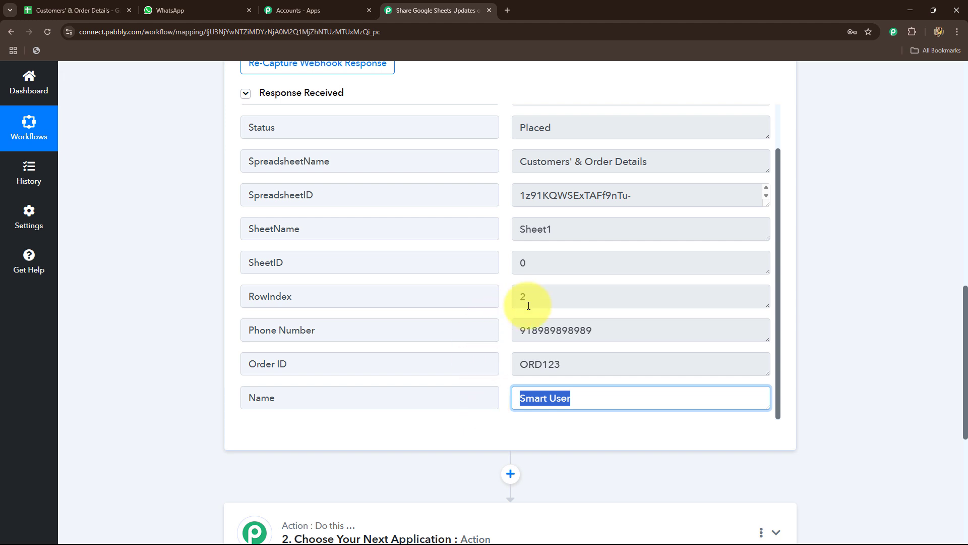
pyautogui.click(559, 366)
pyautogui.click(565, 330)
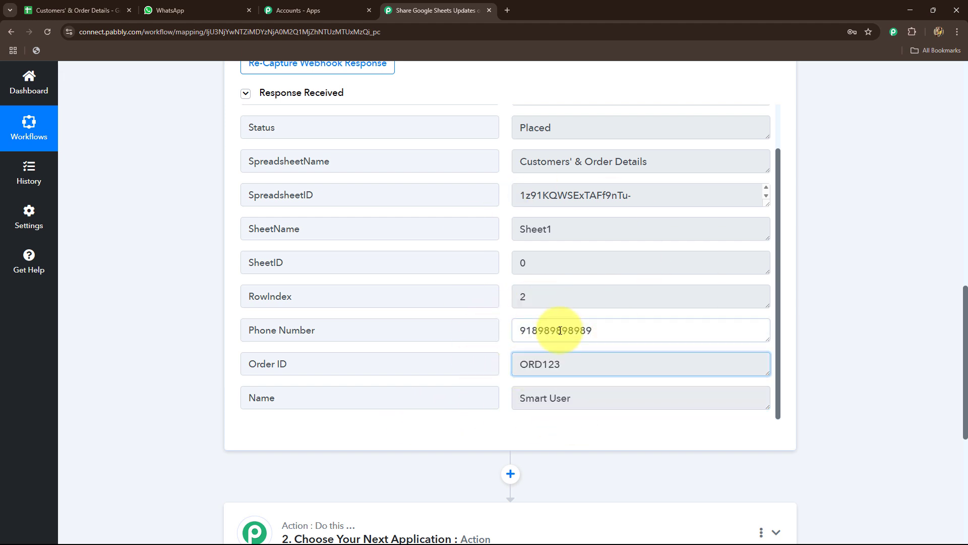
pyautogui.click(559, 296)
pyautogui.click(75, 10)
pyautogui.click(434, 10)
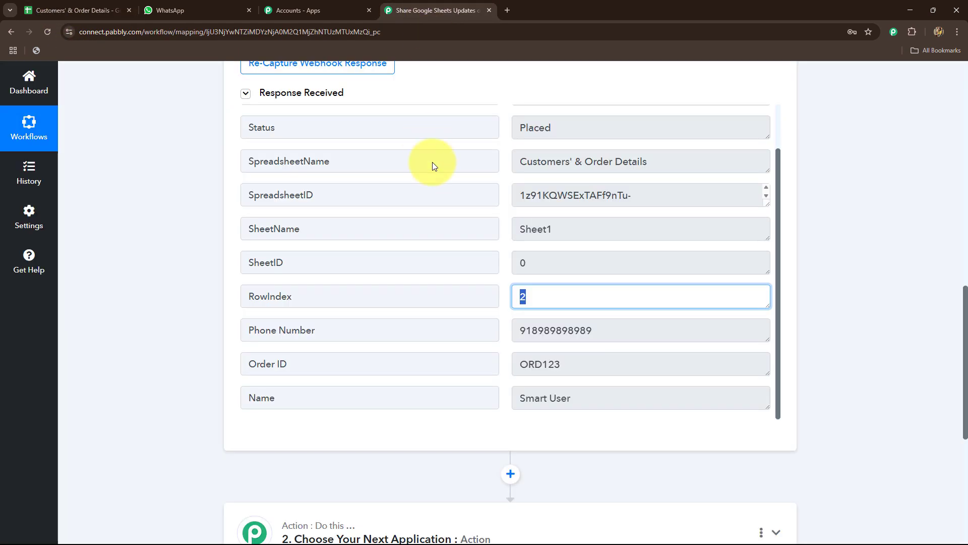
pyautogui.click(591, 262)
pyautogui.scroll(3, 591, 257)
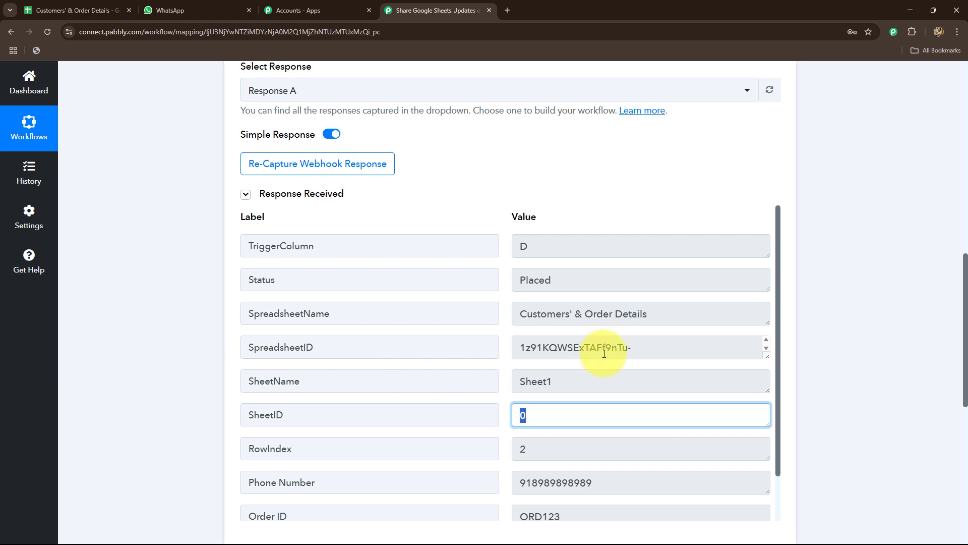
pyautogui.click(560, 287)
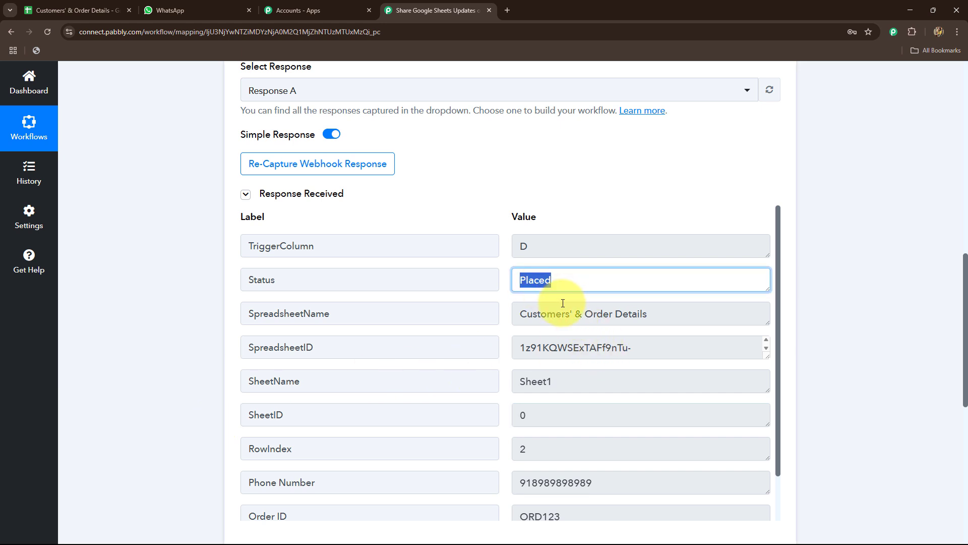
pyautogui.click(542, 249)
pyautogui.scroll(-6, 162, 308)
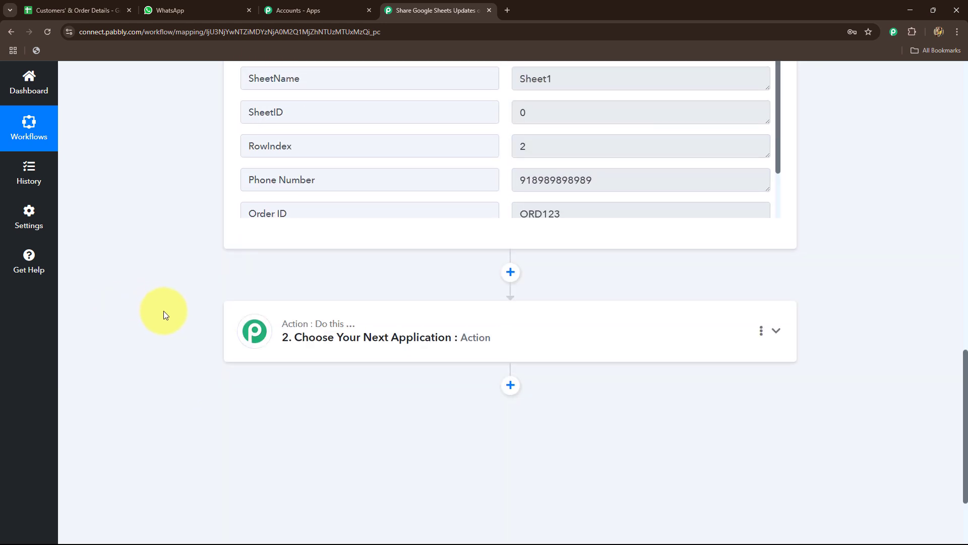
# Collapse the Google Sheets trigger step
pyautogui.scroll(6, 164, 311)
pyautogui.scroll(11, 163, 311)
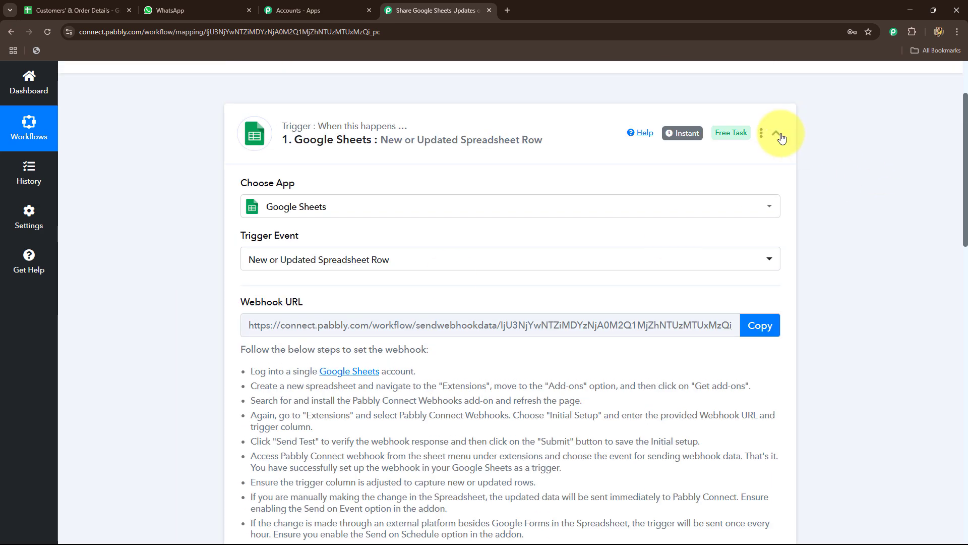
pyautogui.click(780, 136)
# Enable Send On Event in the Pabbly Connect Webhooks add-on for the Customers' & Order Details sheet
pyautogui.click(65, 10)
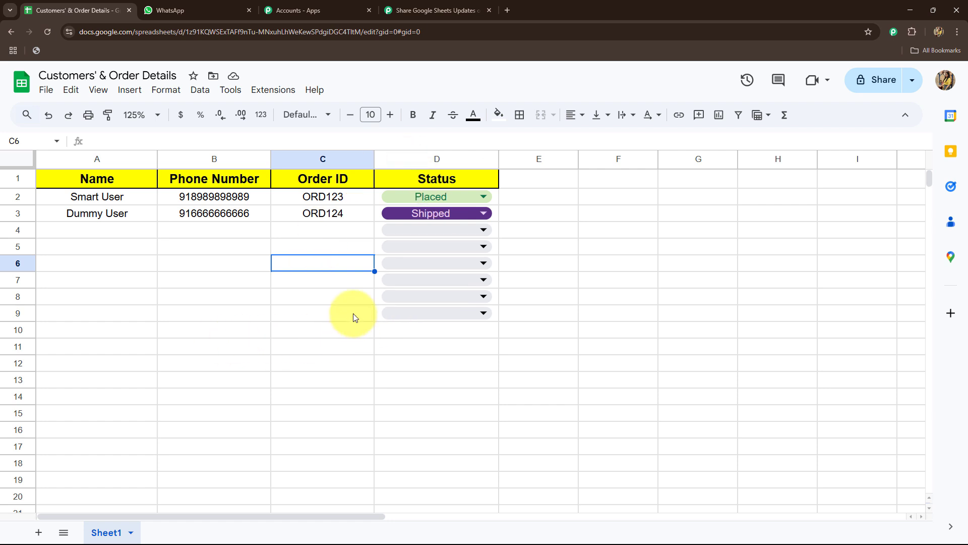
pyautogui.click(263, 95)
pyautogui.moveTo(296, 235)
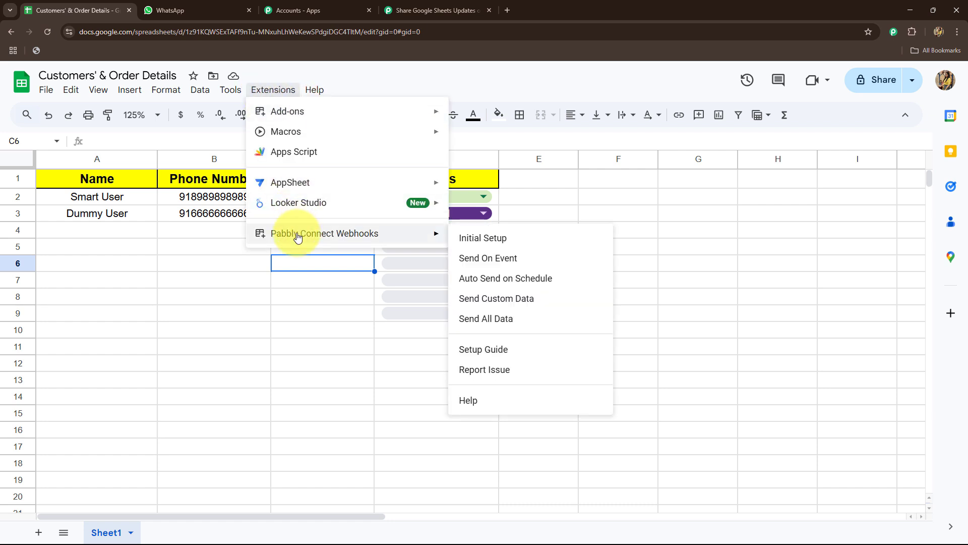
pyautogui.click(463, 258)
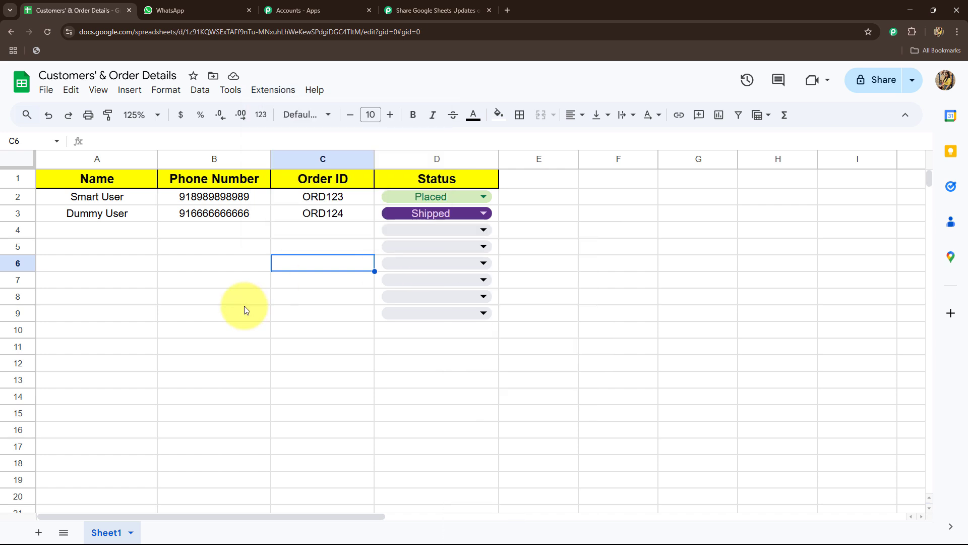
pyautogui.click(433, 10)
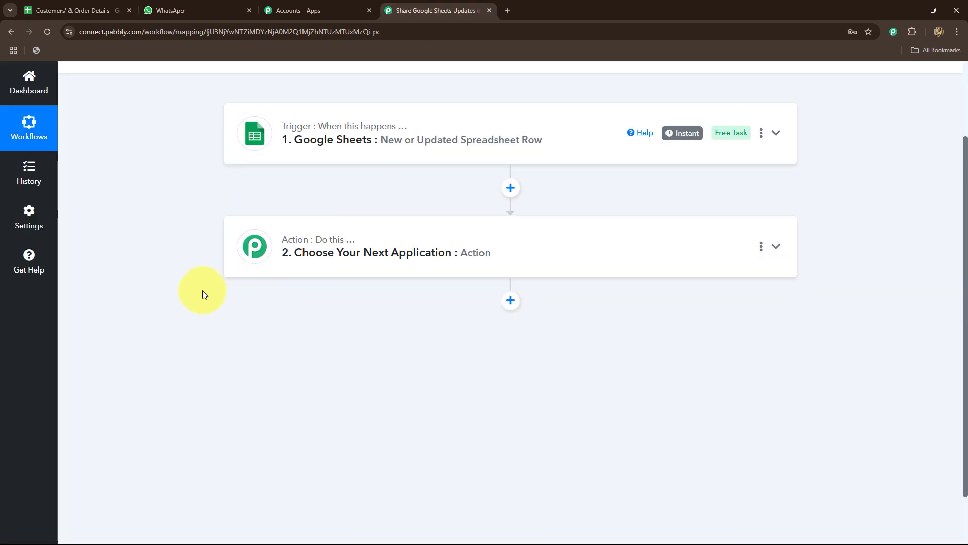
pyautogui.click(99, 10)
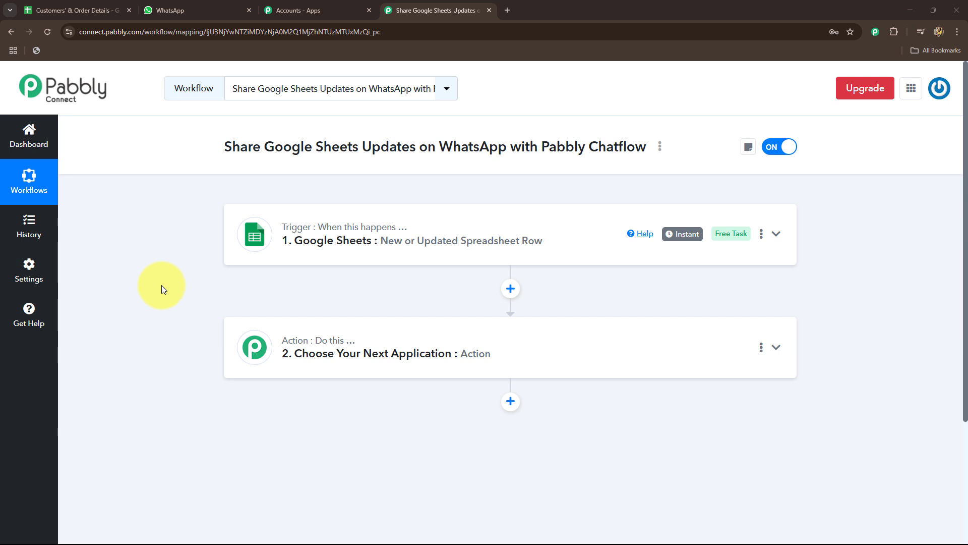
# Set the workflow's second step to the Pabbly Chatflow app with the Send Template Message action event
pyautogui.click(318, 341)
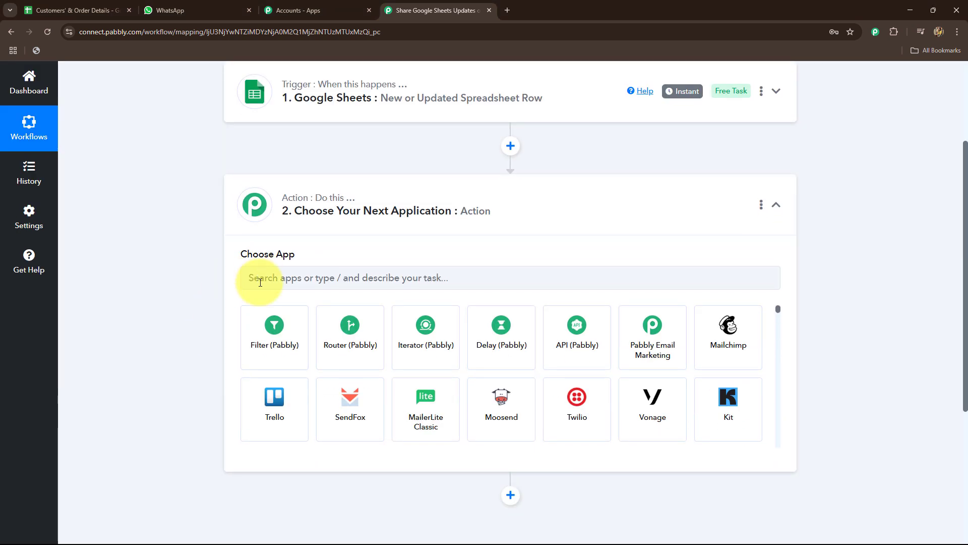
pyautogui.click(261, 285)
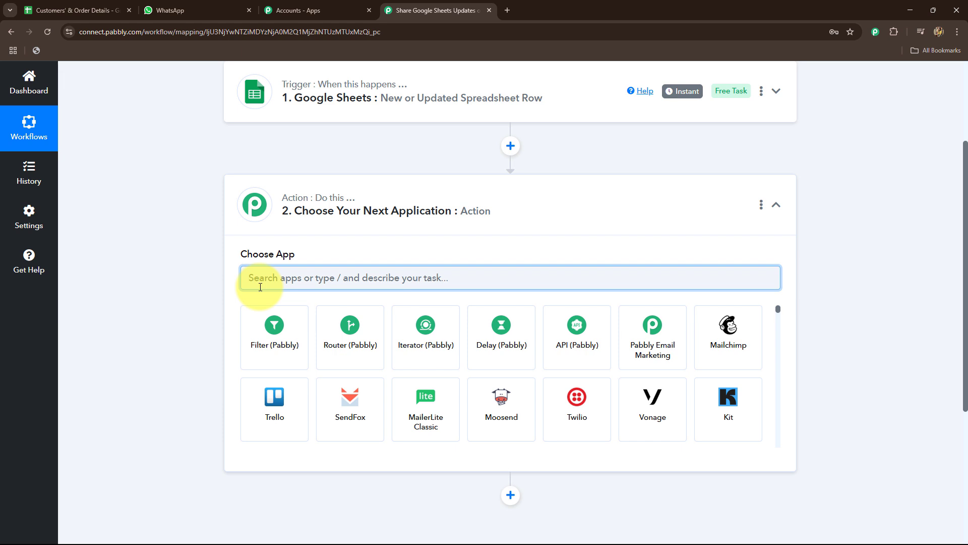
pyautogui.write('Pabb')
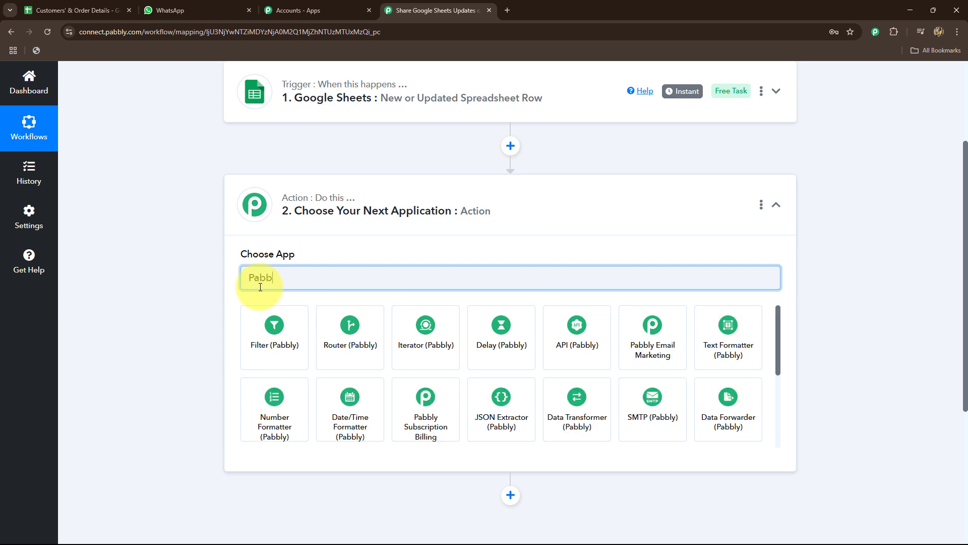
pyautogui.write('ly C')
pyautogui.click(334, 356)
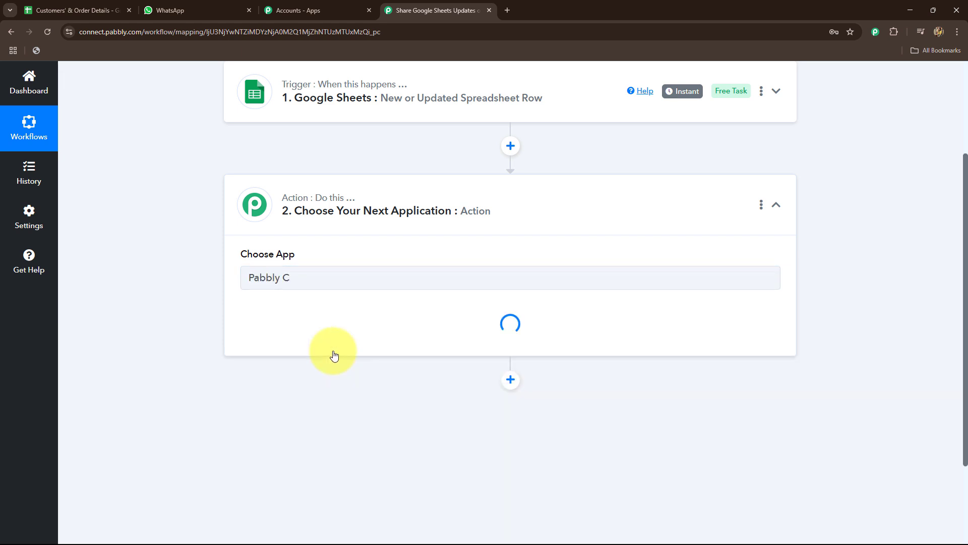
pyautogui.click(313, 332)
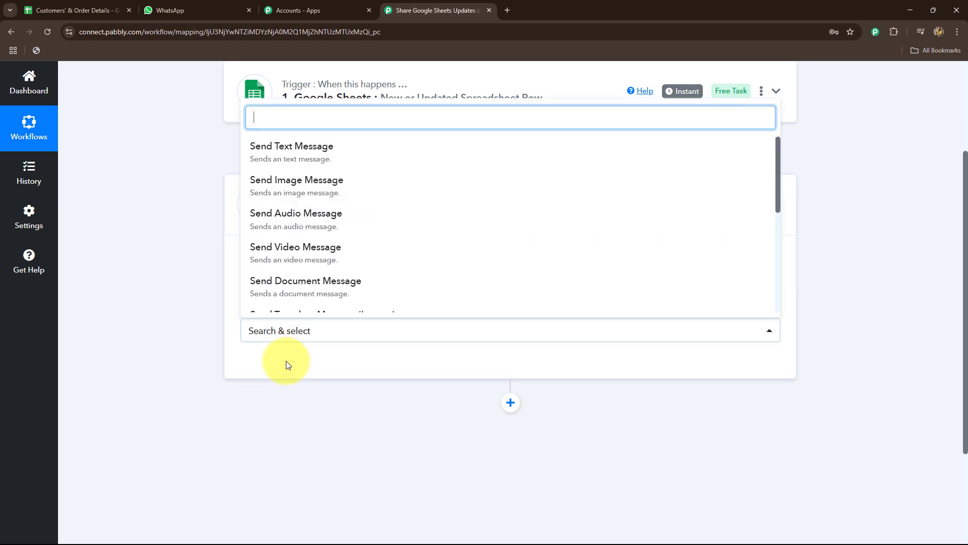
pyautogui.scroll(-4, 285, 252)
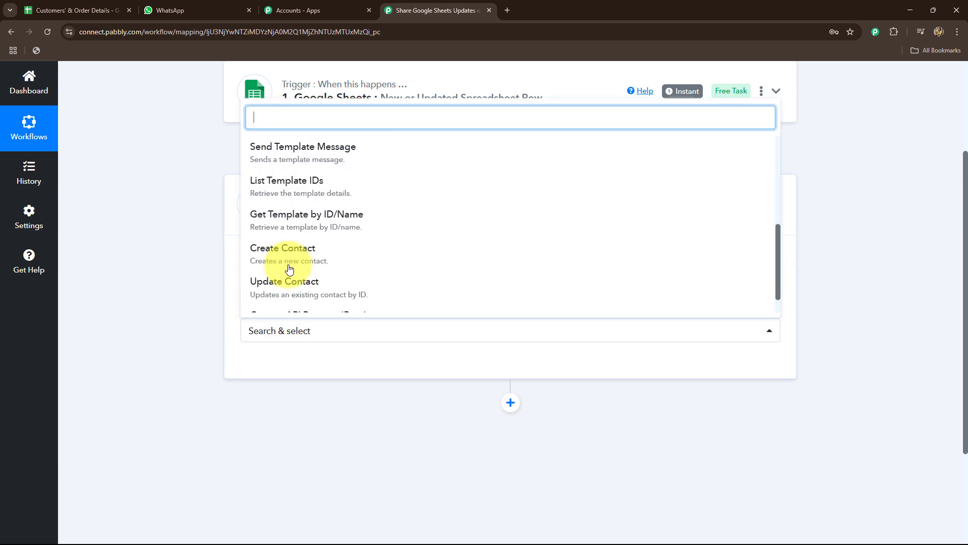
pyautogui.scroll(2, 289, 267)
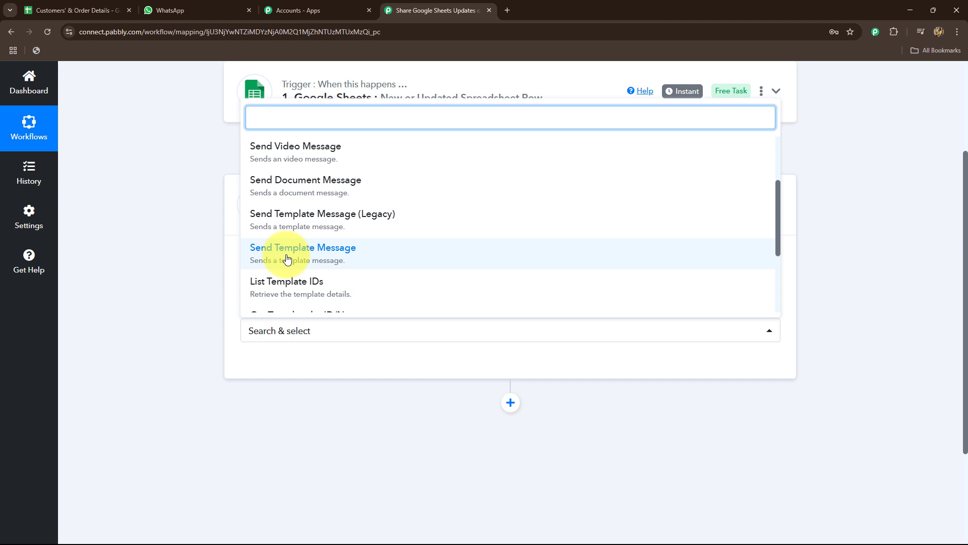
pyautogui.click(287, 259)
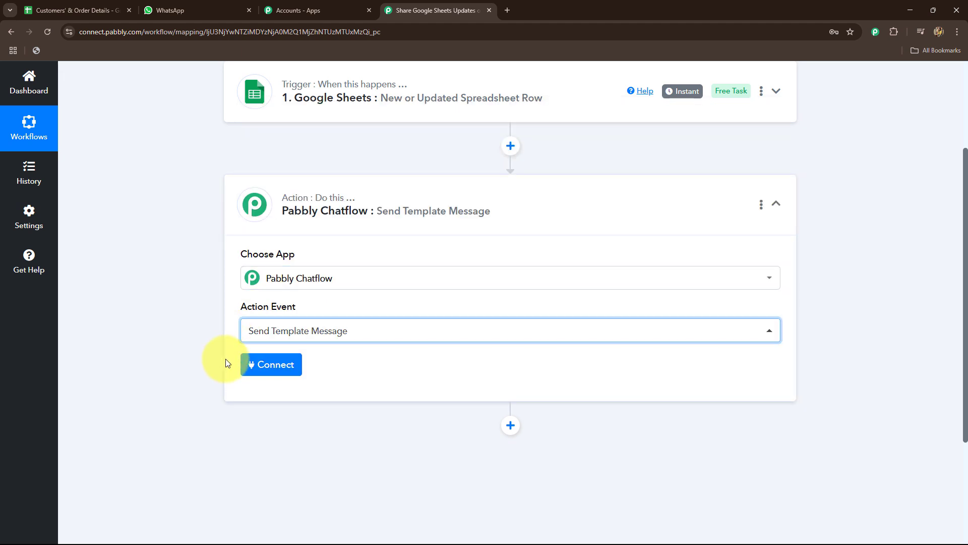
# Access Pabbly Chatflow from the All Pabbly Apps page, view its dashboard, and open the account connection settings for the workflow's action
pyautogui.click(306, 10)
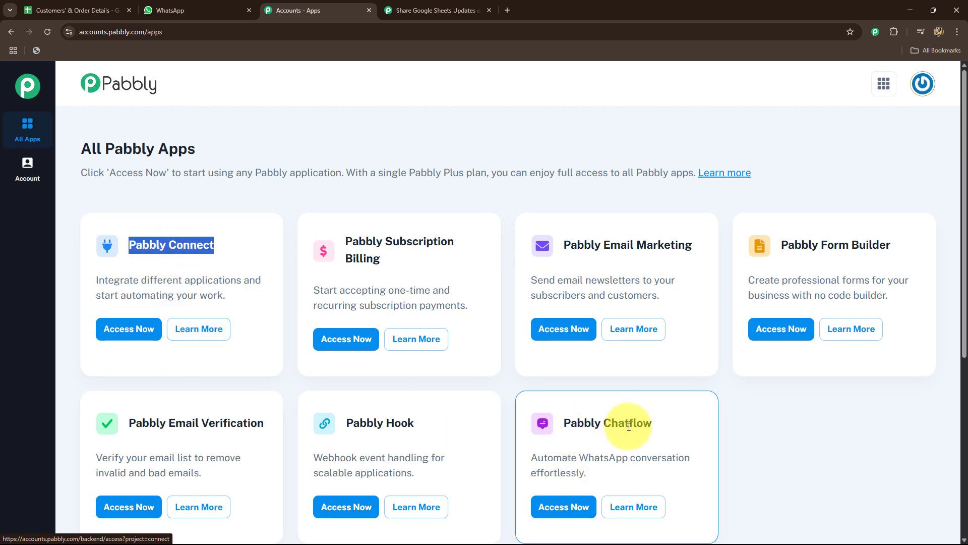
pyautogui.click(564, 507)
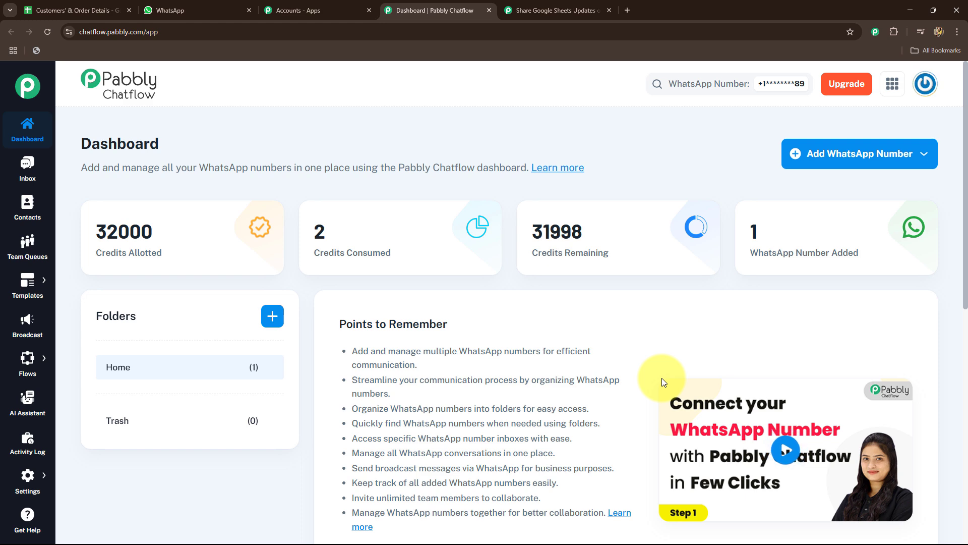
pyautogui.scroll(-4, 580, 406)
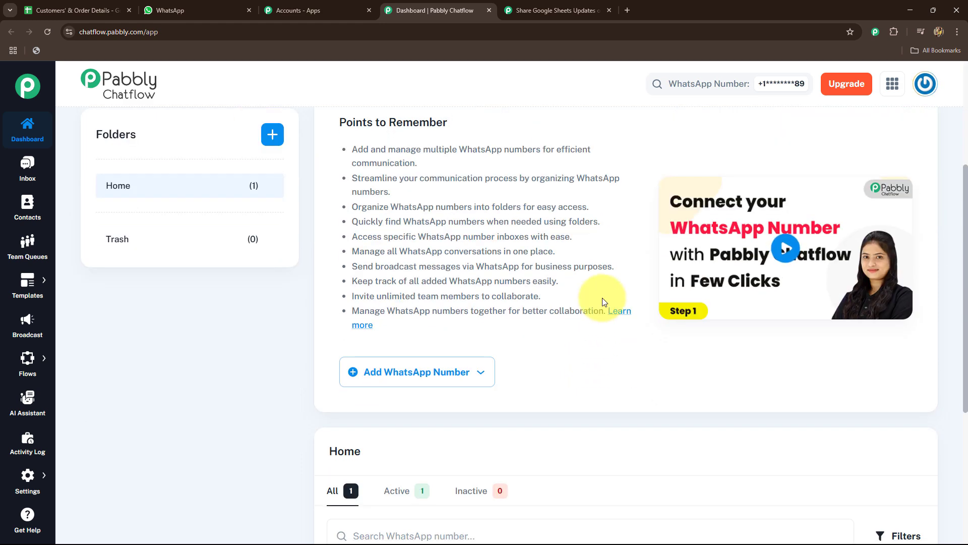
pyautogui.scroll(4, 602, 298)
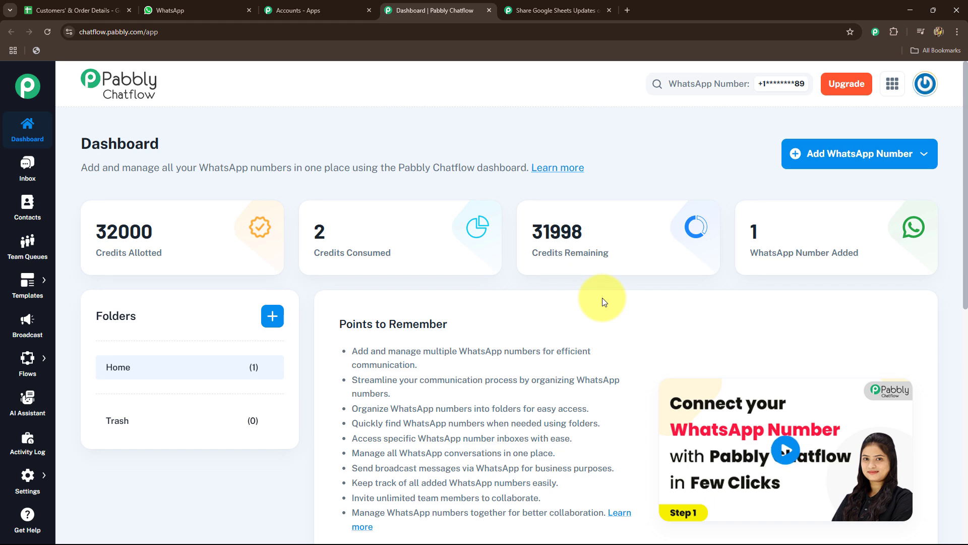
pyautogui.click(520, 6)
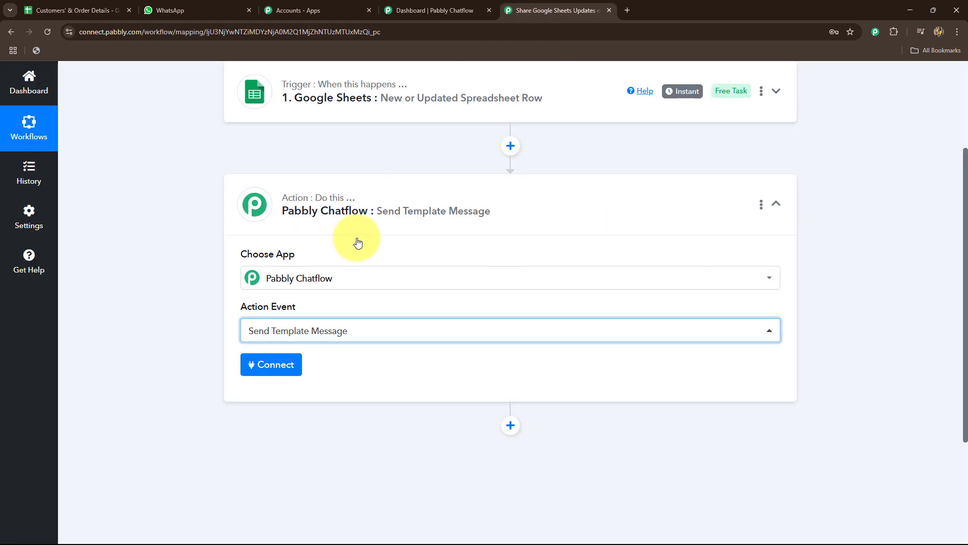
pyautogui.click(276, 365)
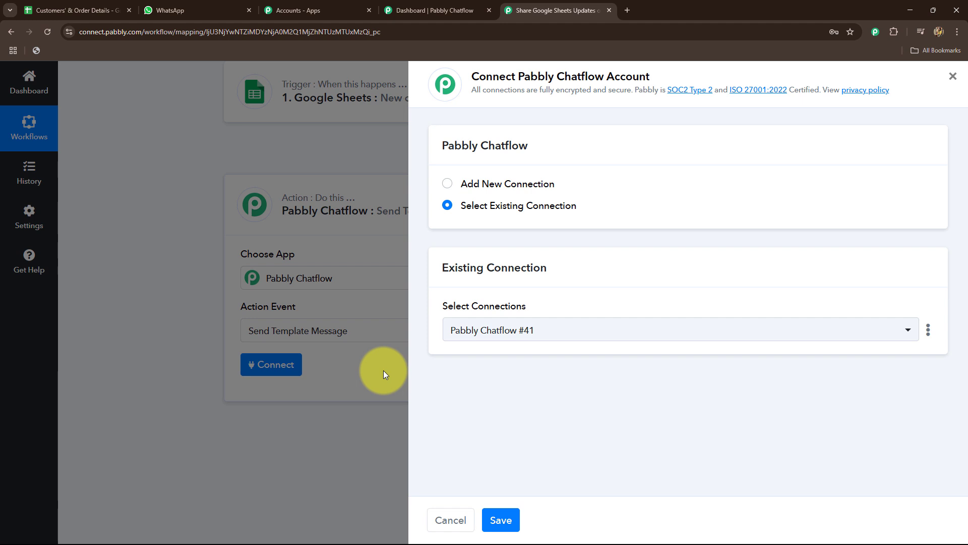
# Try to add a new Pabbly Chatflow connection by copying the API token from the API & Webhooks settings and pasting it as the token
pyautogui.click(448, 185)
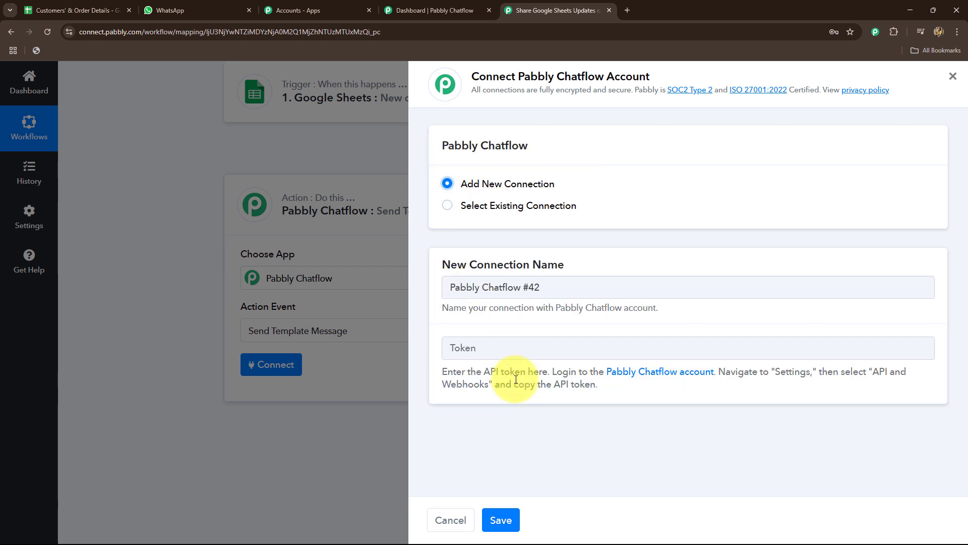
pyautogui.click(413, 7)
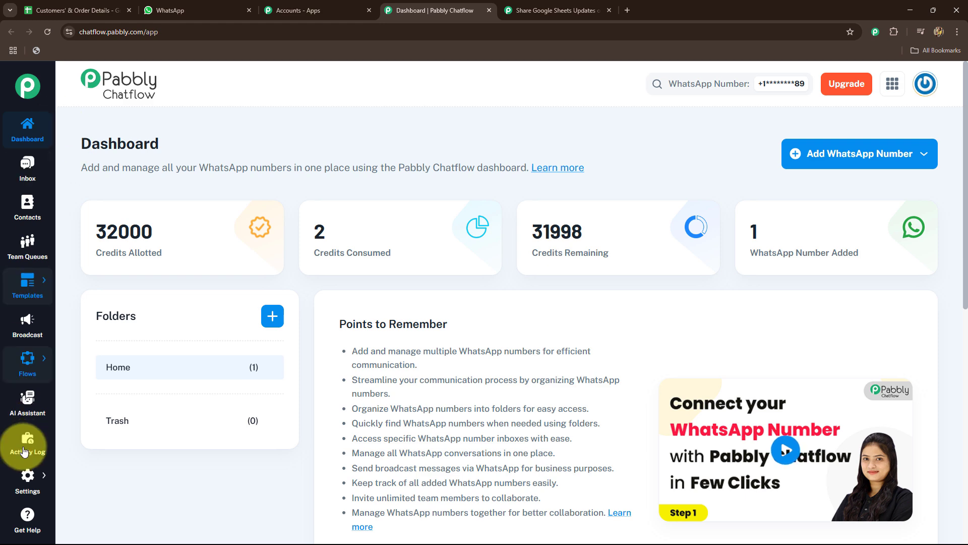
pyautogui.moveTo(23, 478)
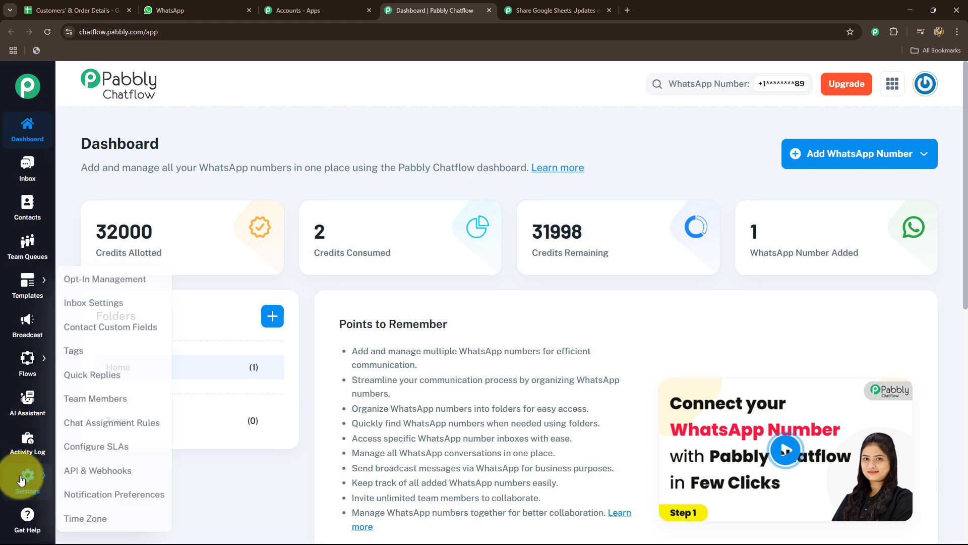
pyautogui.click(67, 472)
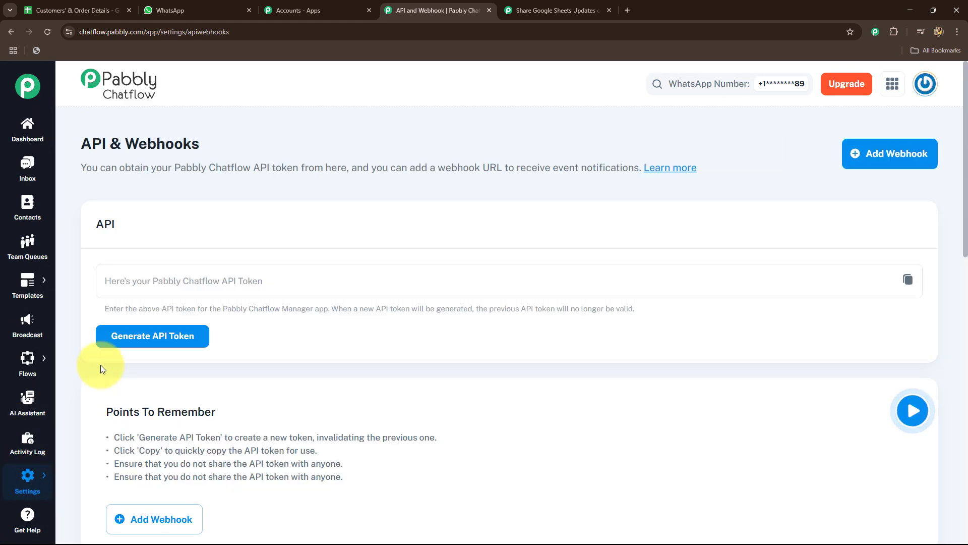
pyautogui.click(908, 279)
pyautogui.click(535, 10)
pyautogui.hotkey('ctrl', 'v')
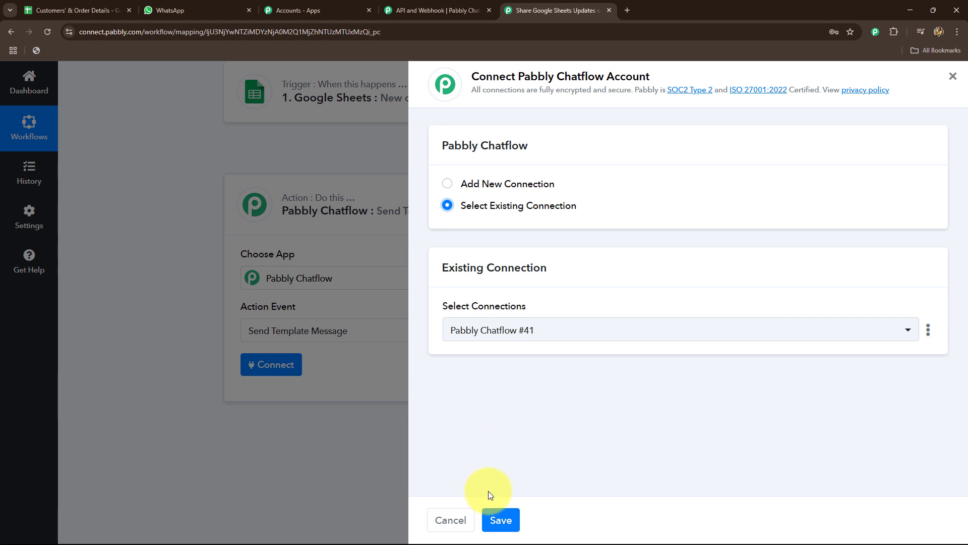
# Save the existing connection Pabbly Chatflow #41 for the action and look over the Send Template Message fields
pyautogui.click(501, 520)
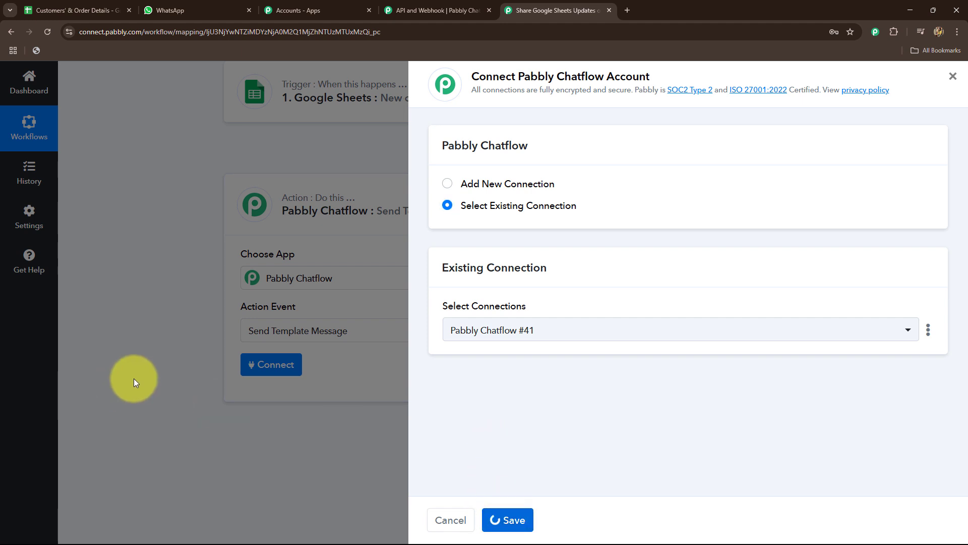
pyautogui.scroll(-6, 143, 355)
pyautogui.scroll(6, 143, 355)
pyautogui.scroll(-8, 143, 355)
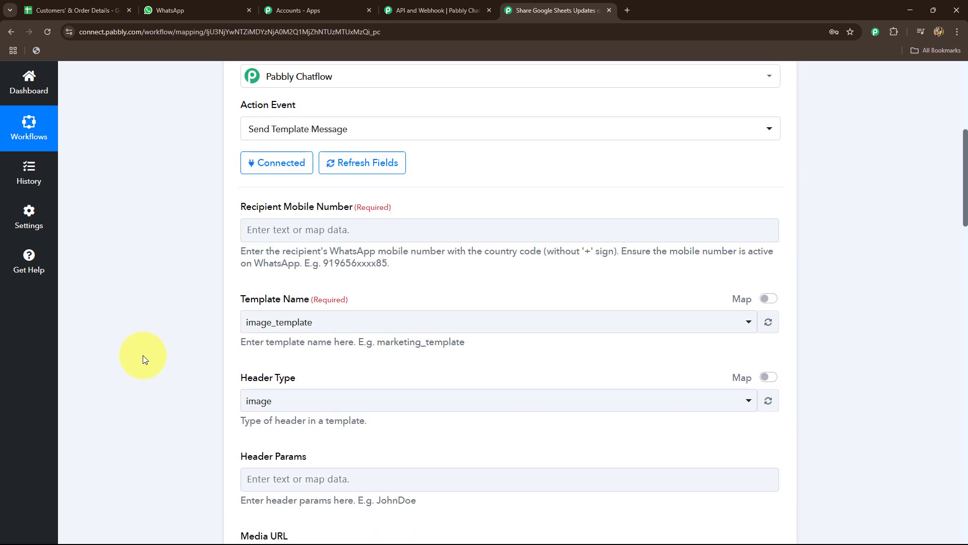
# Map the Recipient Mobile Number field to the Phone Number value from the Google Sheets trigger step
pyautogui.scroll(4, 143, 355)
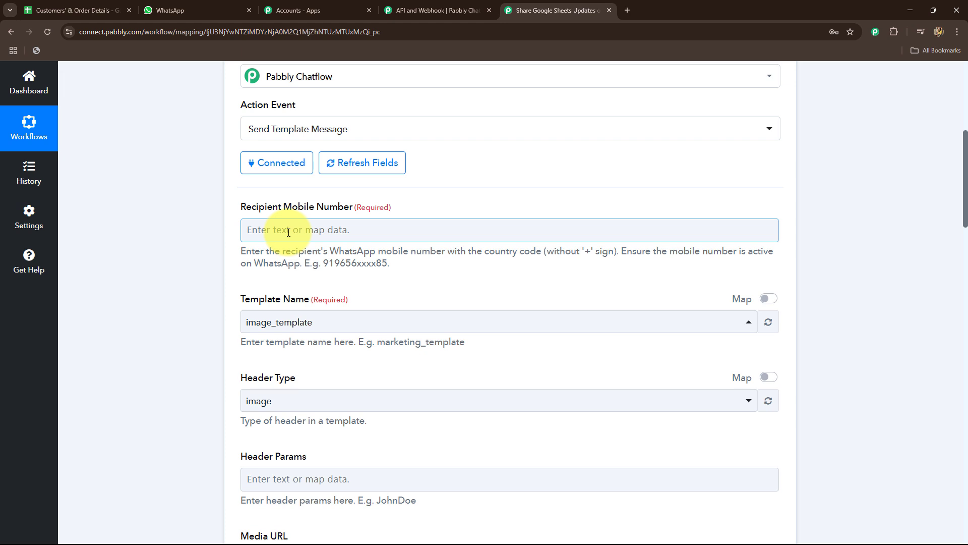
pyautogui.scroll(-2, 289, 231)
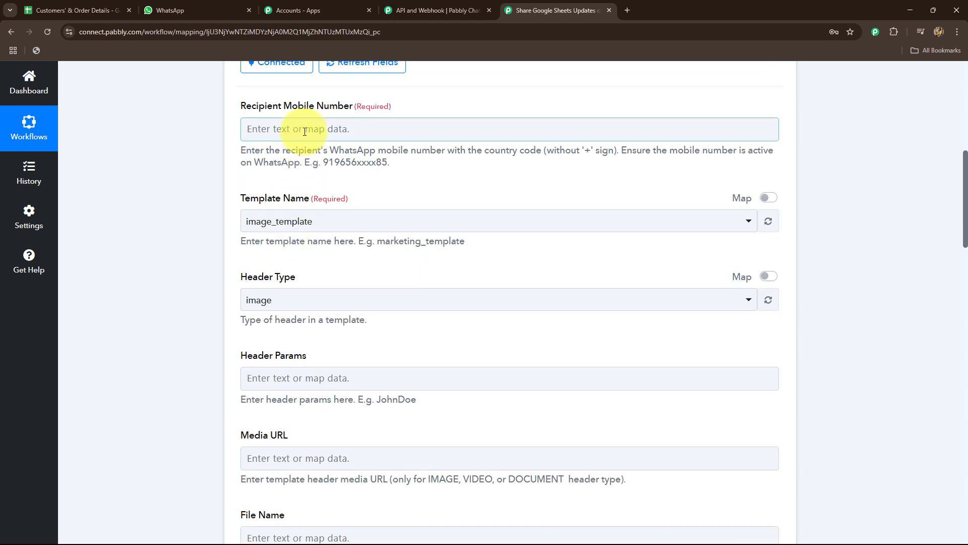
pyautogui.click(306, 130)
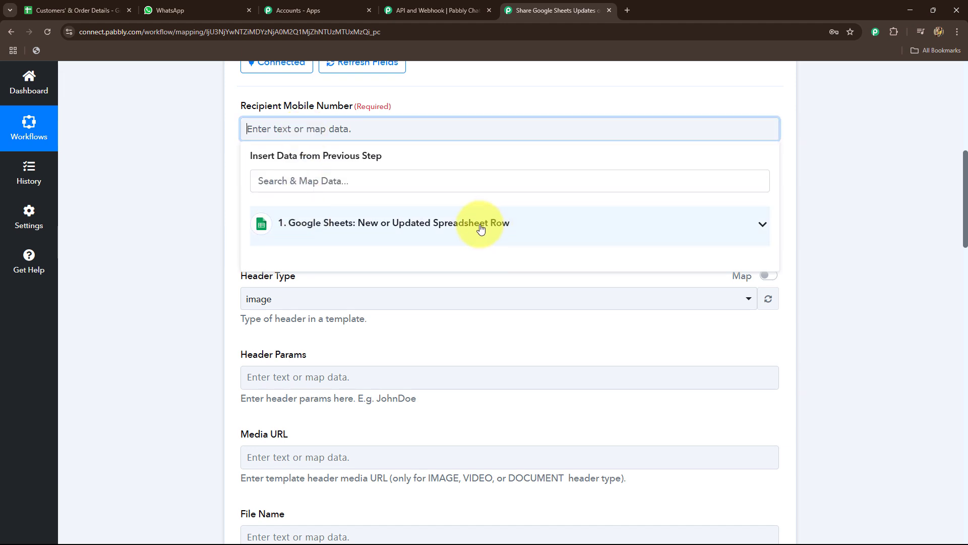
pyautogui.click(460, 222)
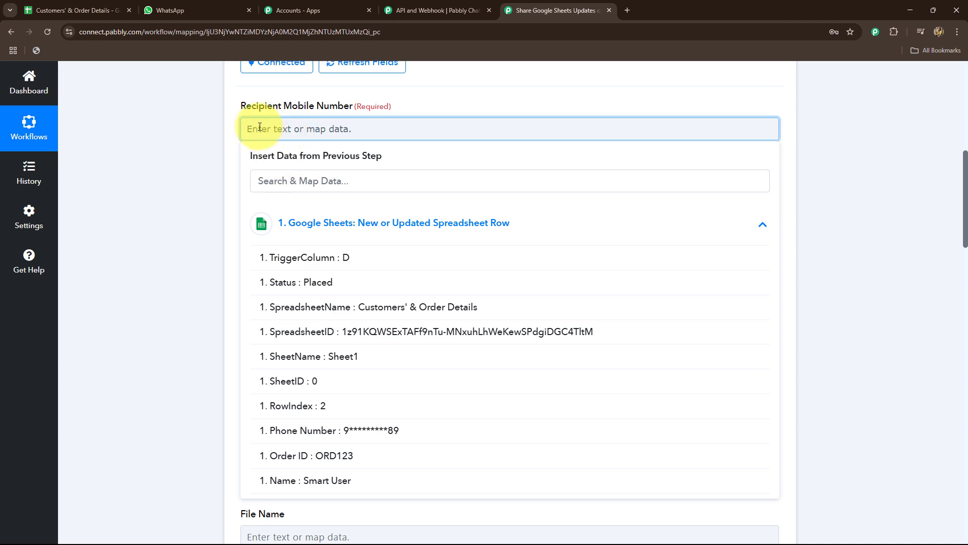
pyautogui.click(360, 436)
pyautogui.click(132, 256)
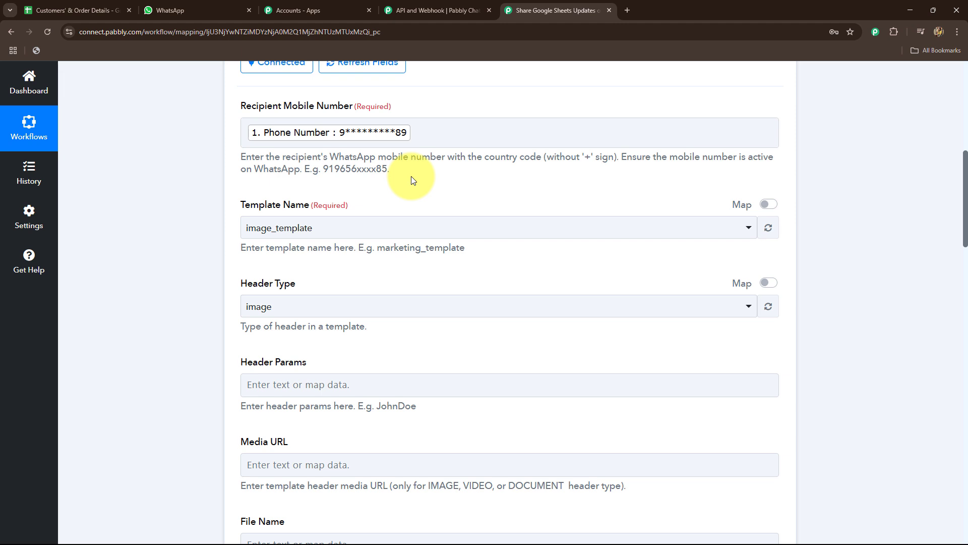
# Compare the sheet's phone number format with the recipient field's country code guidance, and check the Template Name options
pyautogui.click(71, 10)
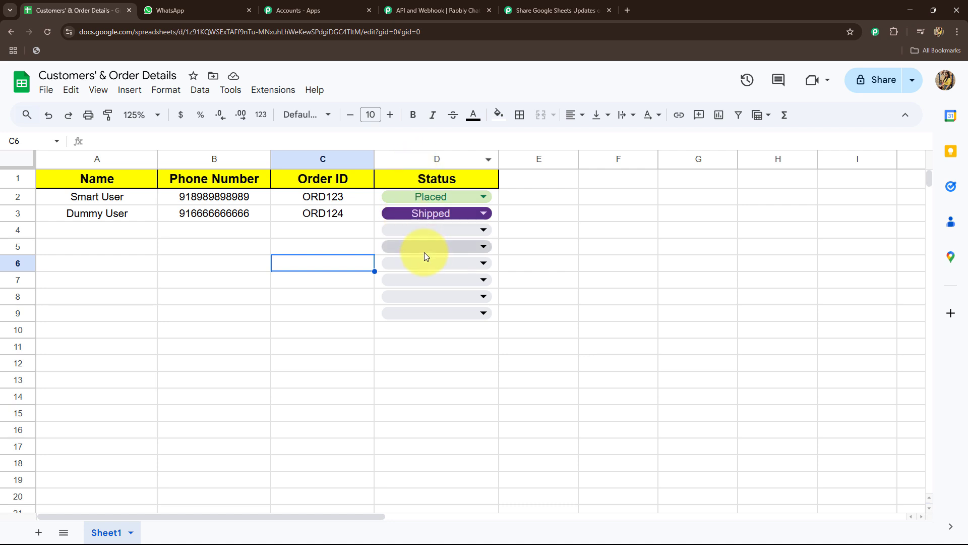
pyautogui.click(520, 10)
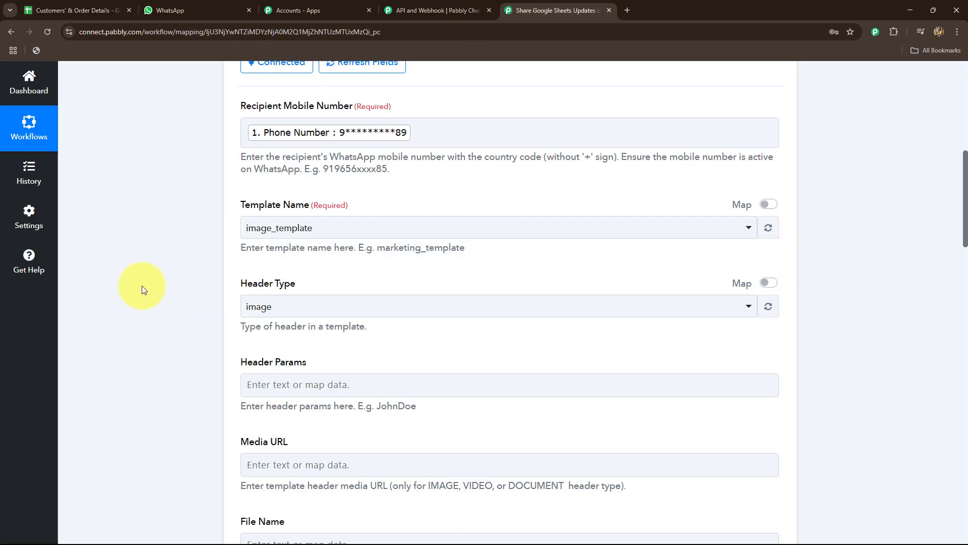
pyautogui.moveTo(263, 168); pyautogui.dragTo(387, 167)
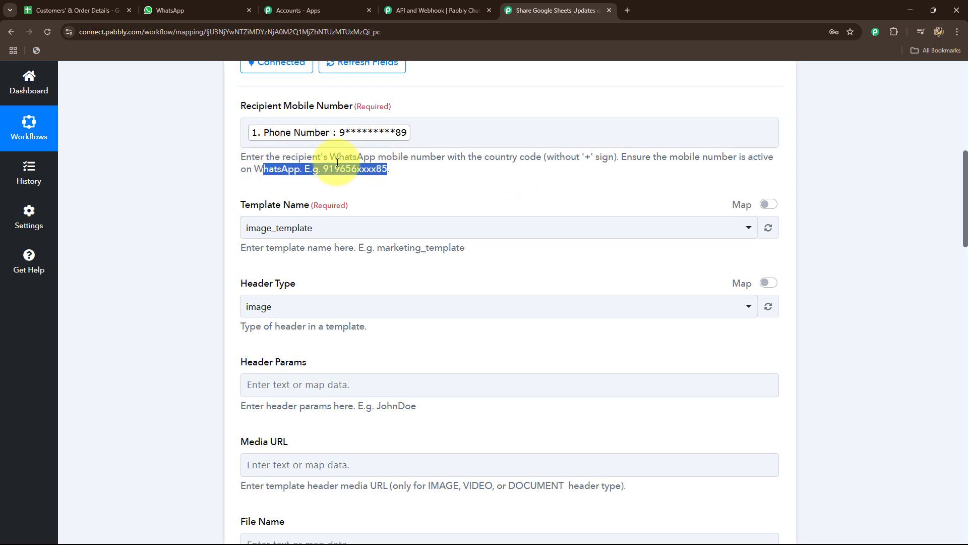
pyautogui.moveTo(561, 157); pyautogui.dragTo(616, 157)
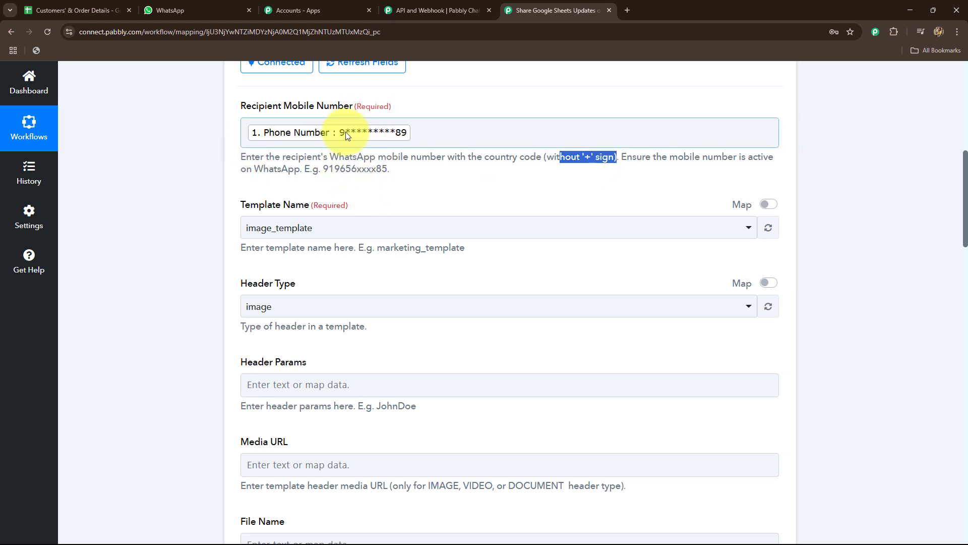
pyautogui.scroll(-2, 317, 243)
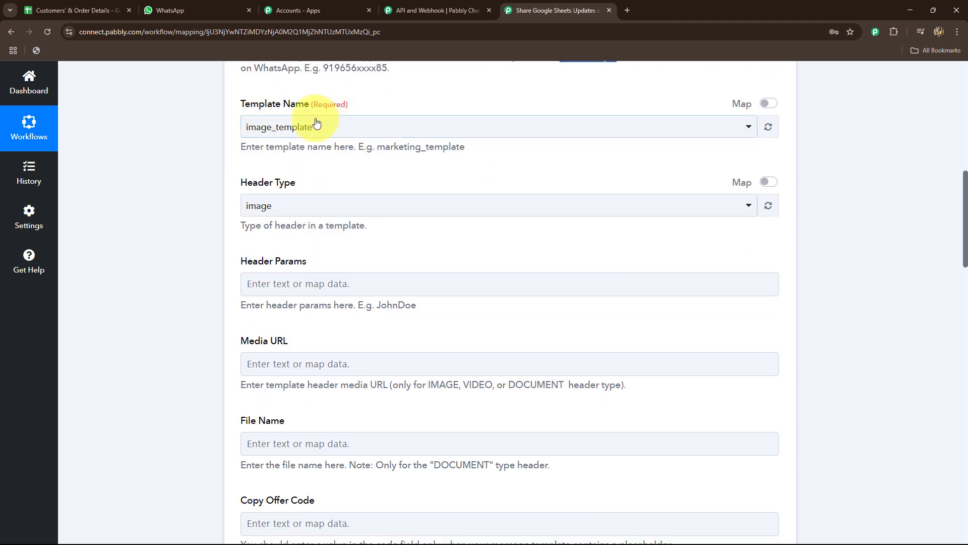
pyautogui.click(318, 127)
pyautogui.click(222, 228)
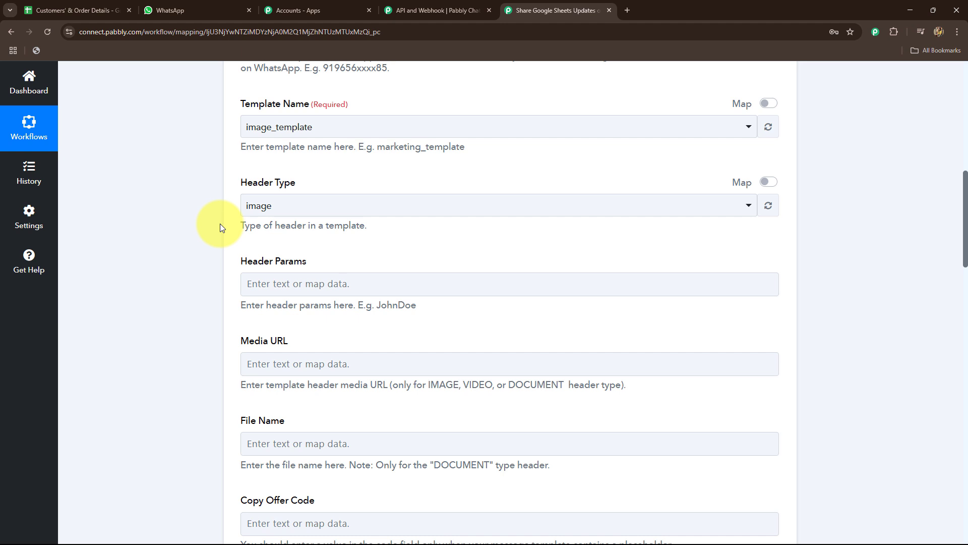
# Switch to Pabbly Chatflow and examine its templates list, including the approved and pending templates
pyautogui.click(416, 8)
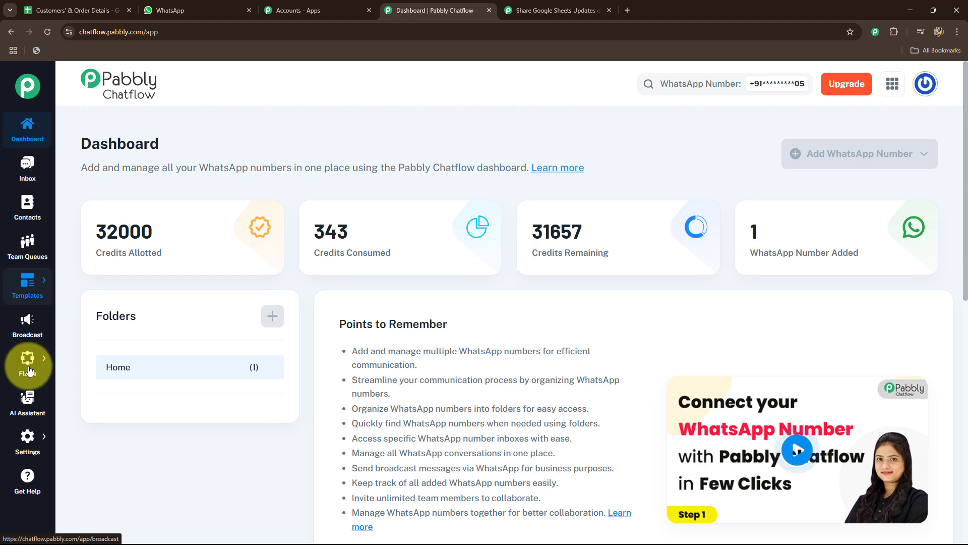
pyautogui.moveTo(35, 281)
pyautogui.click(67, 279)
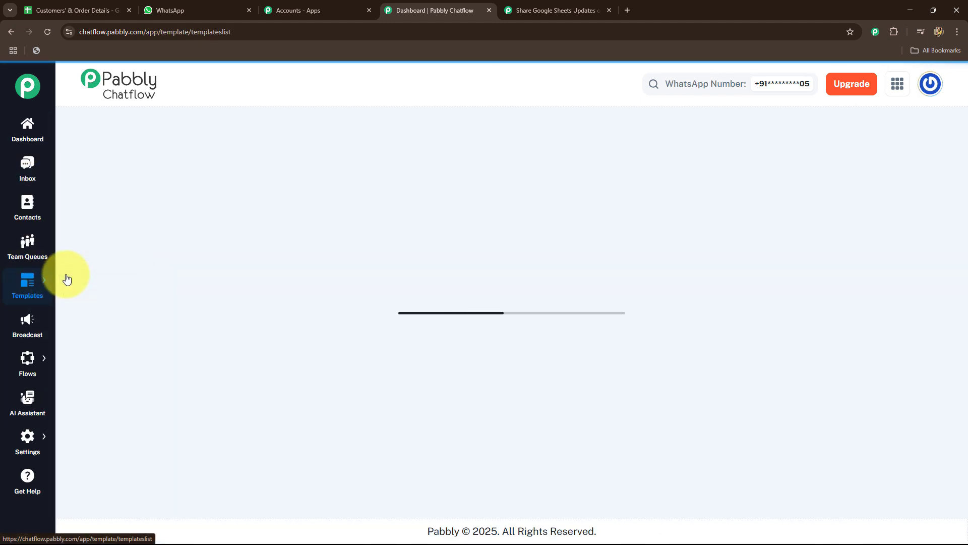
pyautogui.scroll(-5, 323, 309)
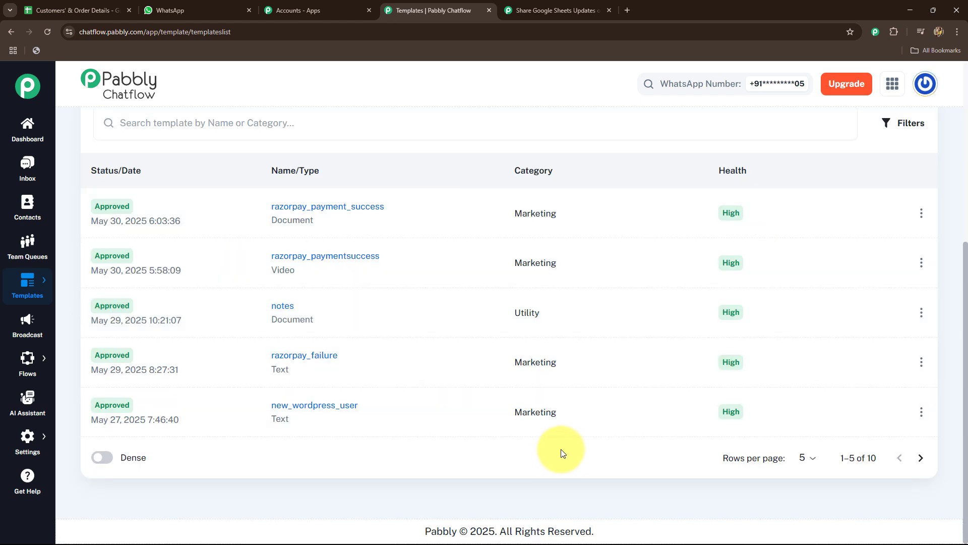
pyautogui.scroll(5, 561, 452)
pyautogui.scroll(-4, 240, 338)
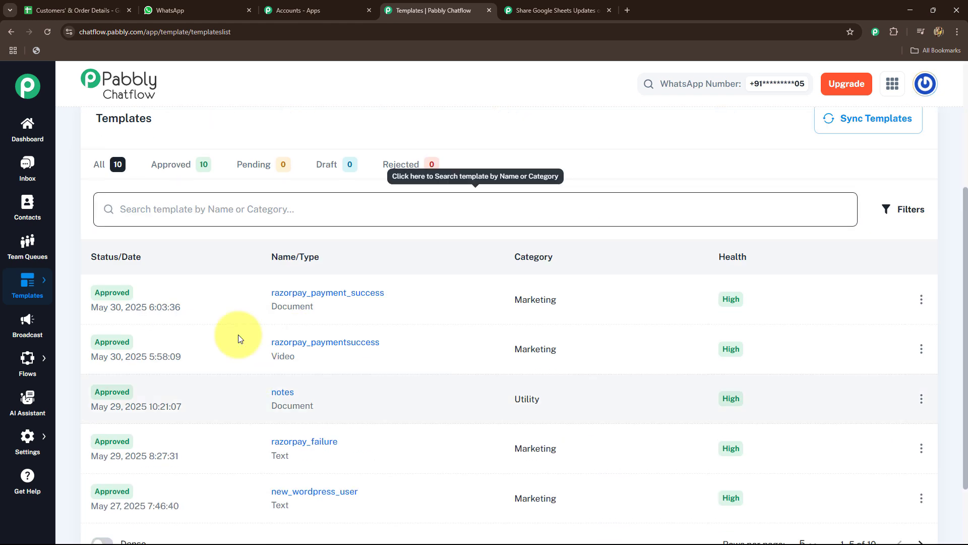
pyautogui.click(171, 165)
pyautogui.click(257, 165)
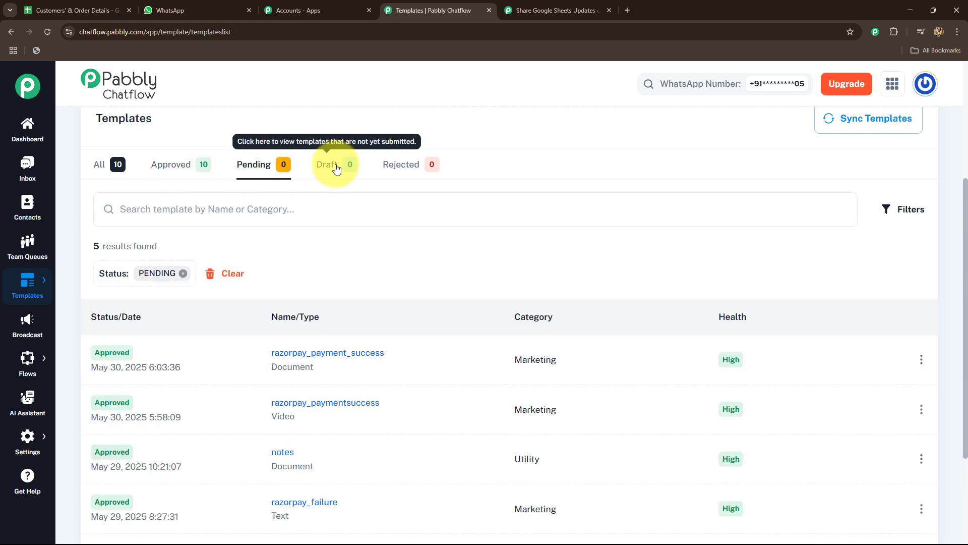
pyautogui.scroll(4, 643, 259)
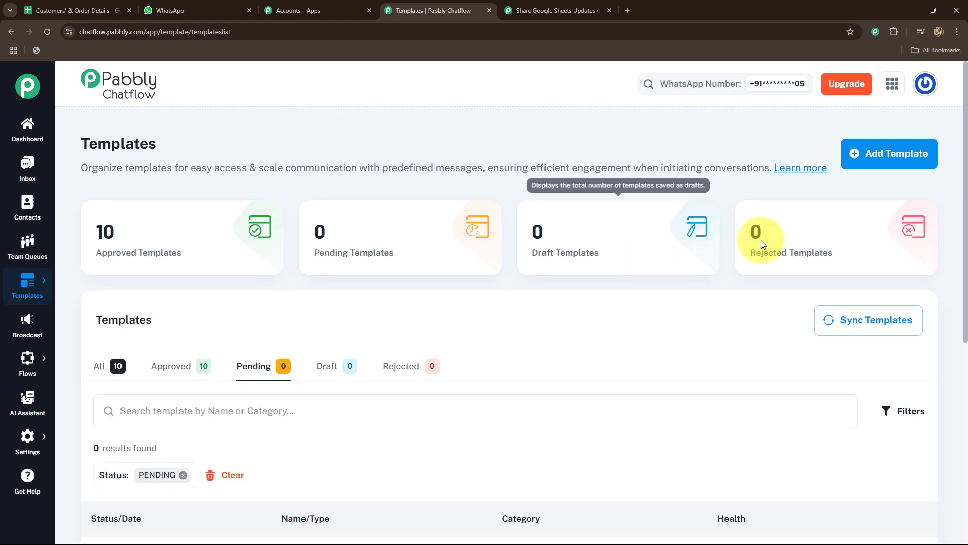
# Start a new message template in Pabbly Chatflow with the Marketing category
pyautogui.click(878, 164)
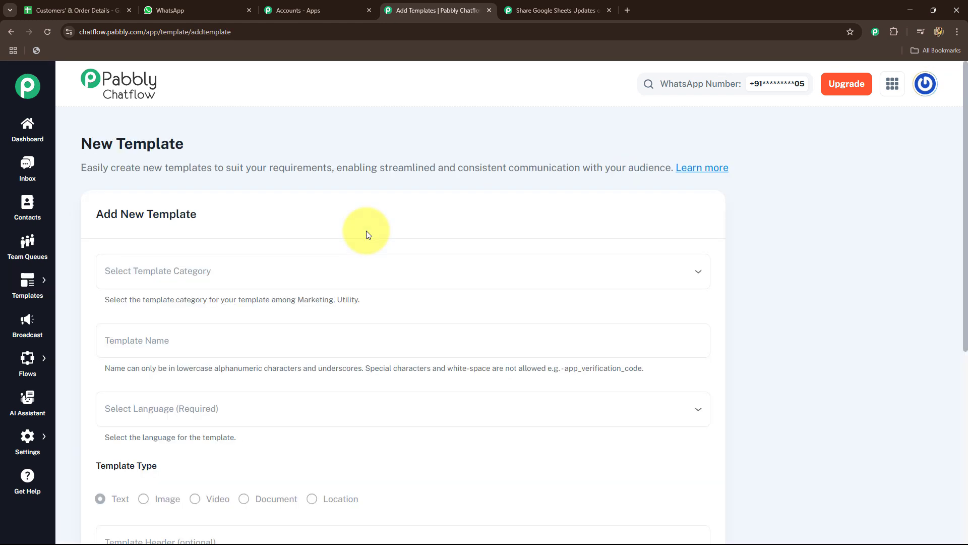
pyautogui.click(174, 274)
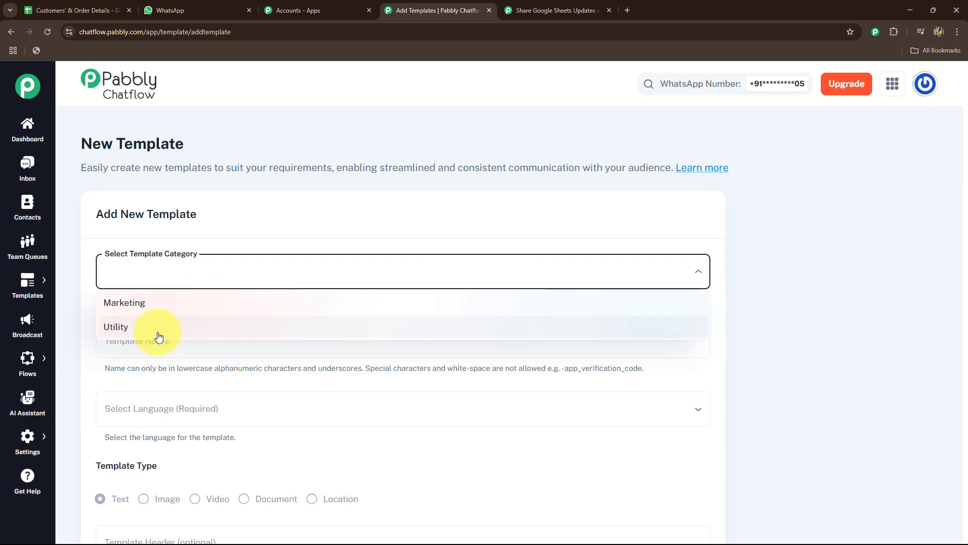
pyautogui.click(141, 302)
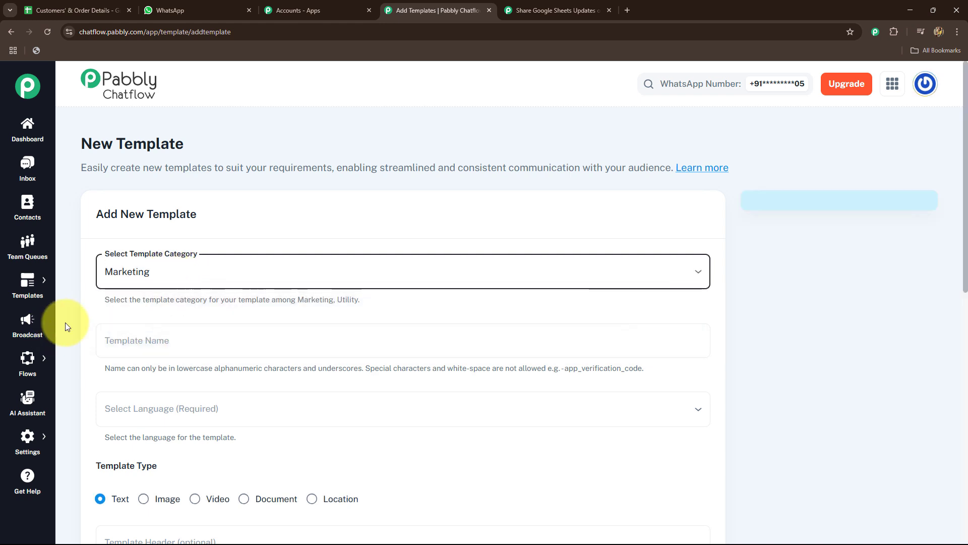
# Check the naming rules and name the template delivery_status_updates
pyautogui.scroll(-4, 81, 291)
pyautogui.scroll(2, 81, 292)
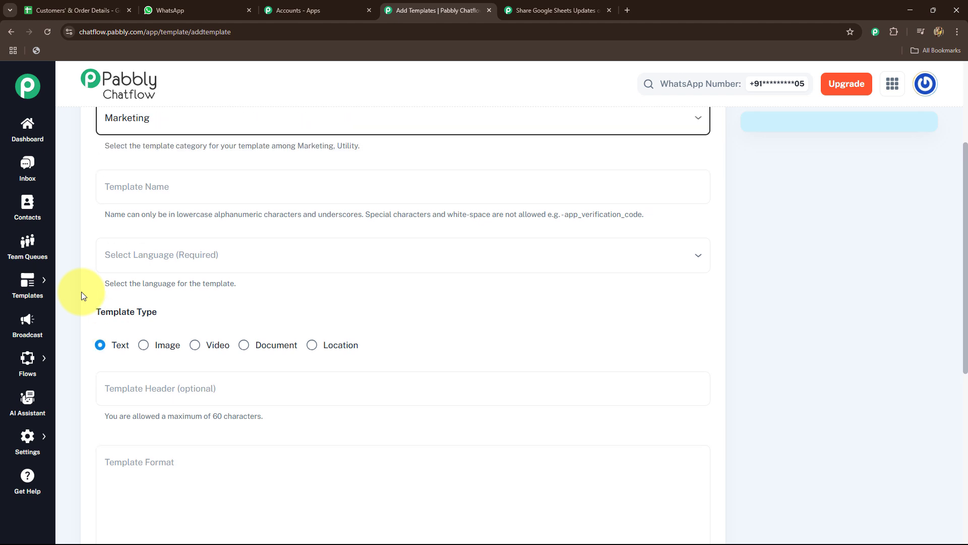
pyautogui.click(123, 245)
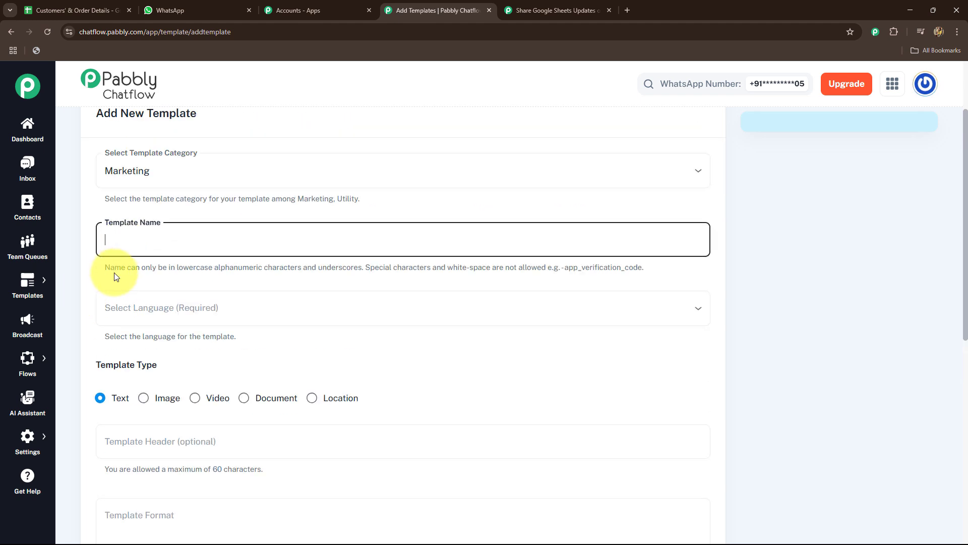
pyautogui.moveTo(114, 271); pyautogui.dragTo(338, 278)
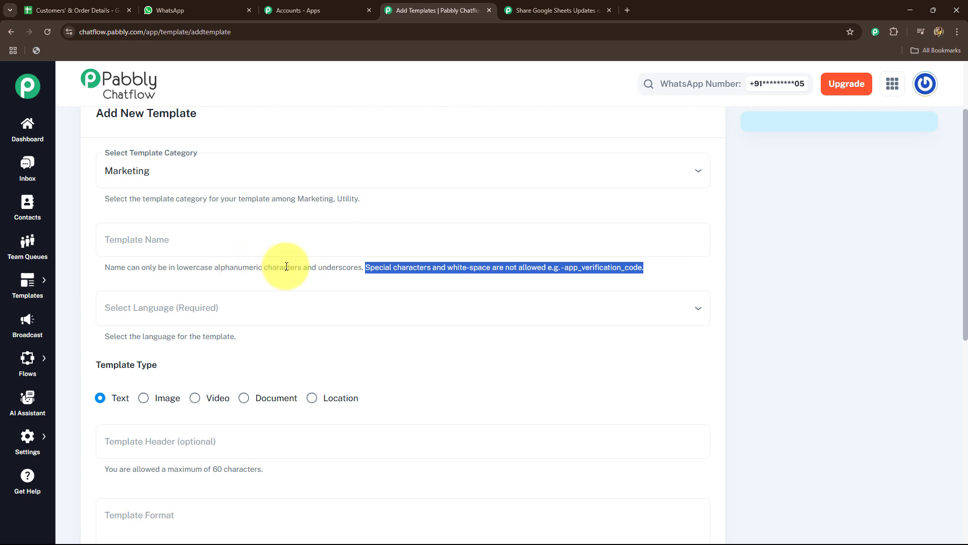
pyautogui.click(158, 243)
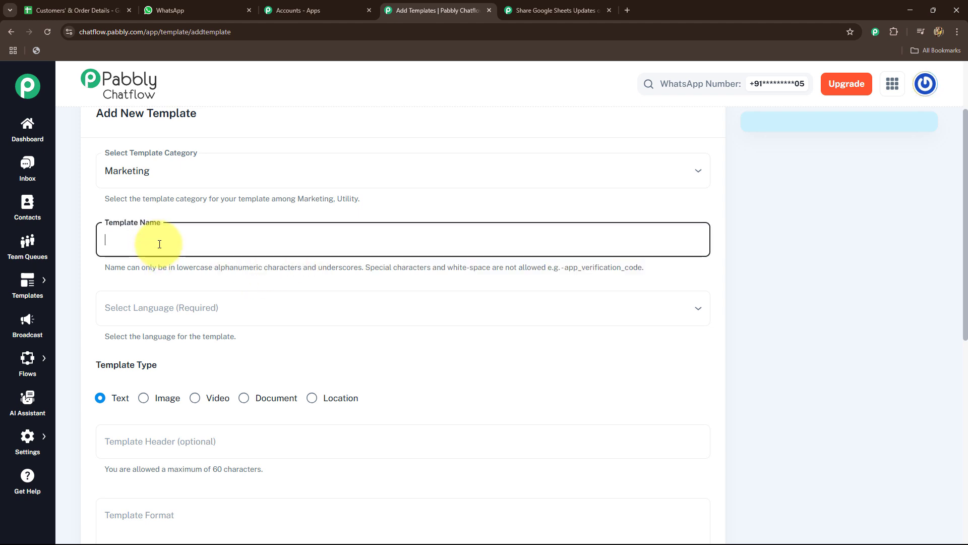
pyautogui.write('delivery_status_updates')
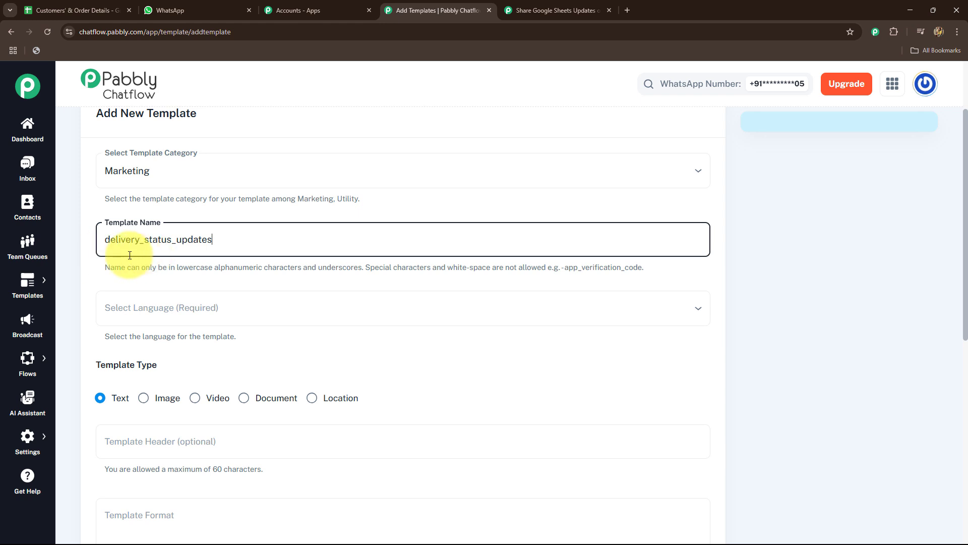
# Set the template's language to English
pyautogui.scroll(-2, 180, 250)
pyautogui.click(180, 205)
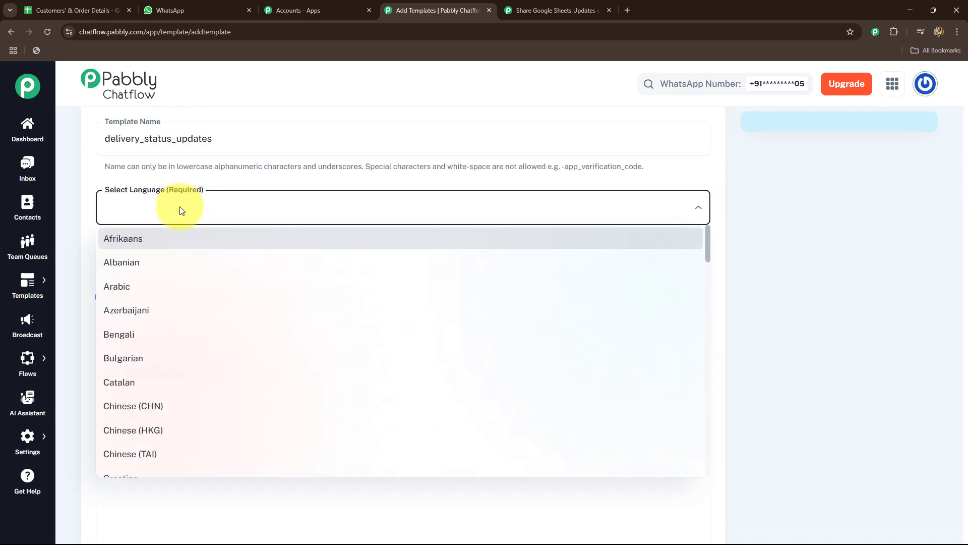
pyautogui.click(163, 202)
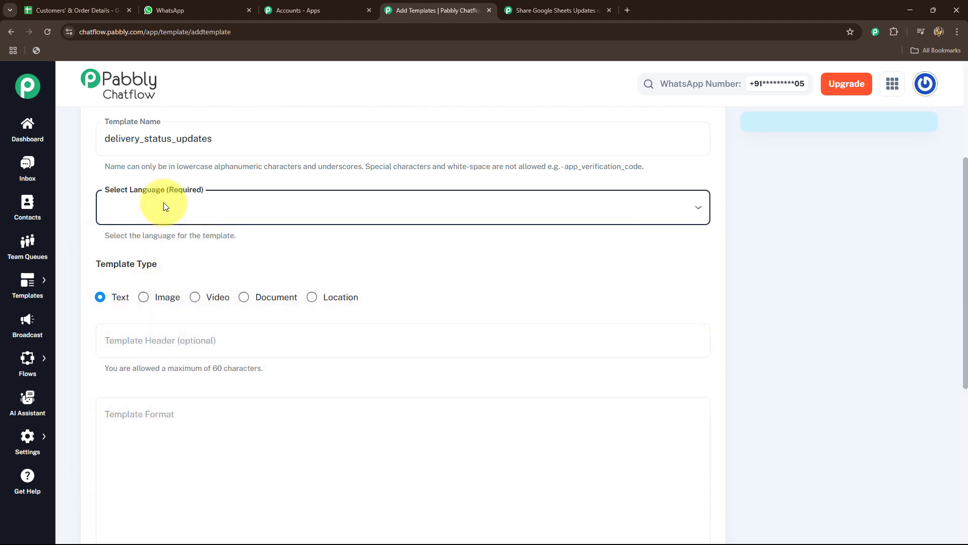
pyautogui.click(153, 207)
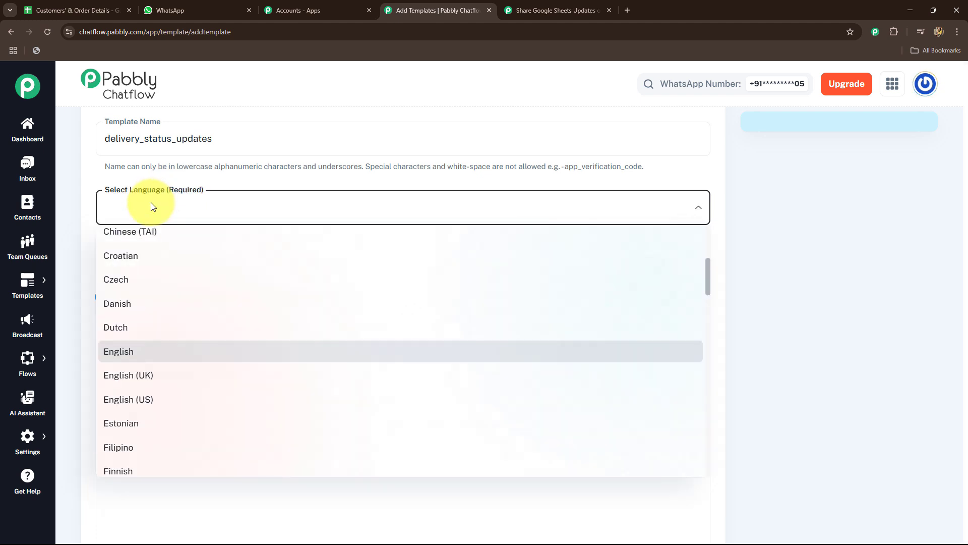
pyautogui.click(156, 351)
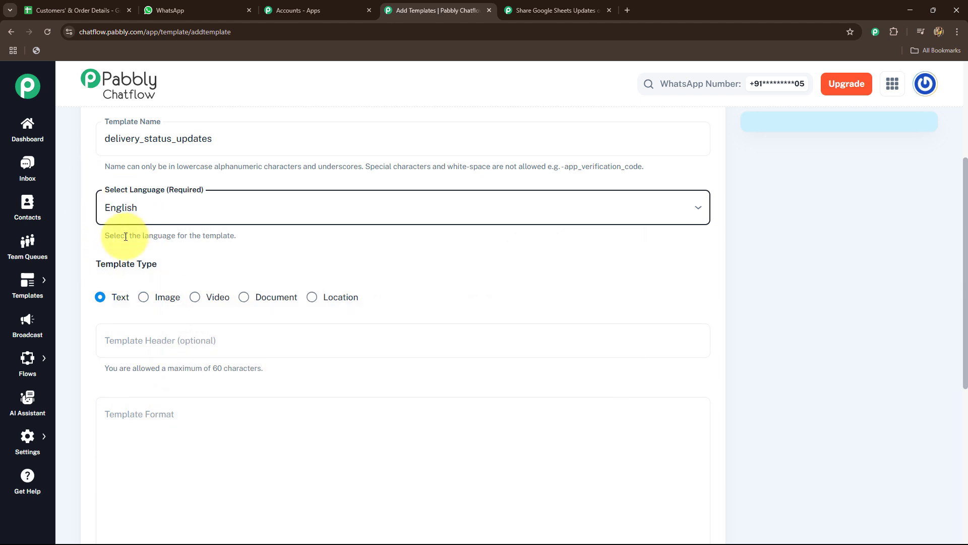
# Try "thank you" as the optional template header and clear the header field again
pyautogui.scroll(-2, 281, 256)
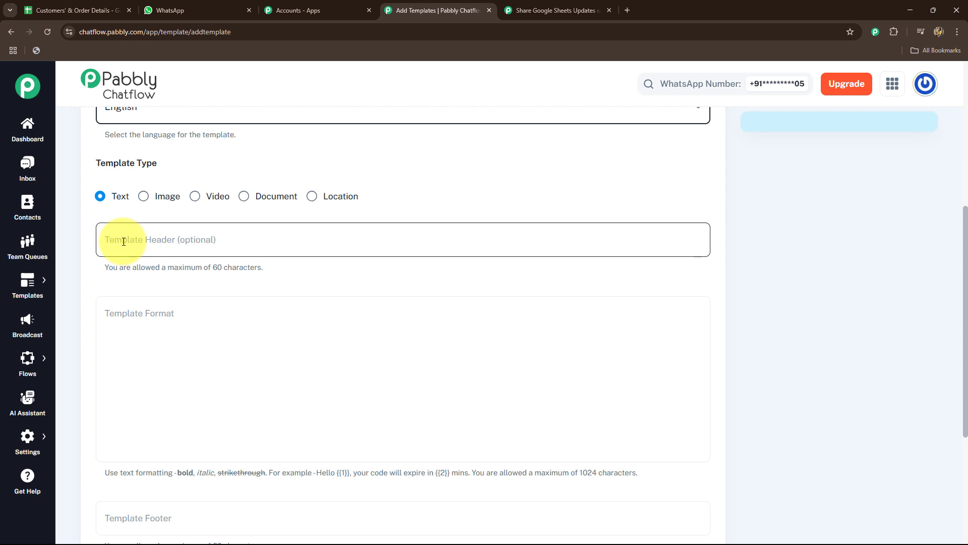
pyautogui.scroll(-2, 123, 241)
pyautogui.click(155, 138)
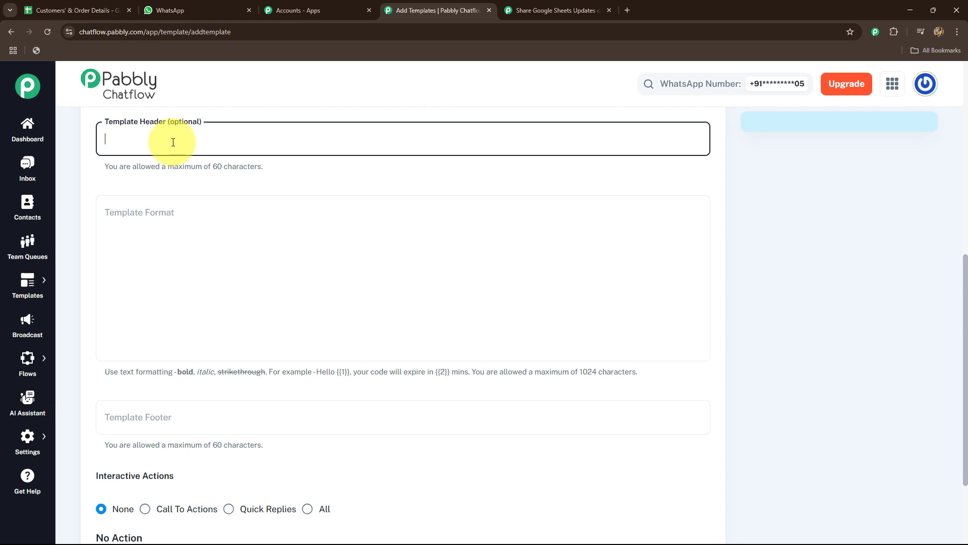
pyautogui.write('thank yoiu')
pyautogui.press('BackSpace')
pyautogui.press('BackSpace')
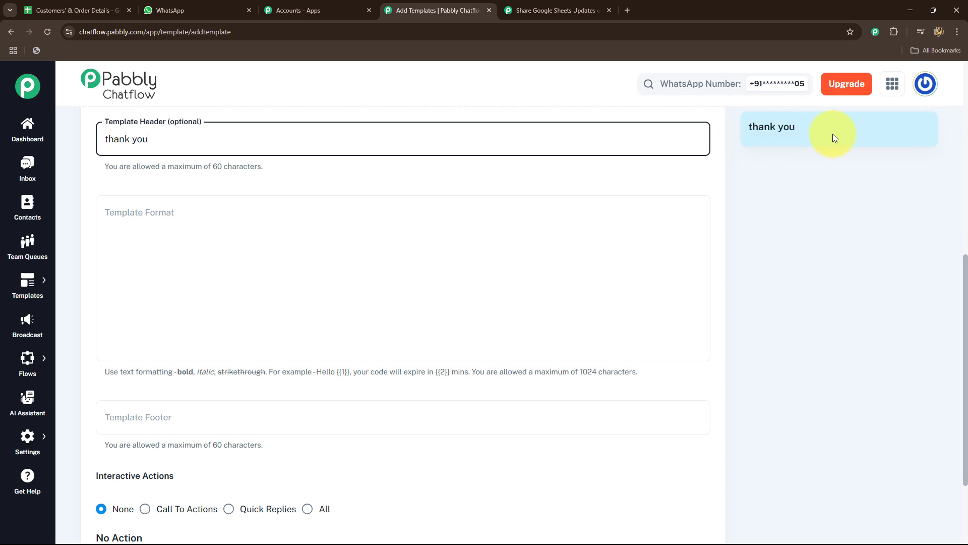
pyautogui.moveTo(294, 141); pyautogui.dragTo(58, 164)
pyautogui.press('BackSpace')
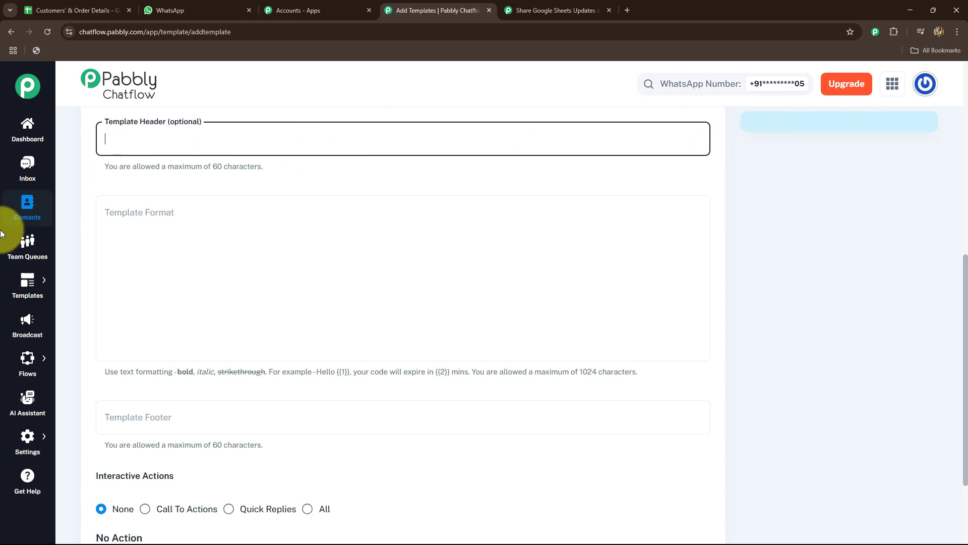
# Begin the template body with the greeting "Hello, {{1}}" and set the first parameter's sample value to Name
pyautogui.click(159, 216)
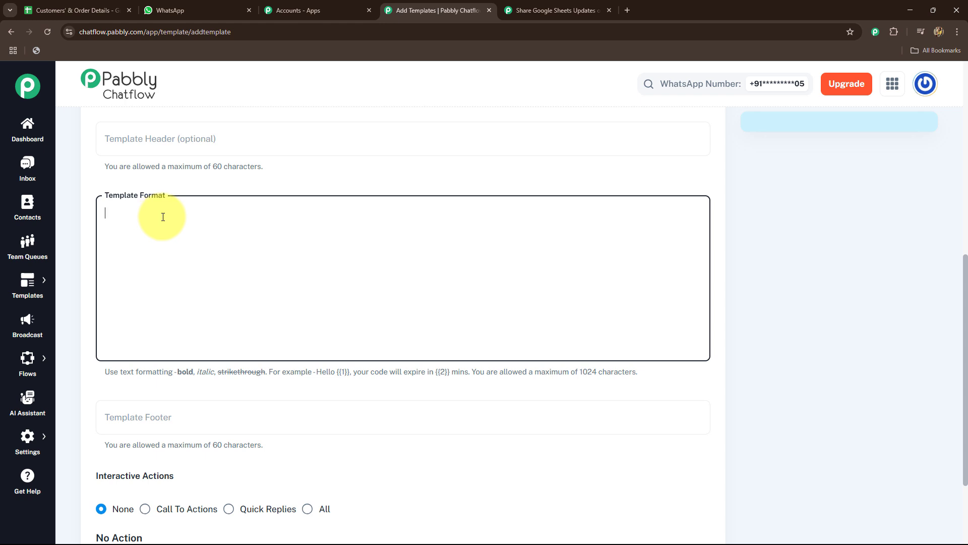
pyautogui.write('Hello, {{1')
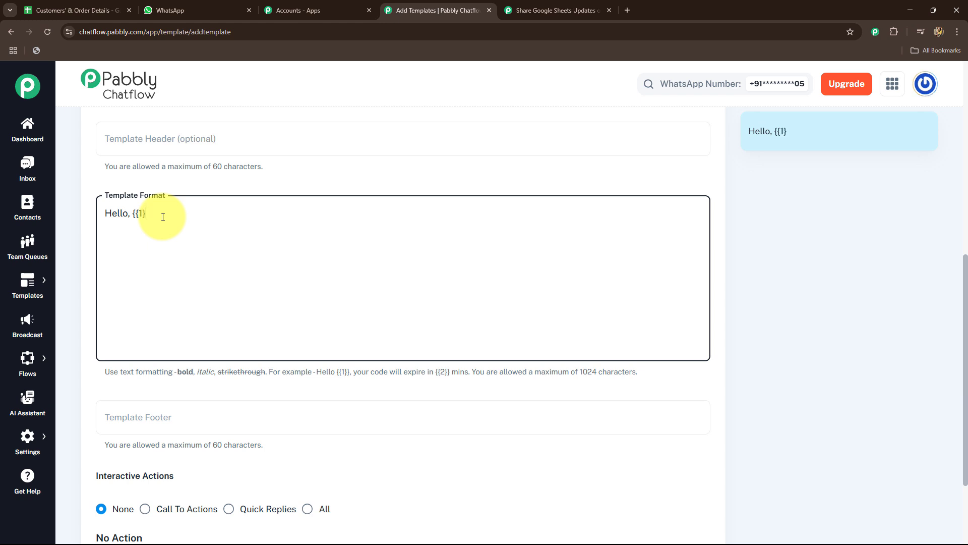
pyautogui.write('}')
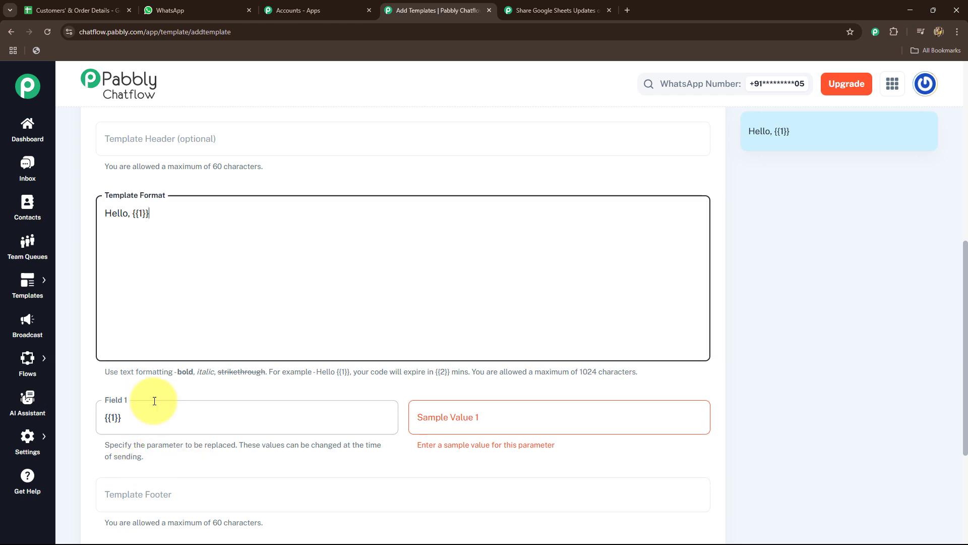
pyautogui.click(452, 423)
pyautogui.write('Name')
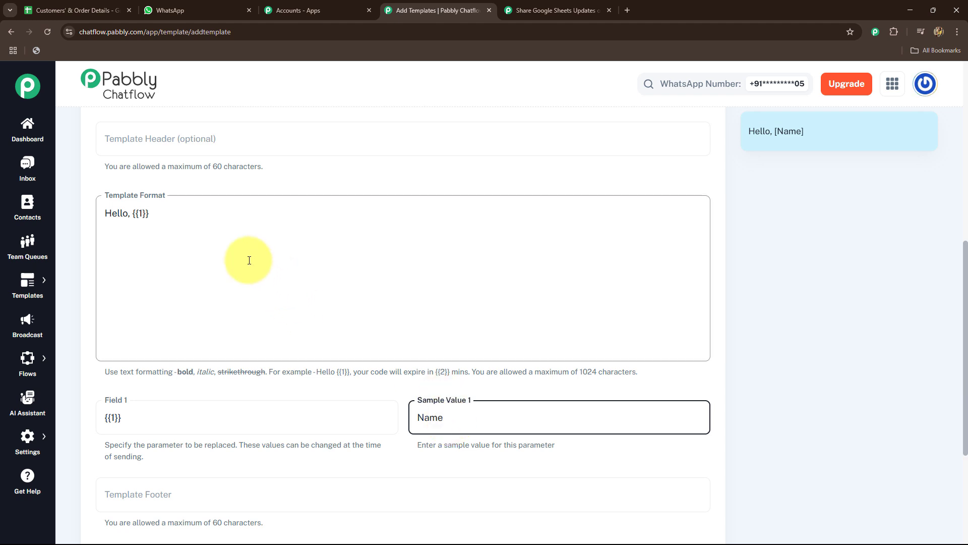
# Add the FastTrack Logistics order update text below the greeting, with the Current Status line, assistance note and "Team FastTrack Logistics" sign-off
pyautogui.click(158, 218)
pyautogui.press('Return')
pyautogui.press('Return')
pyautogui.write("This is a quick update from *FastTrack Logistics* regarding your order **#{{order_id}}**.  🚚 *Current Status:*  We'll keep you informed as your delivery progresses. If you have any questions or need assistance, feel free to reply here.  Thank you for choosing us! — *Team FastTrack Logistics*")
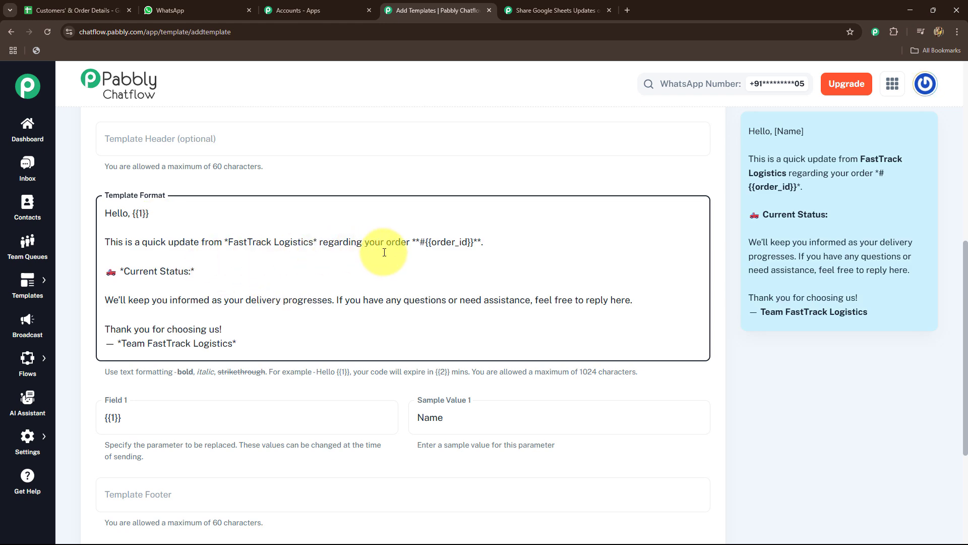
# Change the order placeholder to *#{{2}}* with single asterisks and set its sample value to Order ID
pyautogui.click(430, 244)
pyautogui.press('BackSpace')
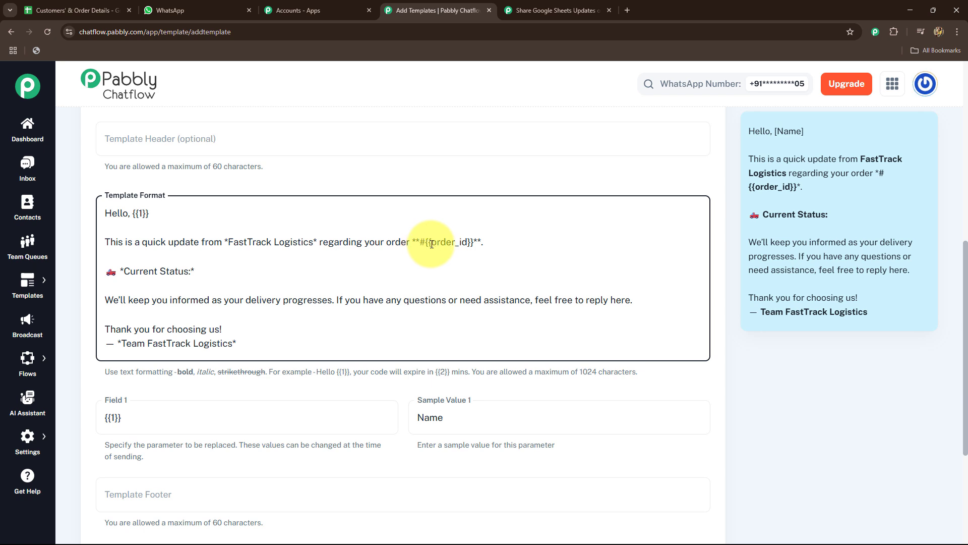
pyautogui.doubleClick(433, 244)
pyautogui.press('BackSpace')
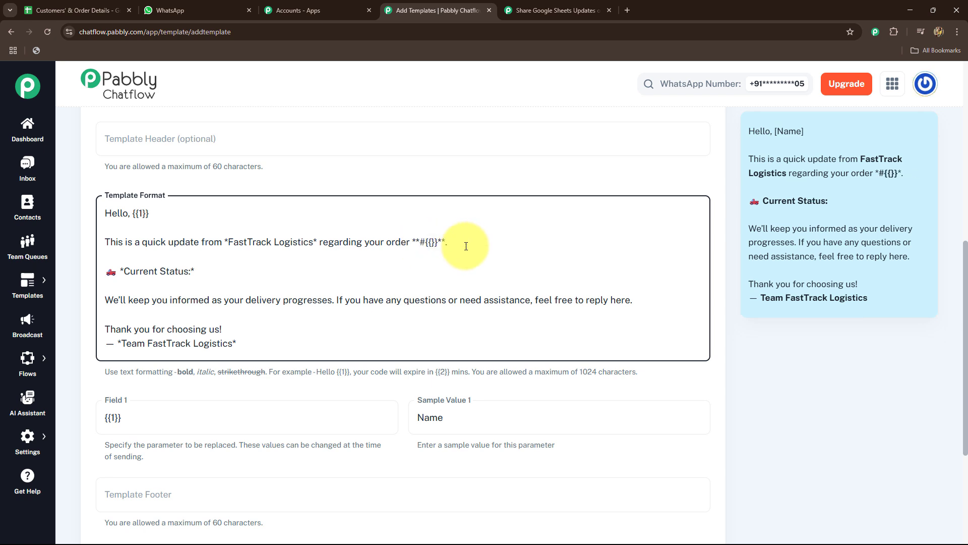
pyautogui.write('2')
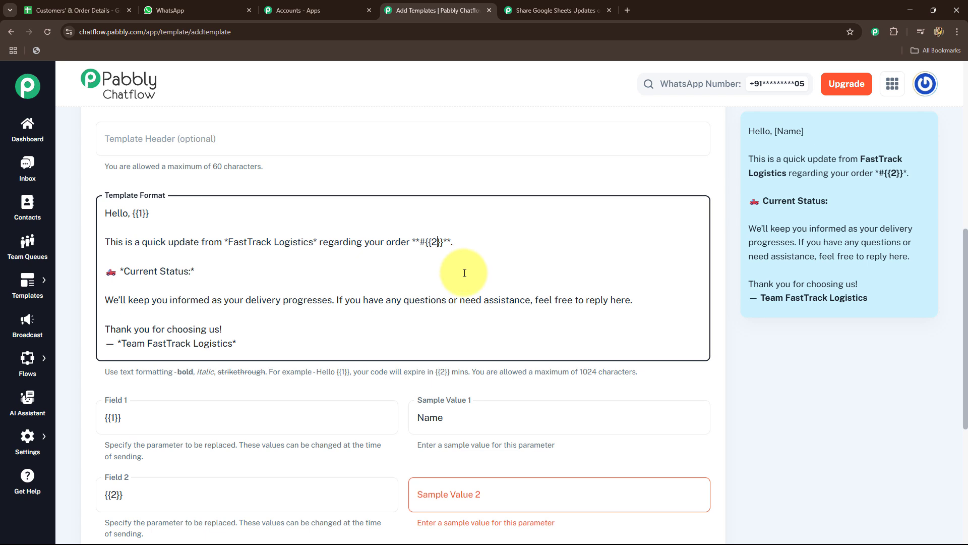
pyautogui.click(445, 265)
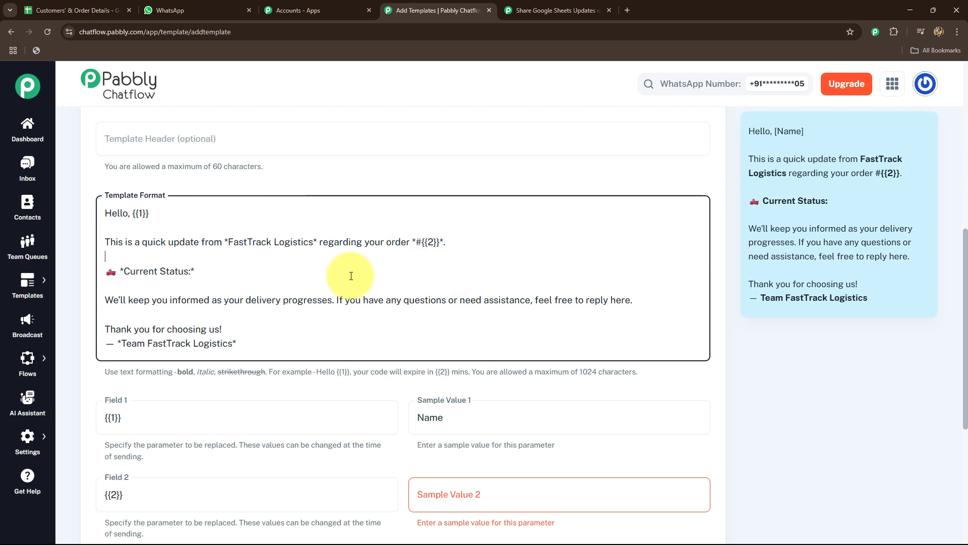
pyautogui.scroll(-2, 351, 276)
pyautogui.click(442, 392)
pyautogui.write('Order')
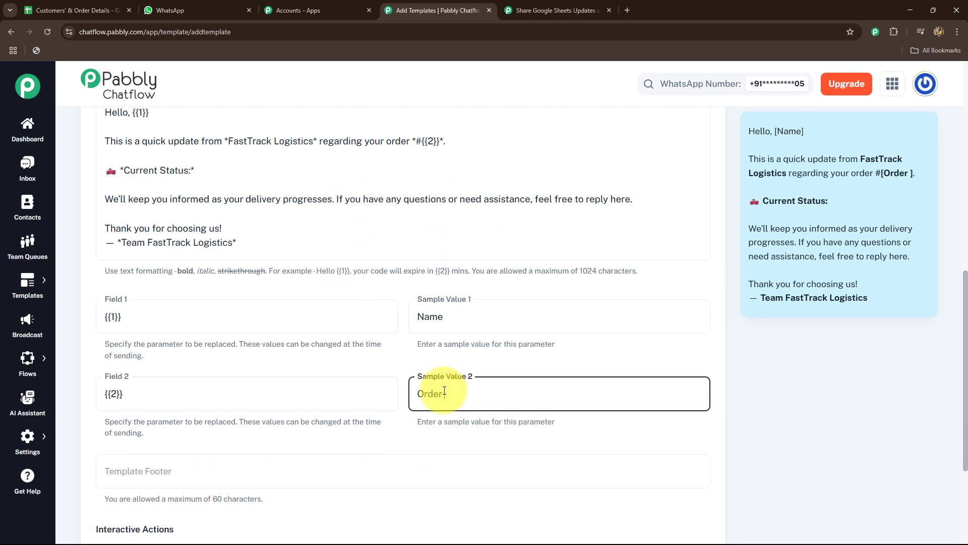
pyautogui.write(' ID')
# Add {{3}} after the Current Status label and set its sample value to Order Status
pyautogui.scroll(4, 483, 393)
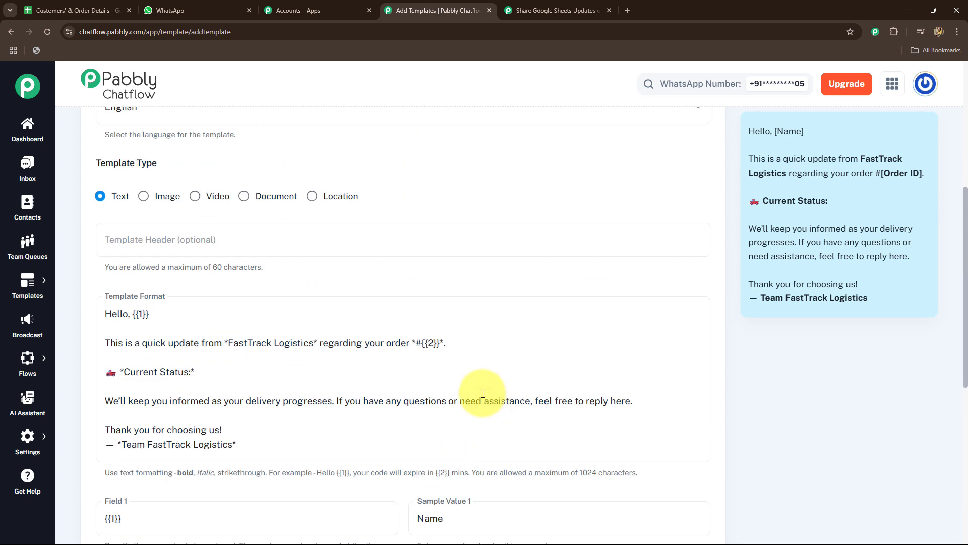
pyautogui.scroll(-2, 372, 379)
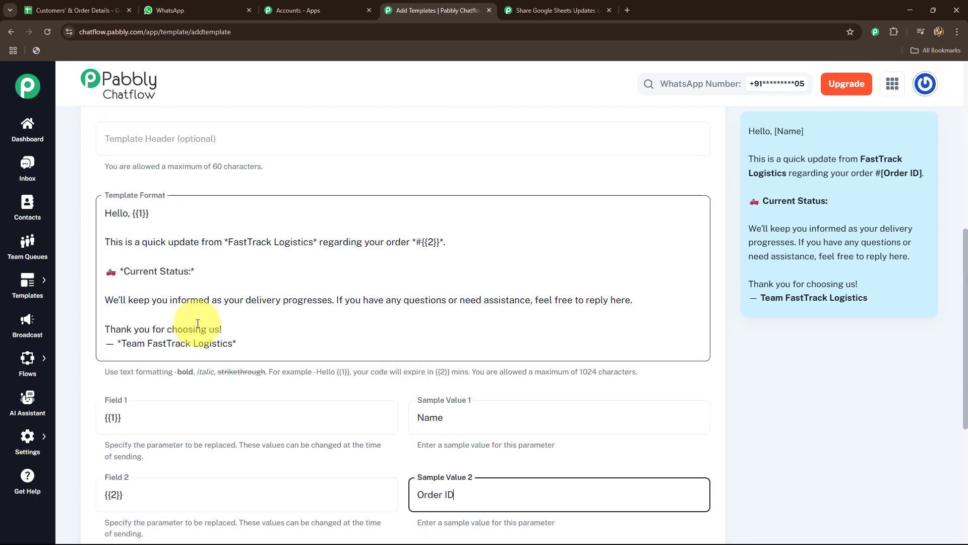
pyautogui.click(201, 270)
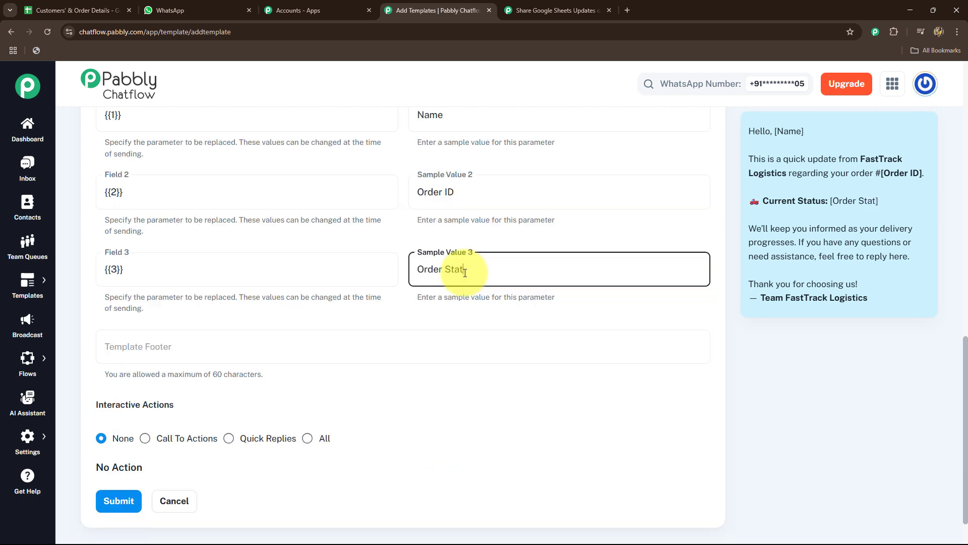
pyautogui.write('us')
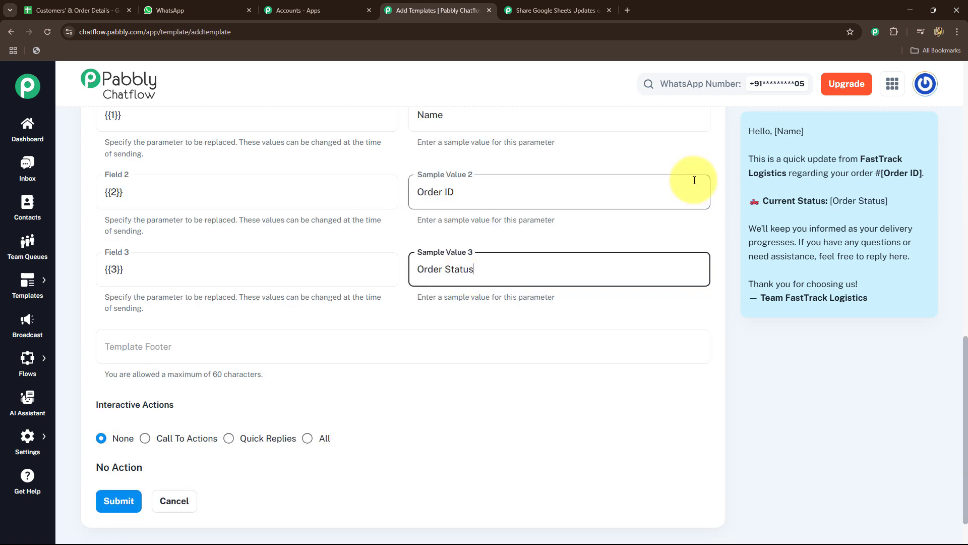
pyautogui.click(594, 310)
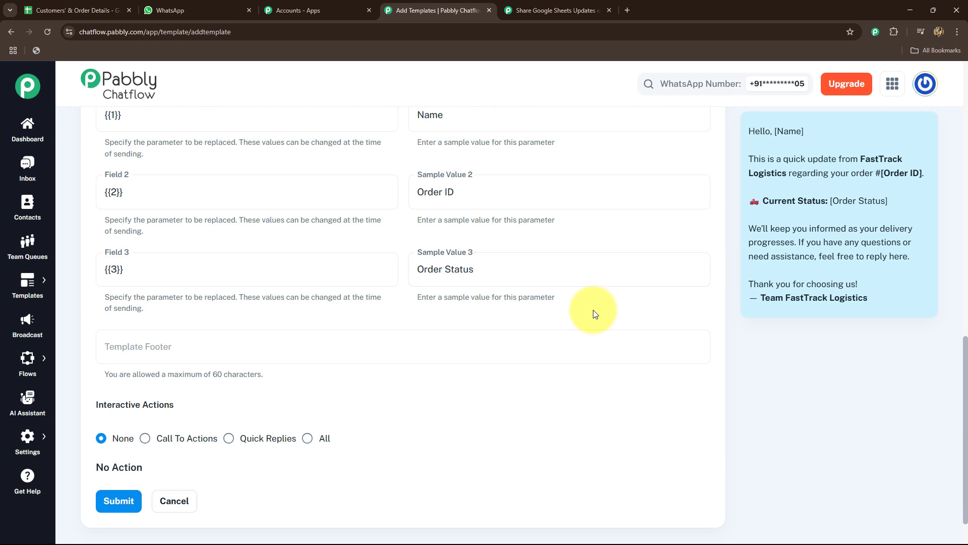
# Review the message body against its preview and extend the bold formatting of the Current Status label to include {{3}}
pyautogui.scroll(6, 593, 309)
pyautogui.scroll(-6, 593, 309)
pyautogui.scroll(5, 593, 310)
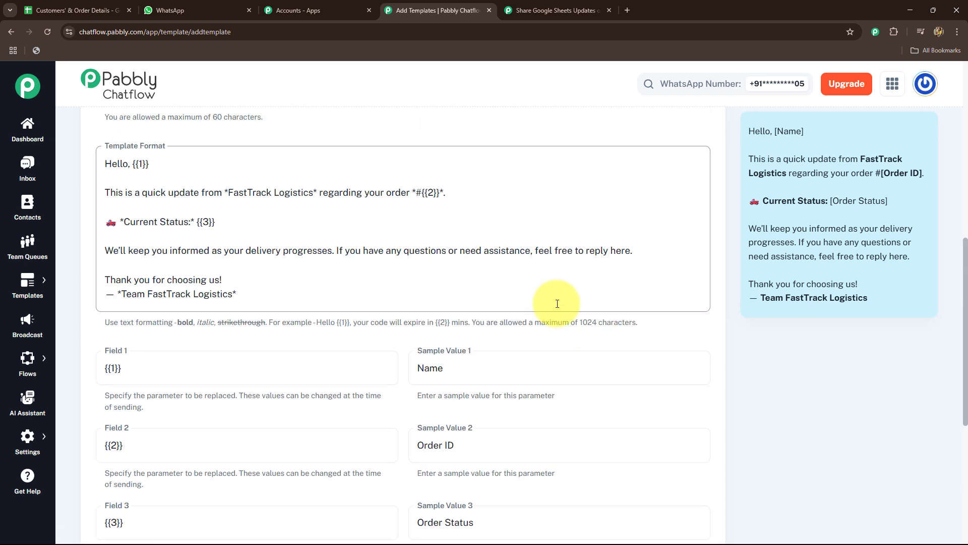
pyautogui.click(121, 263)
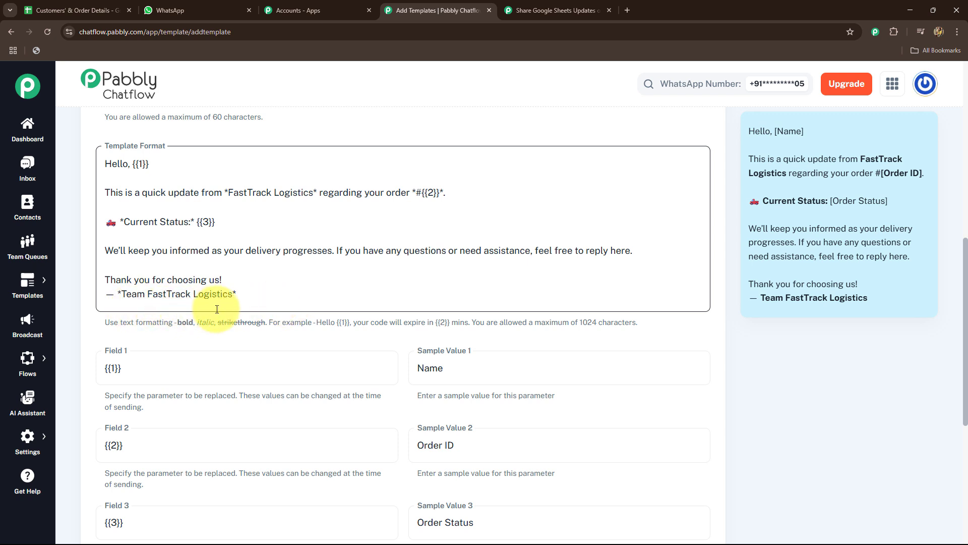
pyautogui.scroll(-6, 328, 280)
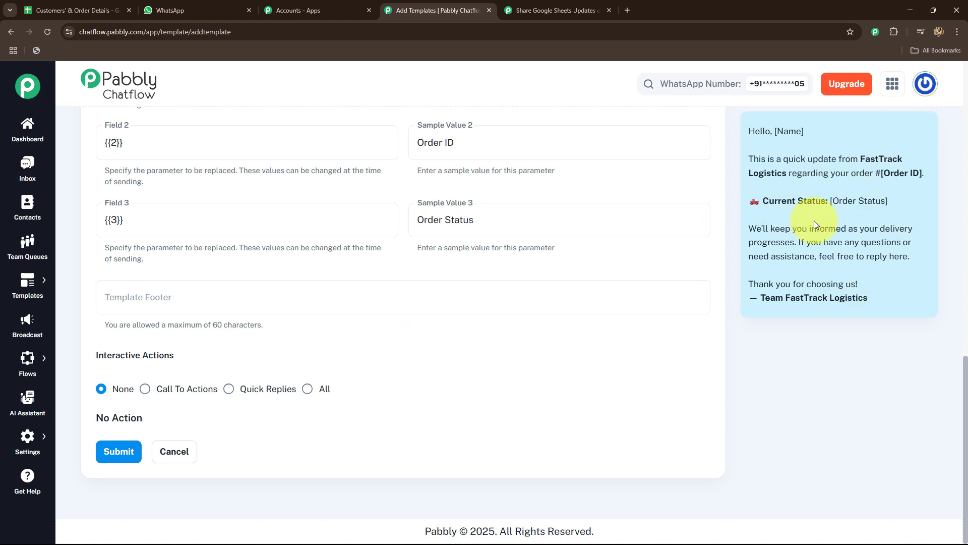
pyautogui.scroll(15, 292, 350)
pyautogui.scroll(-10, 292, 352)
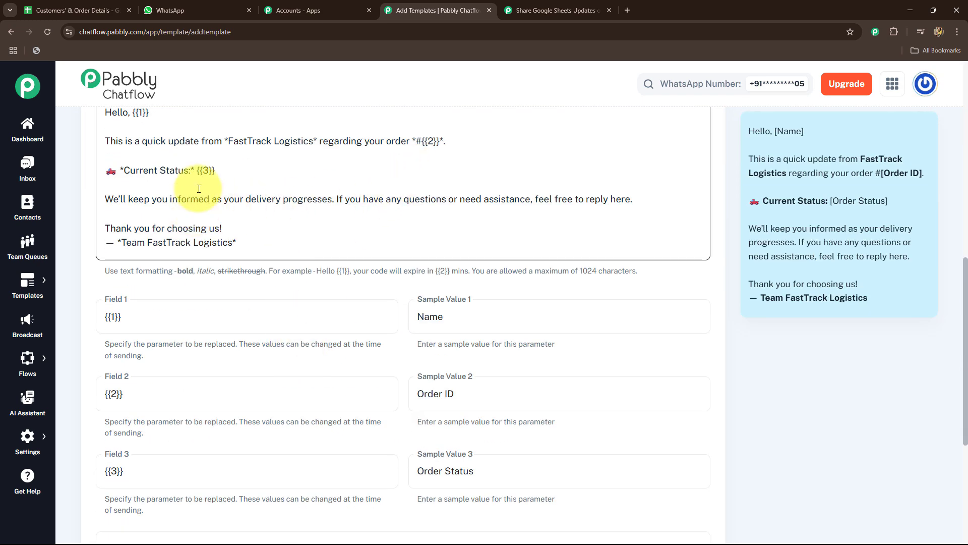
# Submit the template without a footer or interactive actions and check its approval status in the template list
pyautogui.scroll(-5, 265, 371)
pyautogui.click(152, 297)
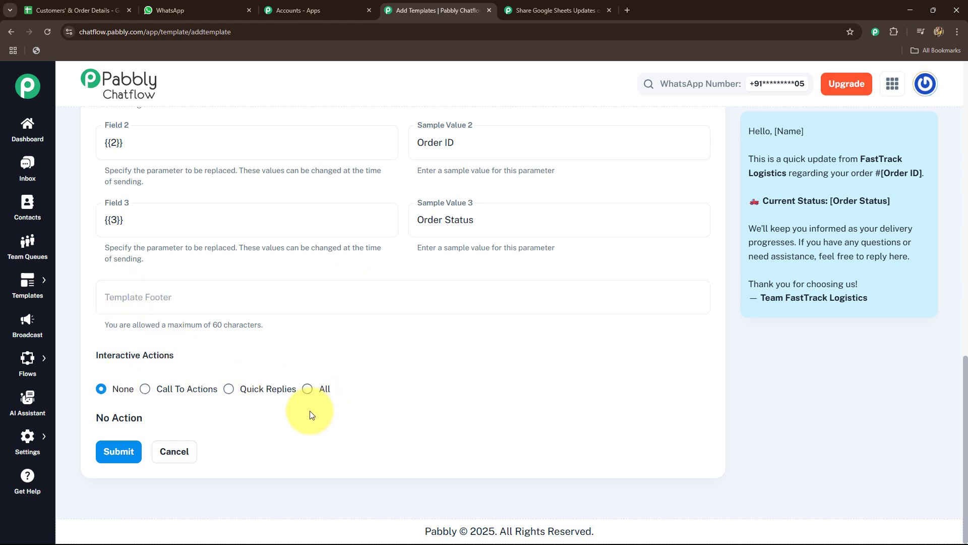
pyautogui.click(121, 453)
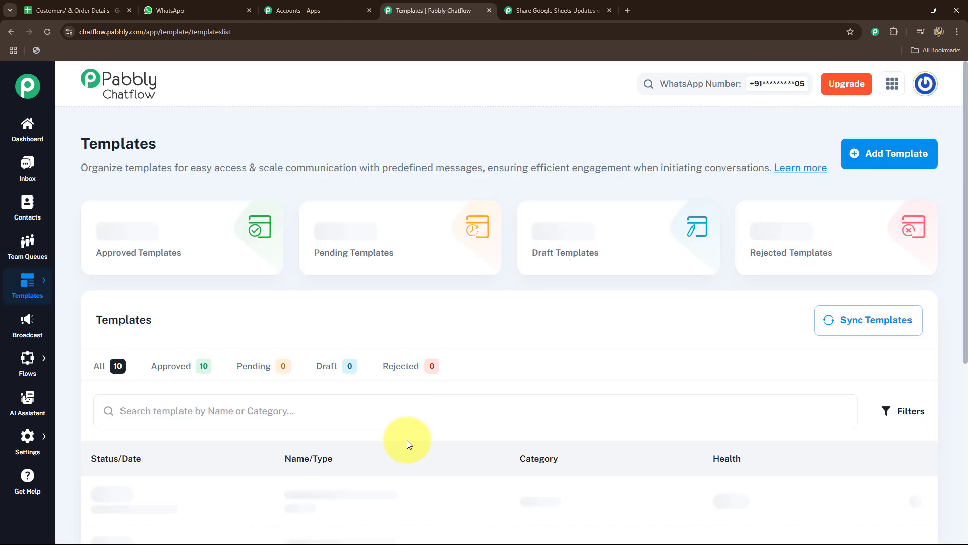
pyautogui.scroll(-4, 431, 370)
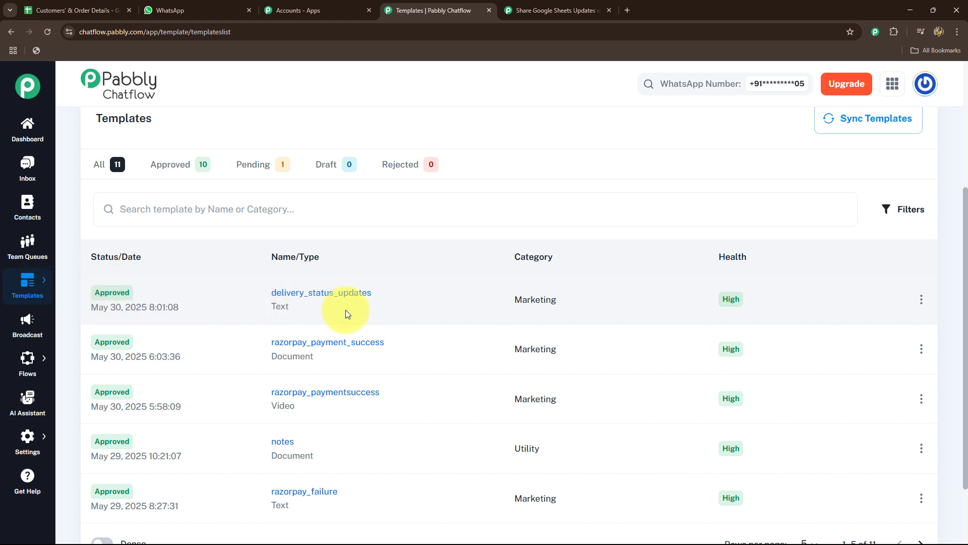
# Switch to the Pabbly Connect workflow, refresh the template names and select delivery_status_updates, checking its header type
pyautogui.click(532, 6)
pyautogui.click(769, 131)
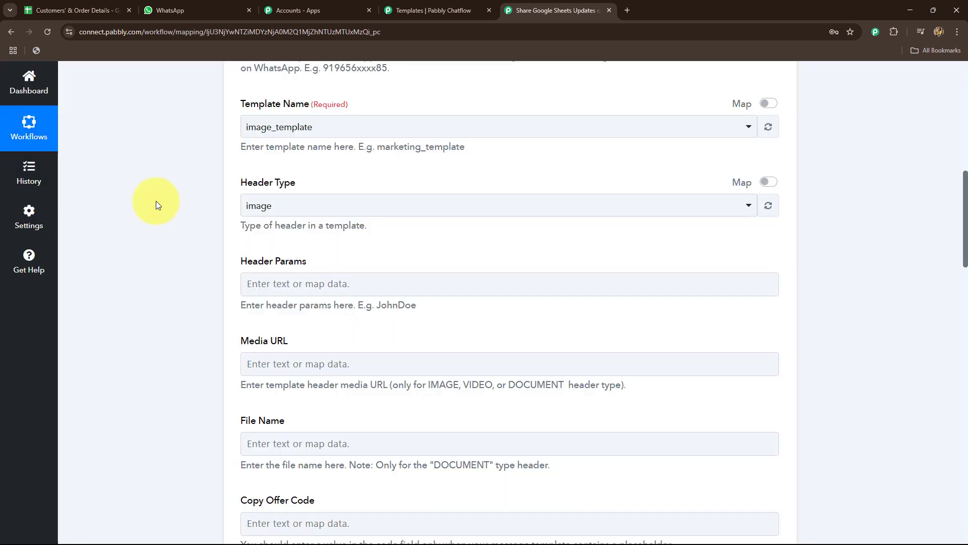
pyautogui.click(267, 126)
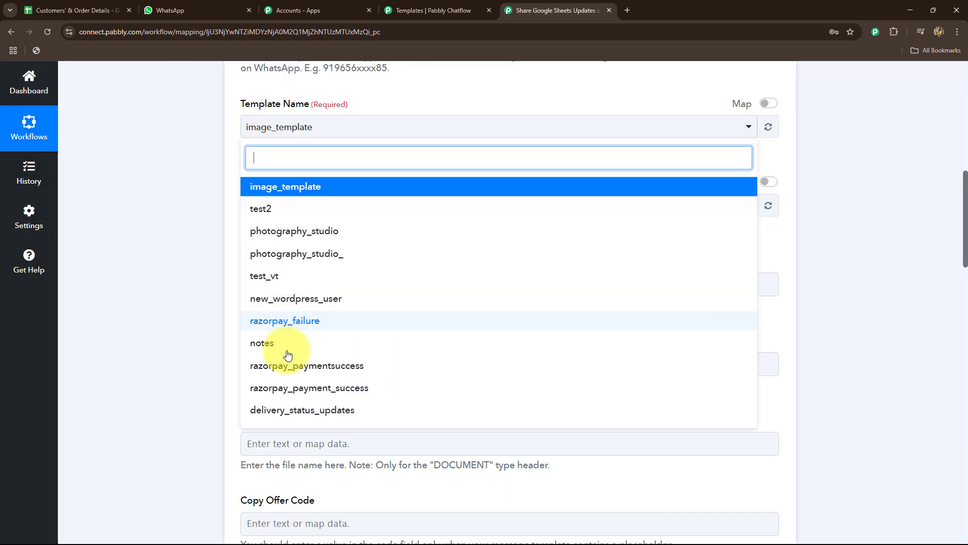
pyautogui.click(273, 410)
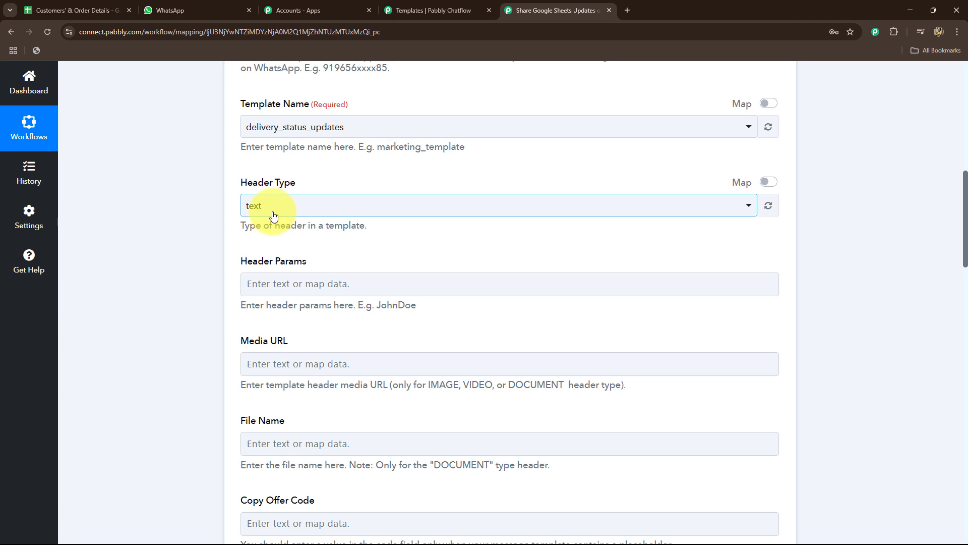
pyautogui.click(274, 216)
pyautogui.click(244, 207)
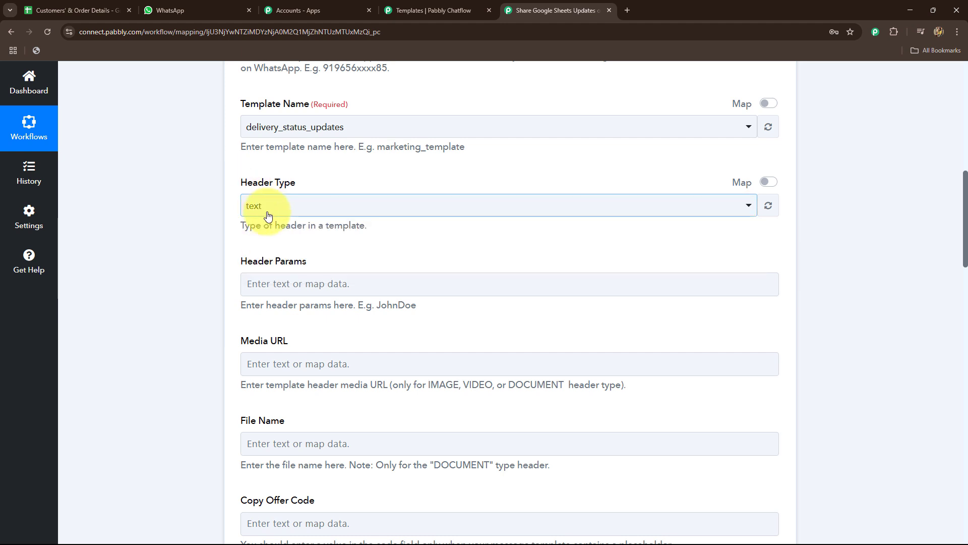
# Examine the optional header, media, file, offer code and URL fields and compare the three body parameters with the Chatflow template
pyautogui.scroll(-2, 203, 265)
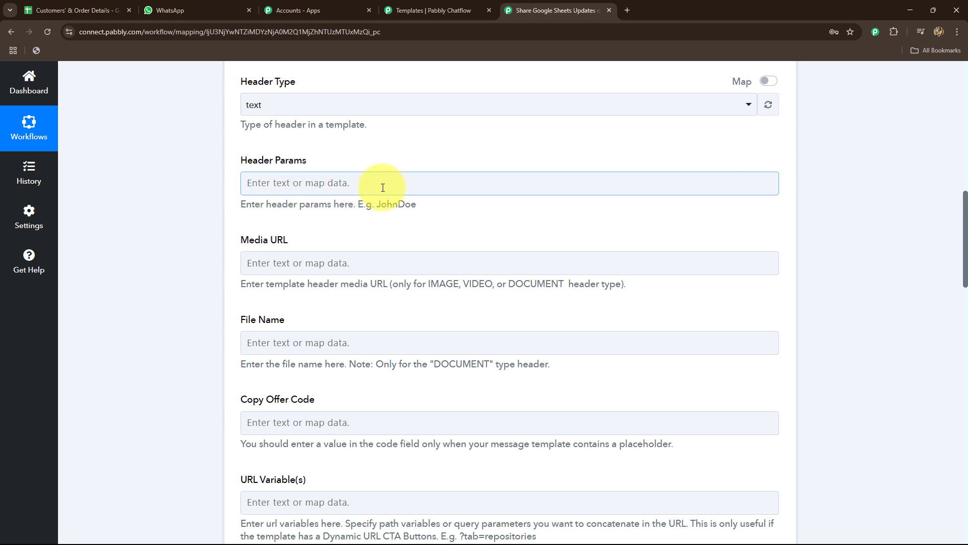
pyautogui.scroll(-2, 233, 271)
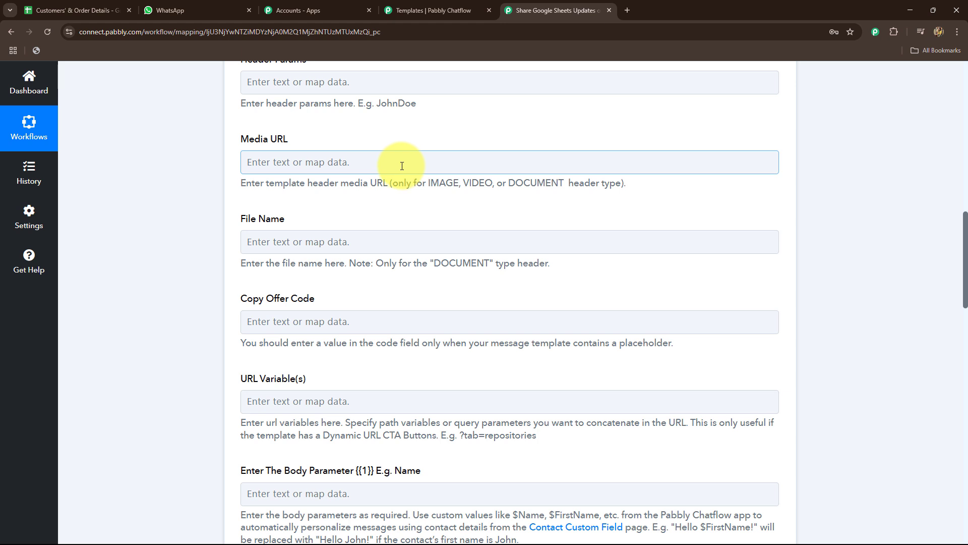
pyautogui.scroll(-2, 194, 268)
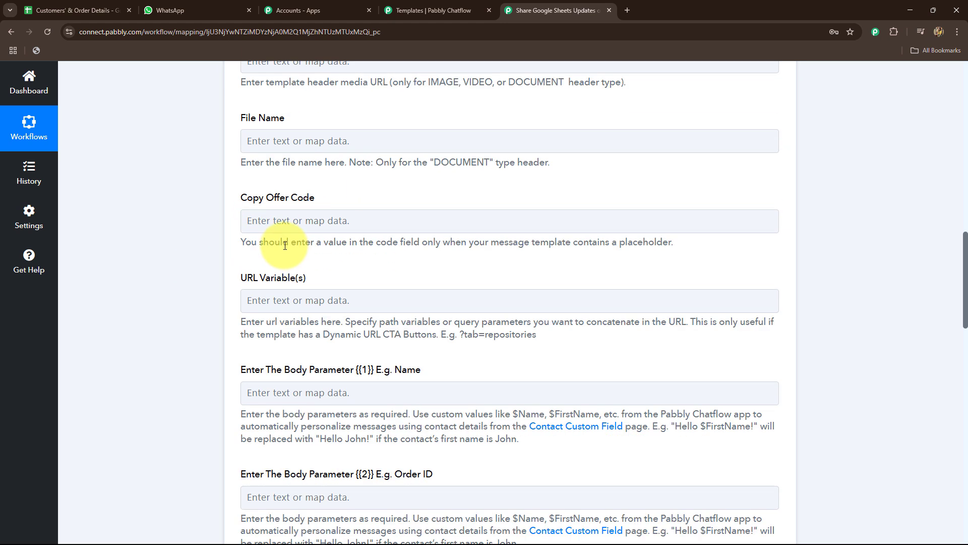
pyautogui.moveTo(285, 245); pyautogui.dragTo(578, 246)
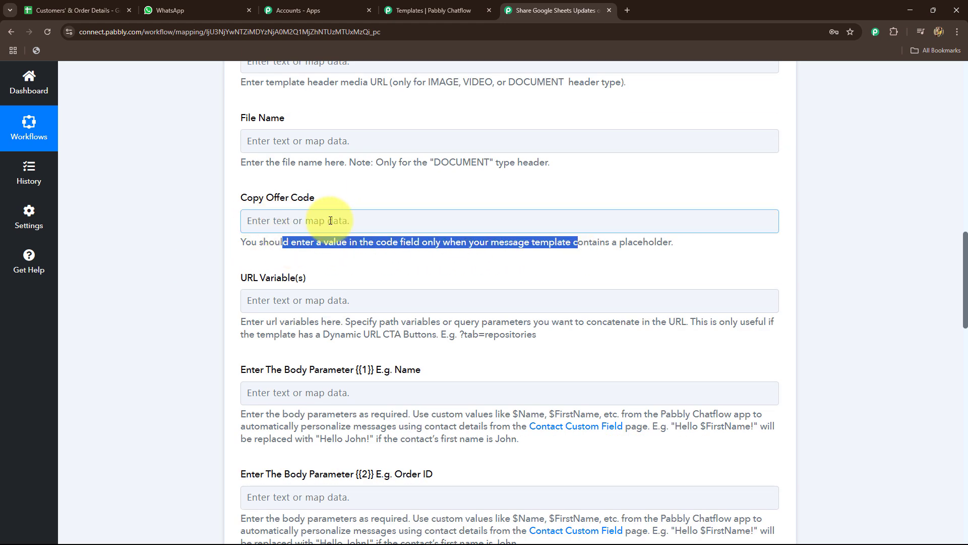
pyautogui.scroll(-2, 201, 247)
pyautogui.scroll(-2, 201, 250)
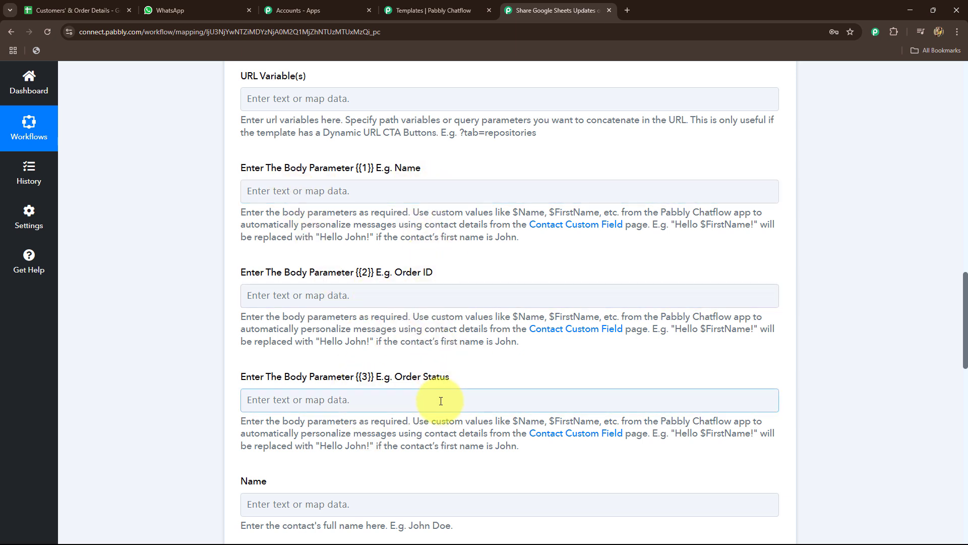
pyautogui.click(401, 10)
pyautogui.click(544, 4)
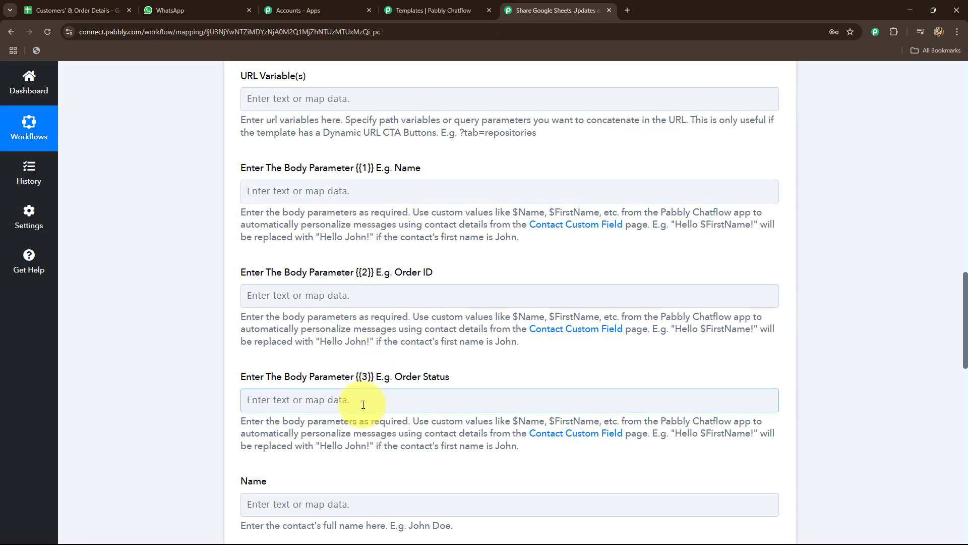
# Map body parameter {{1}} to the Name value from the Google Sheets trigger
pyautogui.scroll(-2, 351, 171)
pyautogui.click(336, 92)
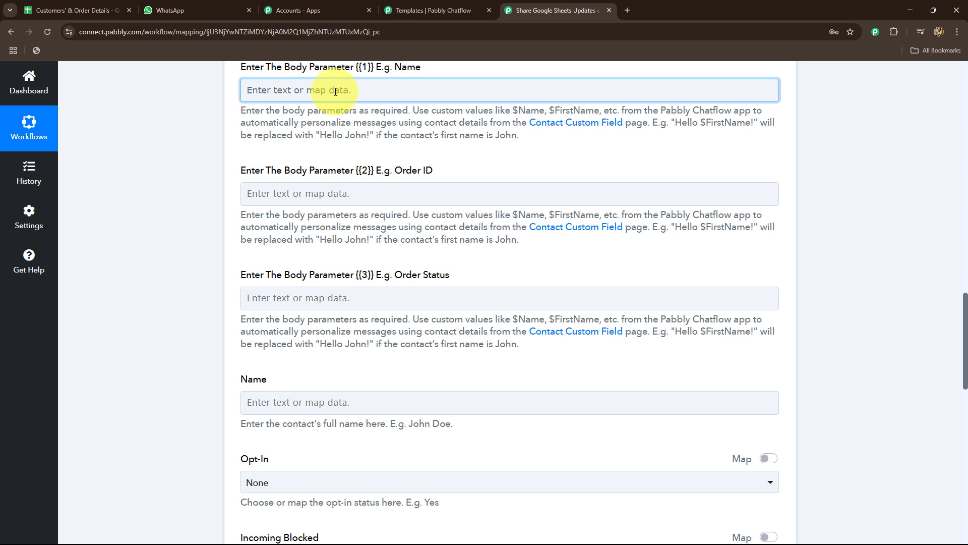
pyautogui.click(335, 91)
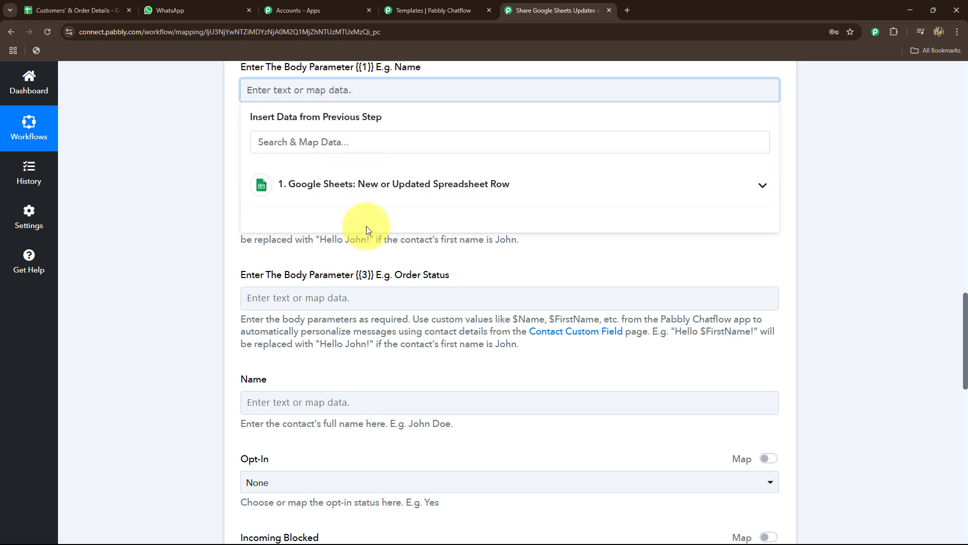
pyautogui.click(367, 186)
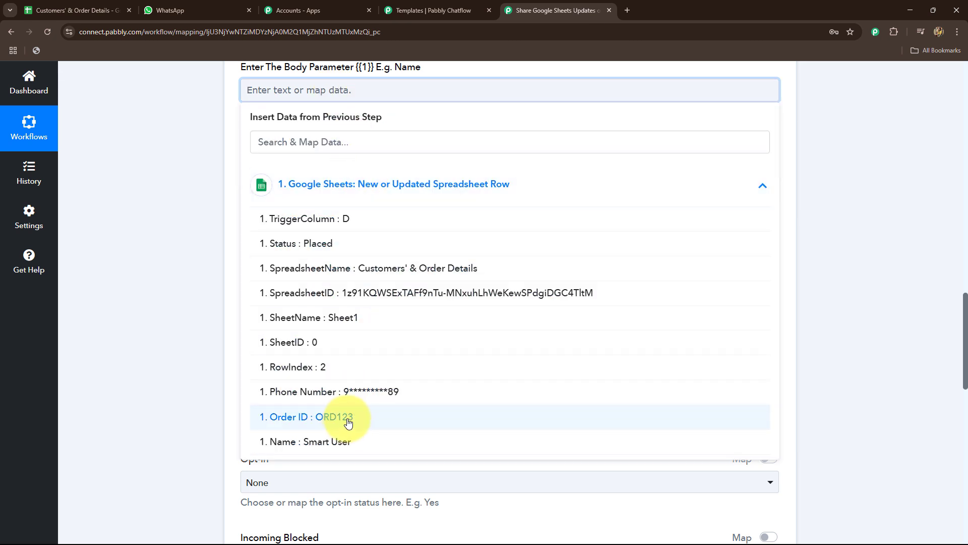
pyautogui.click(344, 442)
# Map body parameter {{2}} to the Order ID value from the Google Sheets trigger
pyautogui.click(372, 198)
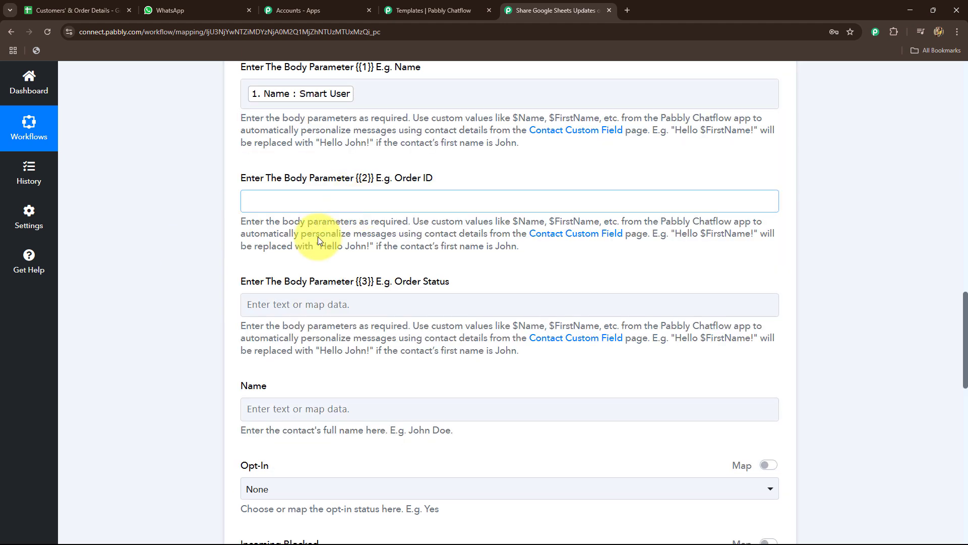
pyautogui.click(341, 313)
pyautogui.scroll(-1, 381, 444)
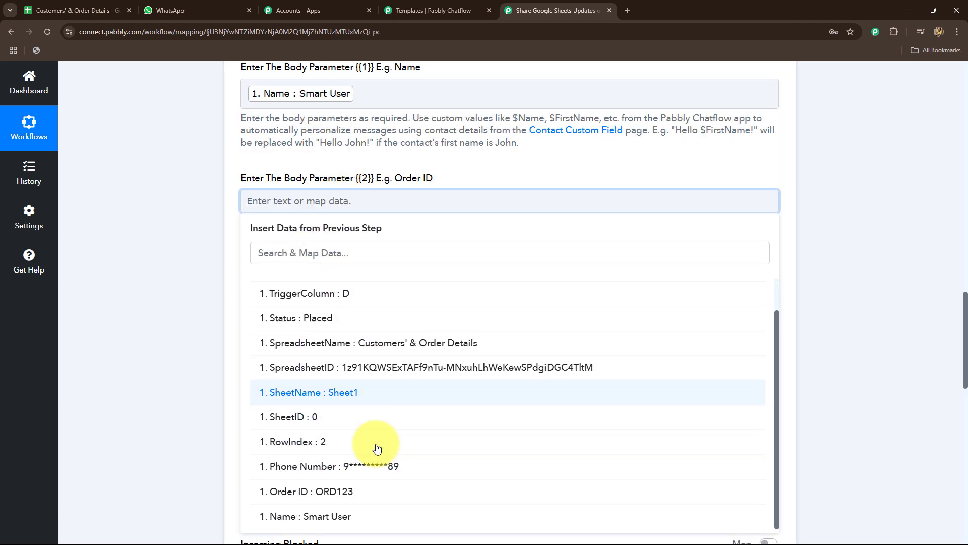
pyautogui.click(283, 491)
# Map body parameter {{3}} to the Status value from the Google Sheets trigger and review the mapped parameters
pyautogui.scroll(-2, 277, 262)
pyautogui.click(324, 209)
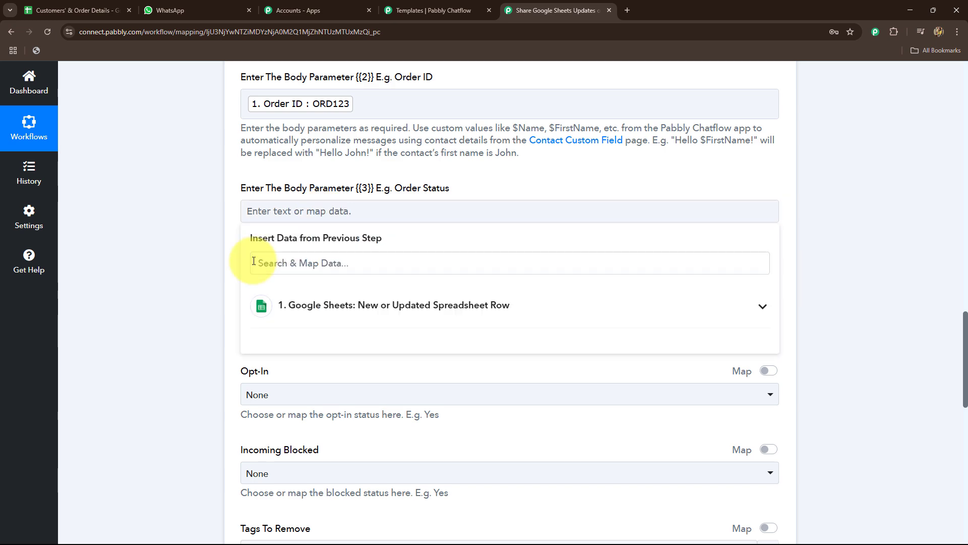
pyautogui.scroll(-2, 227, 264)
pyautogui.click(335, 205)
pyautogui.click(303, 240)
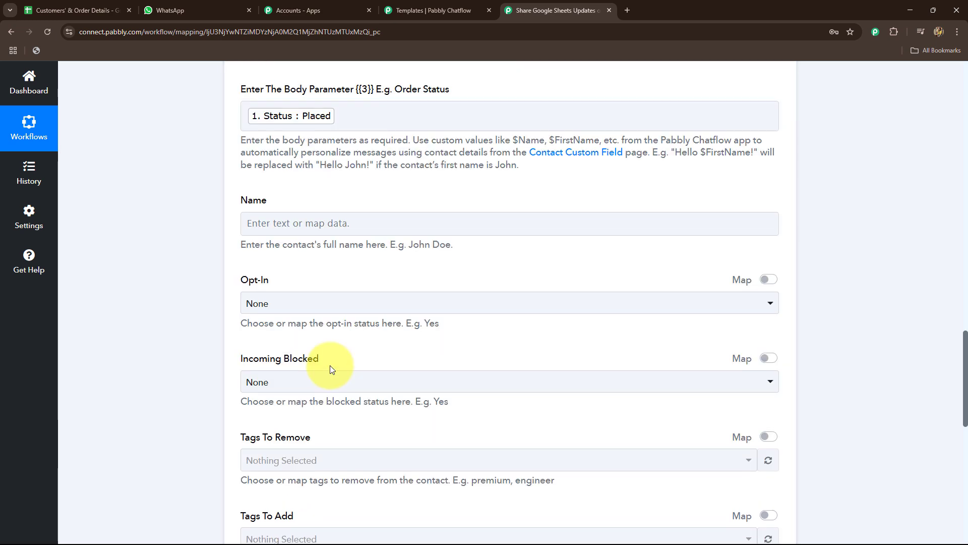
pyautogui.scroll(5, 403, 196)
pyautogui.scroll(-5, 368, 393)
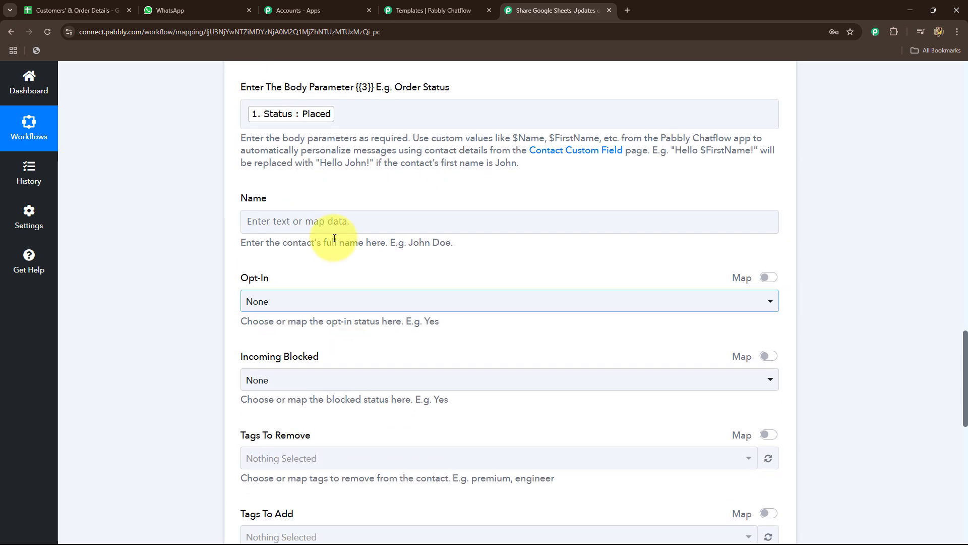
# Map the contact's Name field to the Name value from the Google Sheets trigger
pyautogui.click(398, 222)
pyautogui.scroll(-4, 223, 328)
pyautogui.click(353, 117)
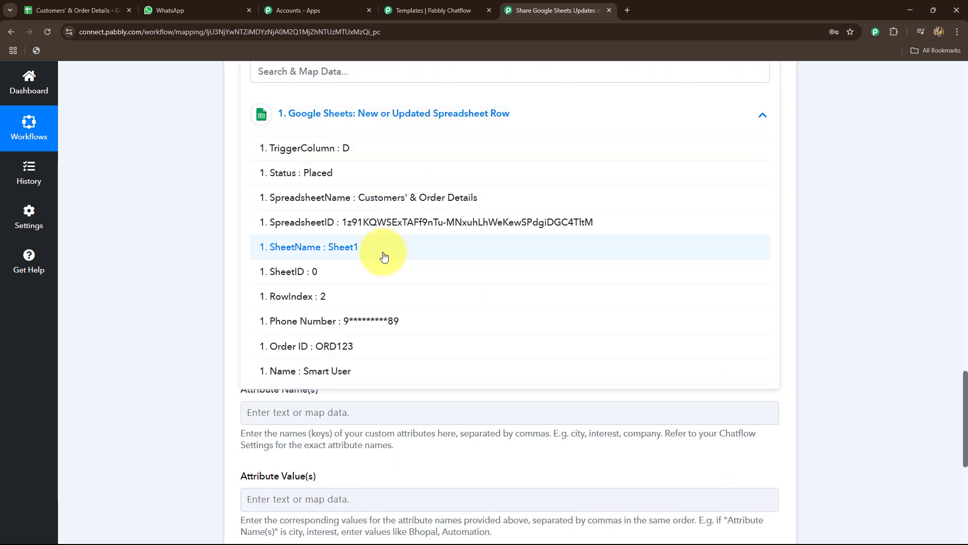
pyautogui.click(339, 371)
pyautogui.click(123, 241)
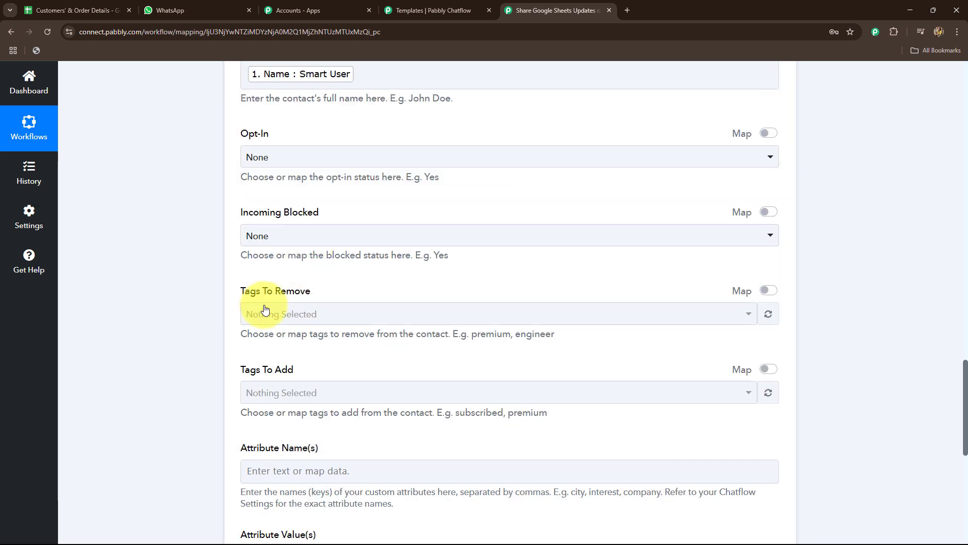
# Leave the opt-in, tag and attribute fields unset, then save the Chatflow action and send a test request
pyautogui.scroll(-2, 265, 309)
pyautogui.scroll(14, 265, 308)
pyautogui.scroll(-17, 264, 308)
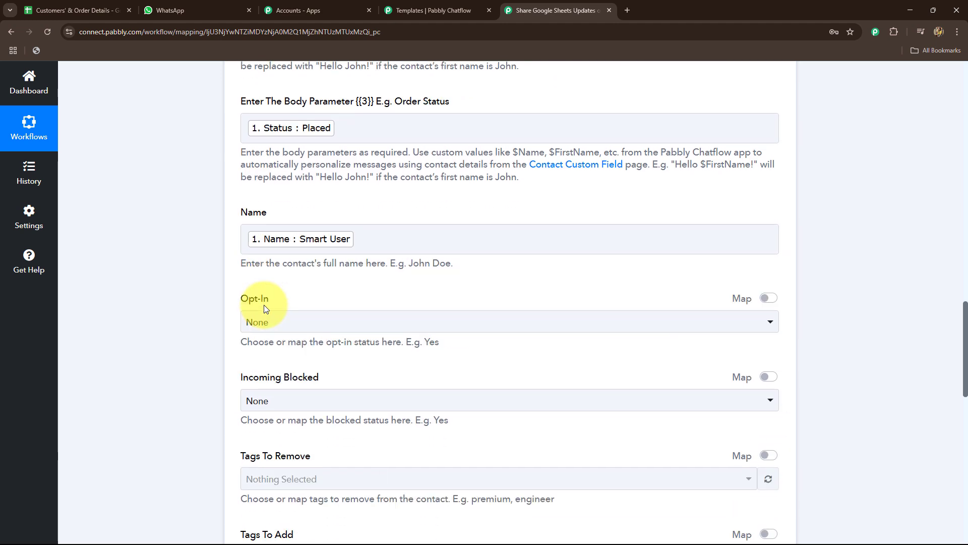
pyautogui.scroll(-3, 264, 309)
pyautogui.click(290, 212)
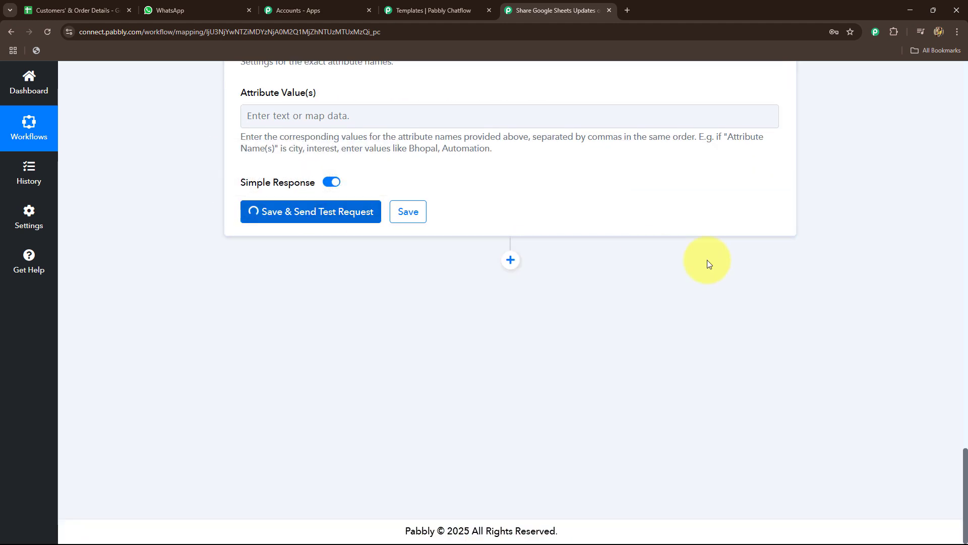
pyautogui.scroll(-3, 866, 329)
pyautogui.scroll(2, 631, 173)
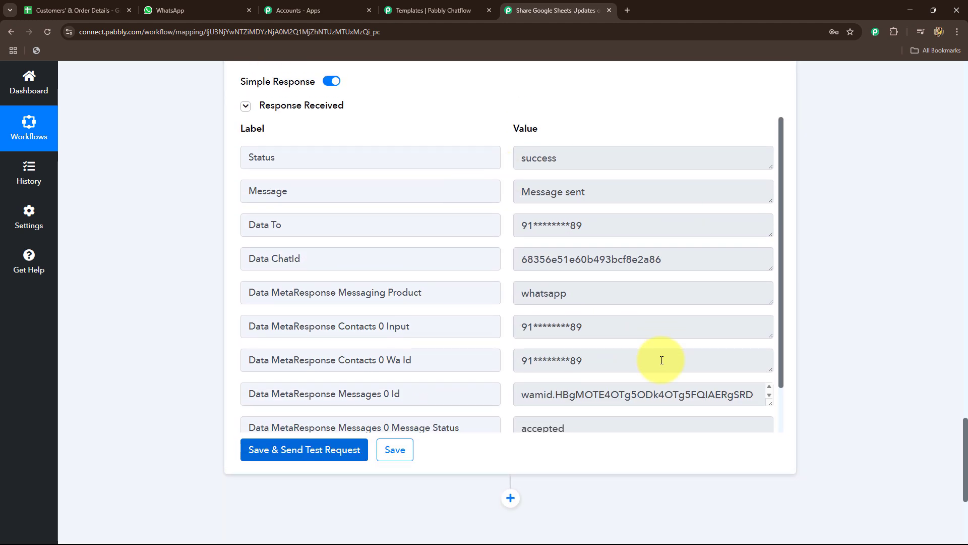
# Check the recipient number in the test response and read the delivered WhatsApp message in the phone screenshot
pyautogui.moveTo(616, 228); pyautogui.dragTo(516, 227)
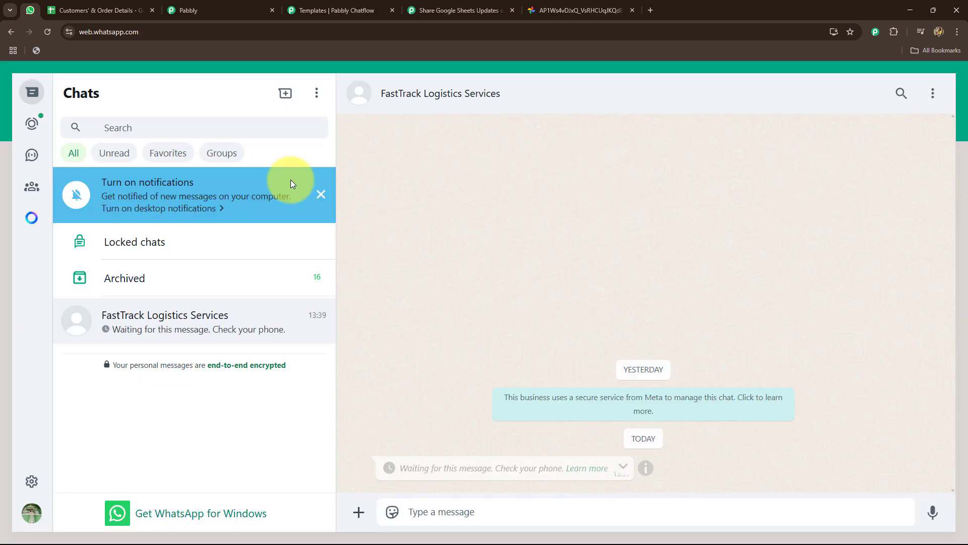
pyautogui.click(543, 9)
pyautogui.scroll(-5, 164, 328)
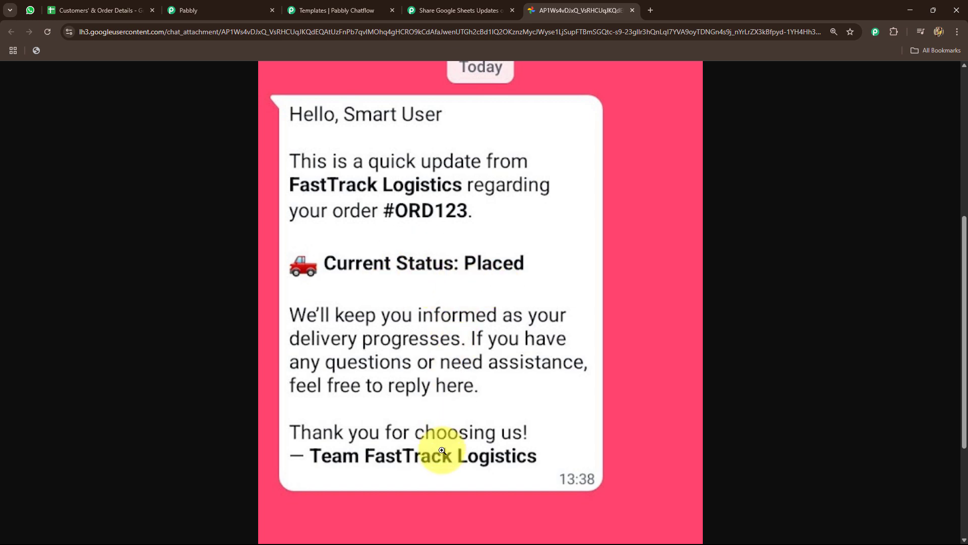
# Return to the Pabbly Connect workflow and collapse the Pabbly Chatflow Send Template Message action
pyautogui.click(434, 10)
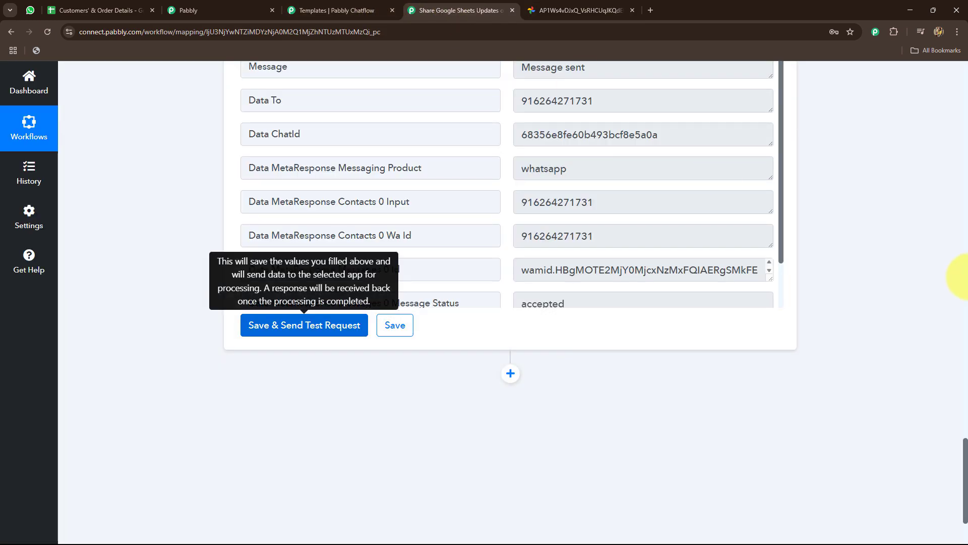
pyautogui.scroll(10, 966, 274)
pyautogui.scroll(15, 966, 274)
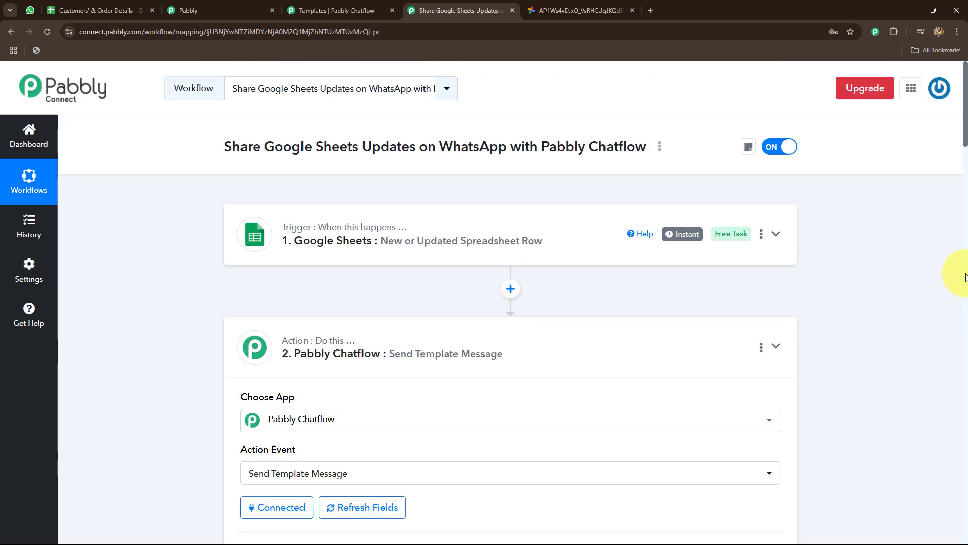
pyautogui.click(776, 346)
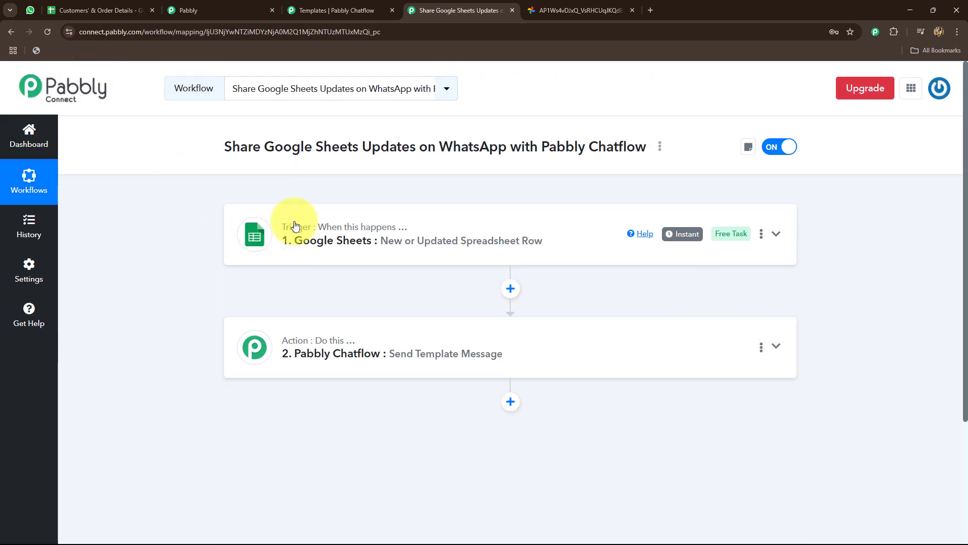